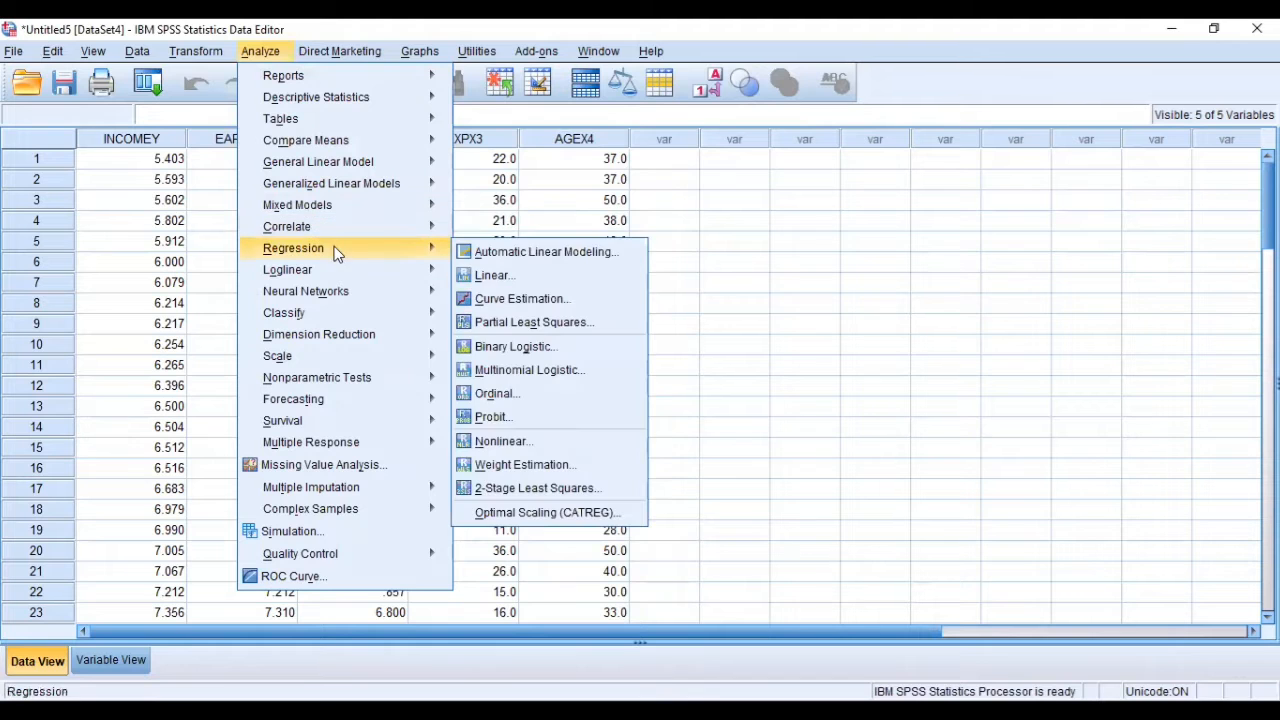
Set up a linear regression with INCOME (Y) as dependent and EARNS (X1), WEALTH (X2), EXP (X3) and AGE (X4) as independents
{"action": "left_click", "coordinate": [473, 275]}
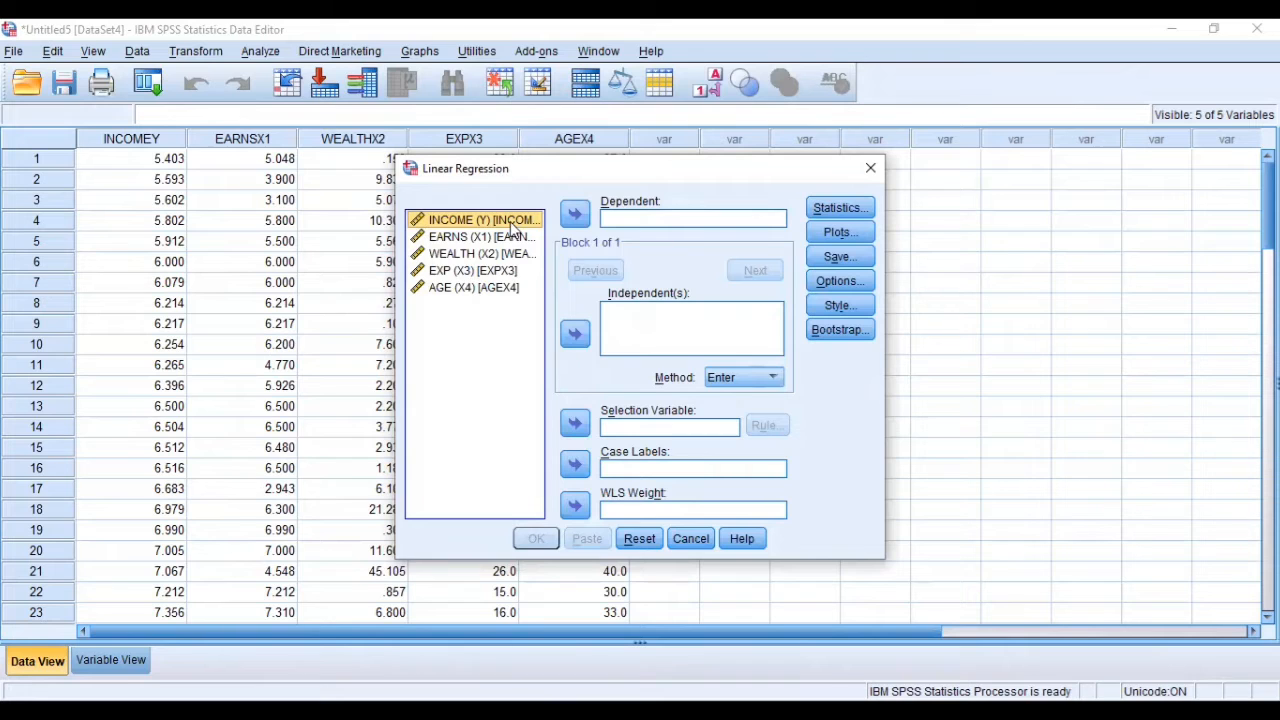
{"action": "left_click", "coordinate": [574, 215]}
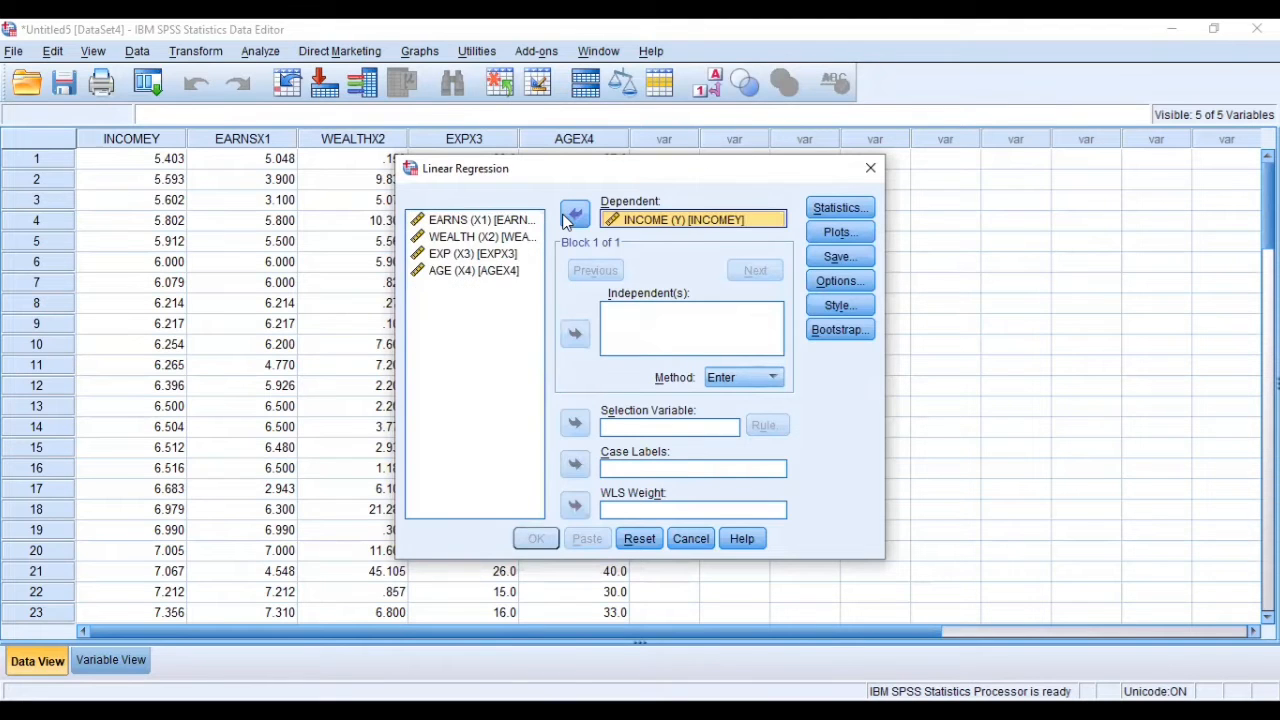
{"action": "left_click", "coordinate": [510, 220]}
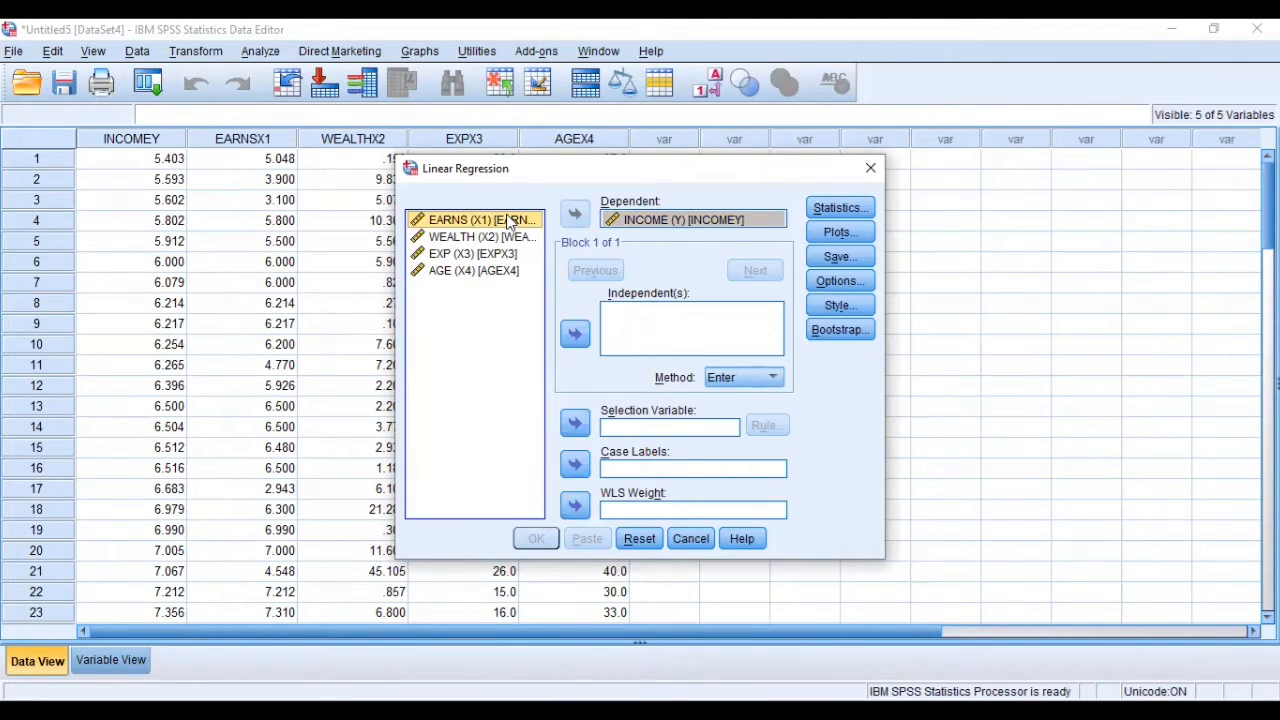
{"action": "key", "text": "shift+Down"}
{"action": "key", "text": "shift+Down"}
{"action": "key", "text": "shift+Down"}
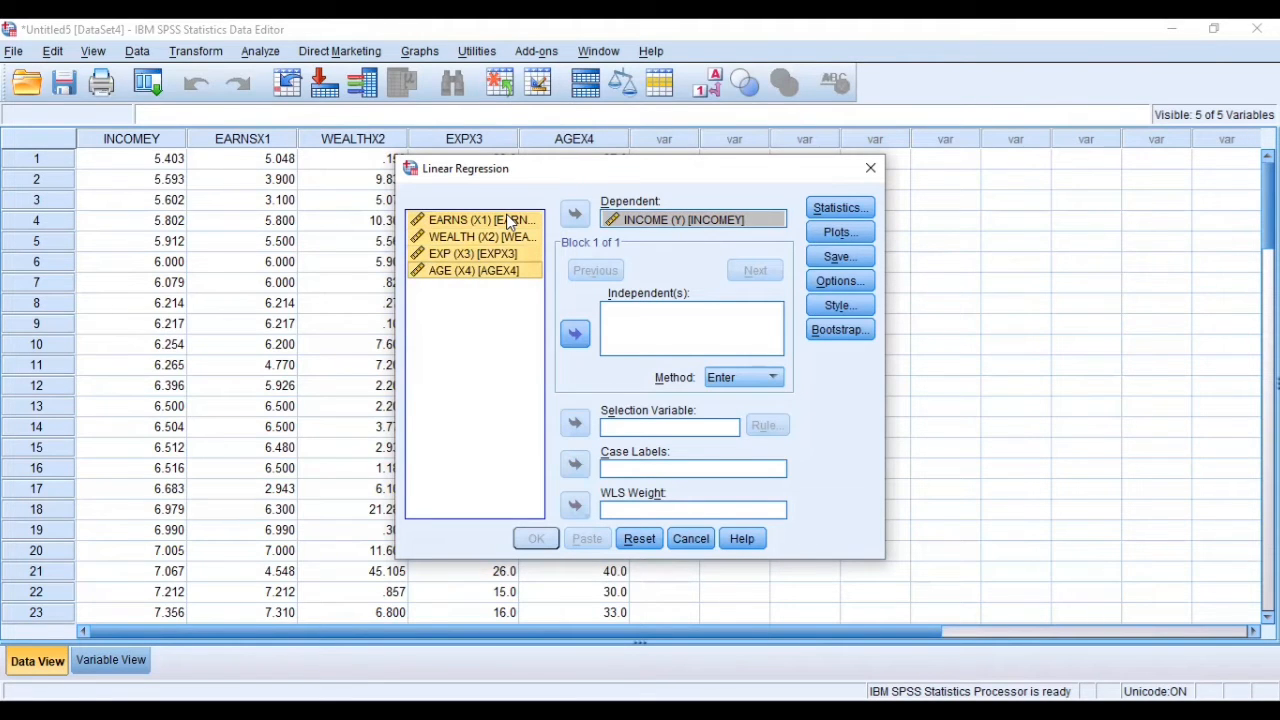
{"action": "left_click", "coordinate": [589, 344]}
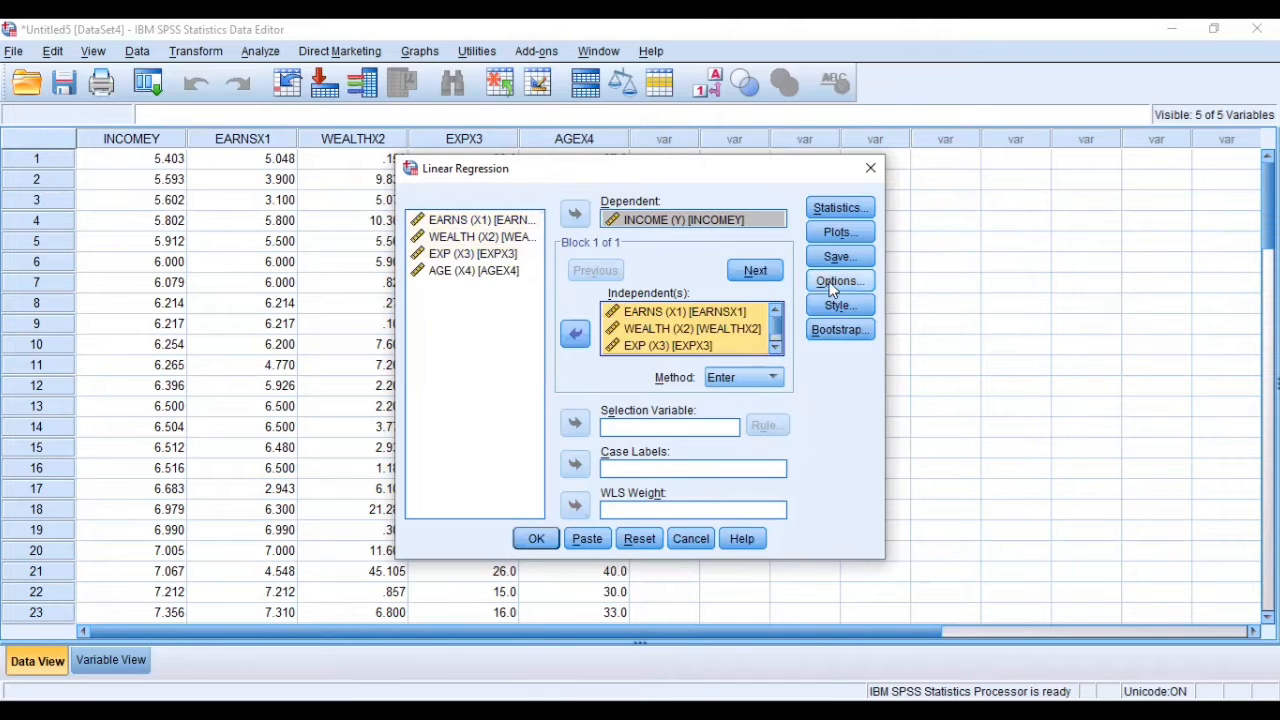
Choose to save the unstandardized residuals as a new variable and run the linear regression
{"action": "left_click", "coordinate": [851, 257]}
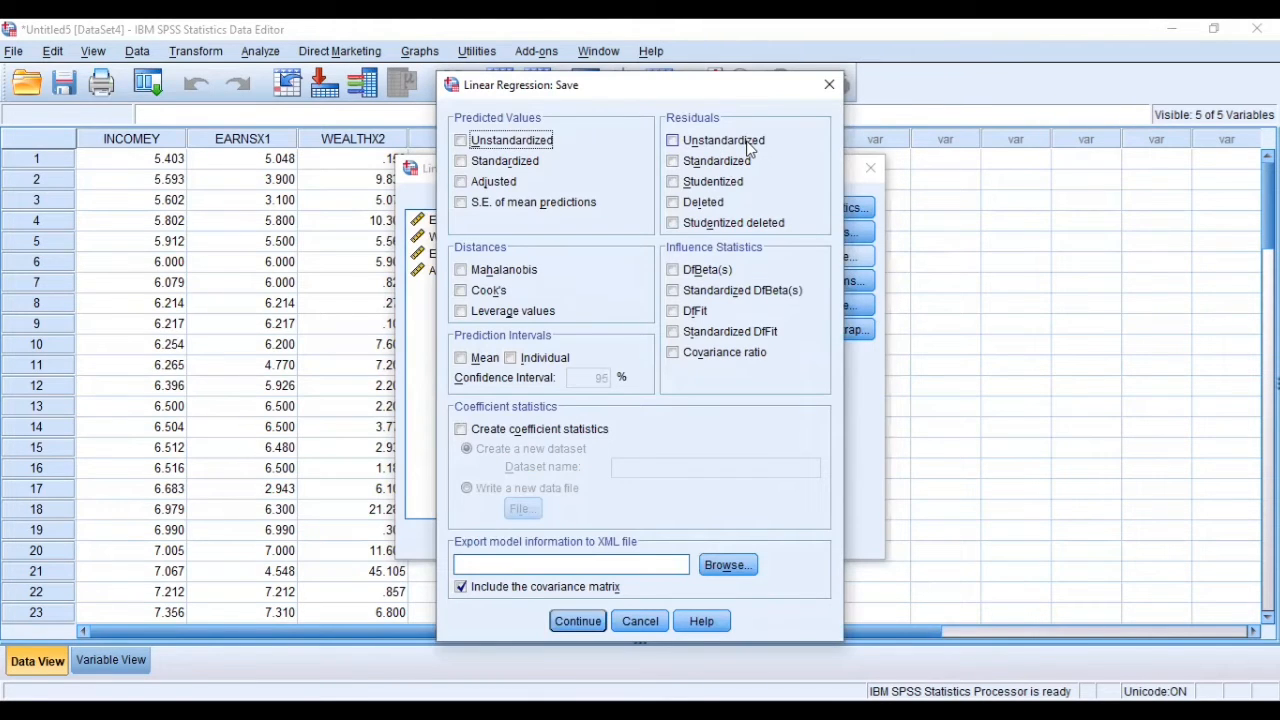
{"action": "left_click", "coordinate": [748, 146]}
{"action": "left_click", "coordinate": [585, 626]}
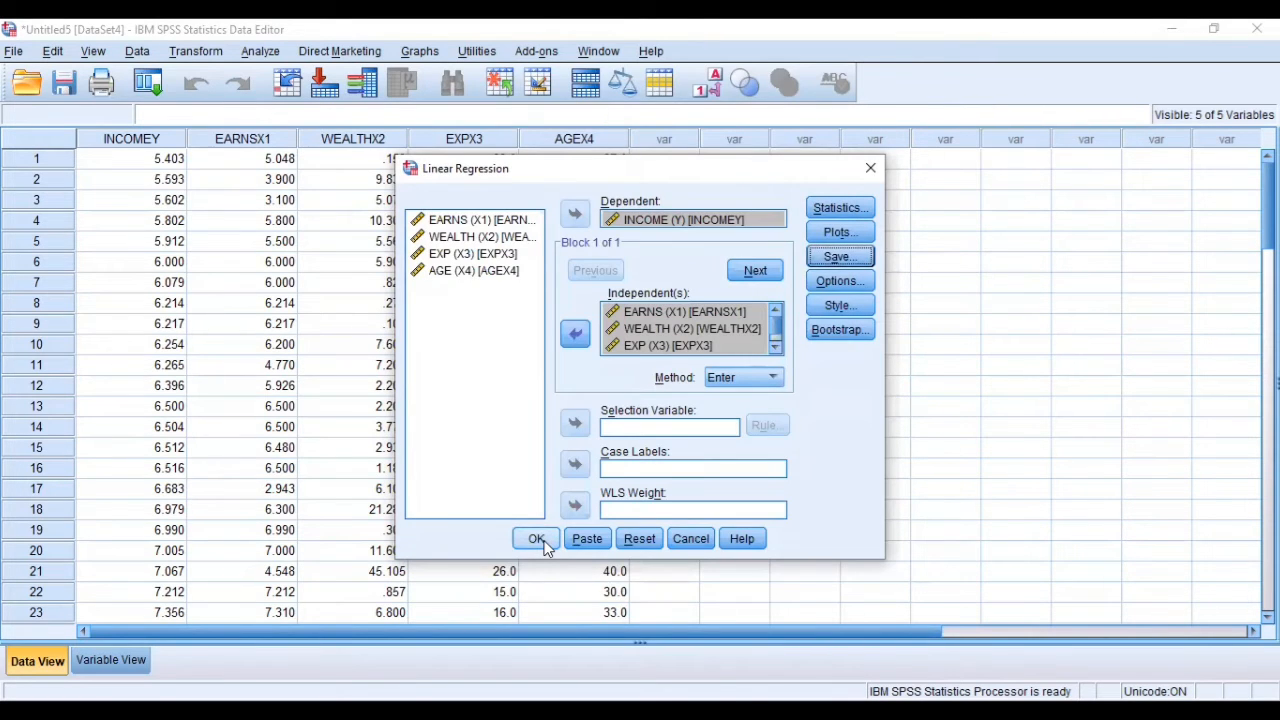
{"action": "left_click", "coordinate": [538, 542]}
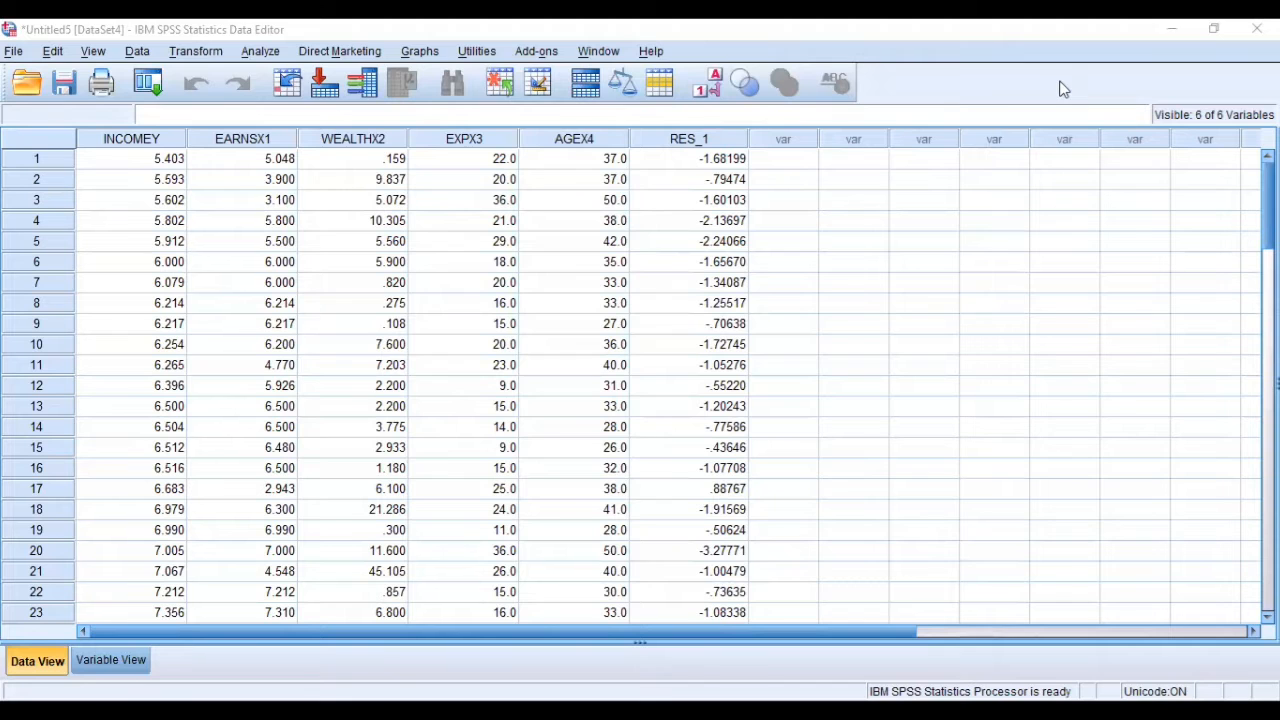
Run a one-sample Kolmogorov-Smirnov test on the unstandardized residual against the Normal distribution and look at its result table
{"action": "left_click", "coordinate": [260, 52]}
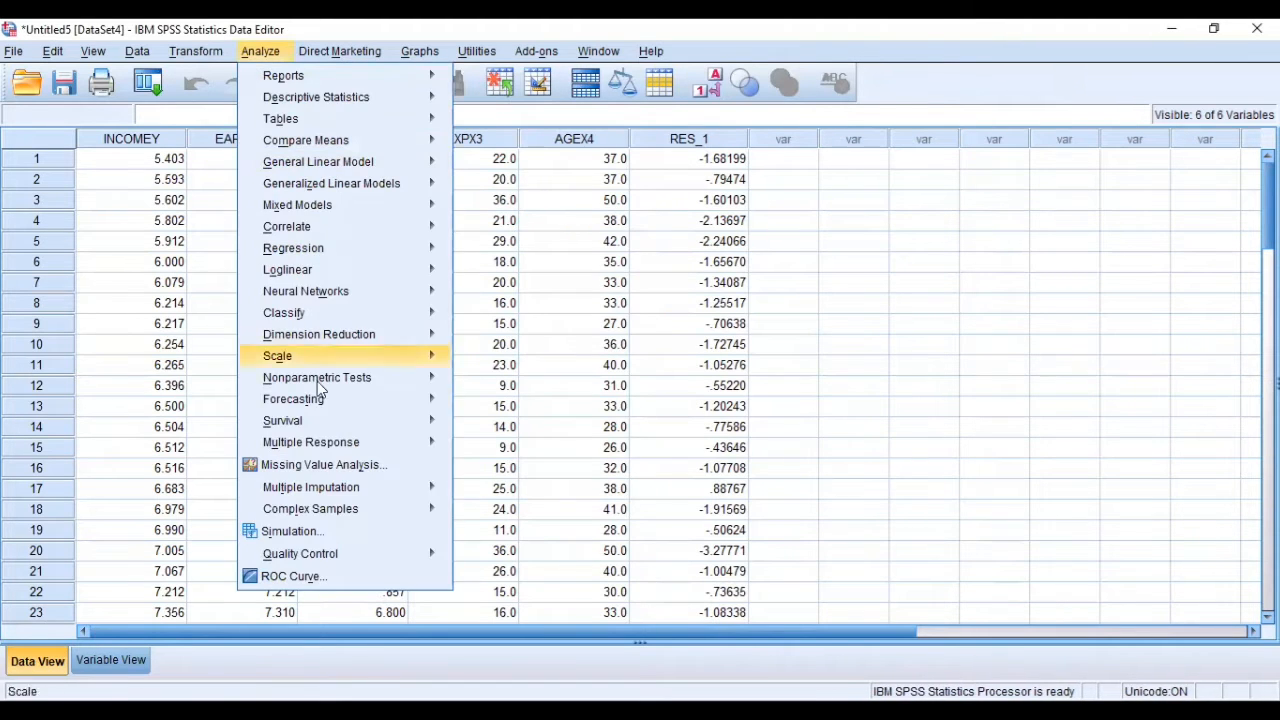
{"action": "mouse_move", "coordinate": [333, 385]}
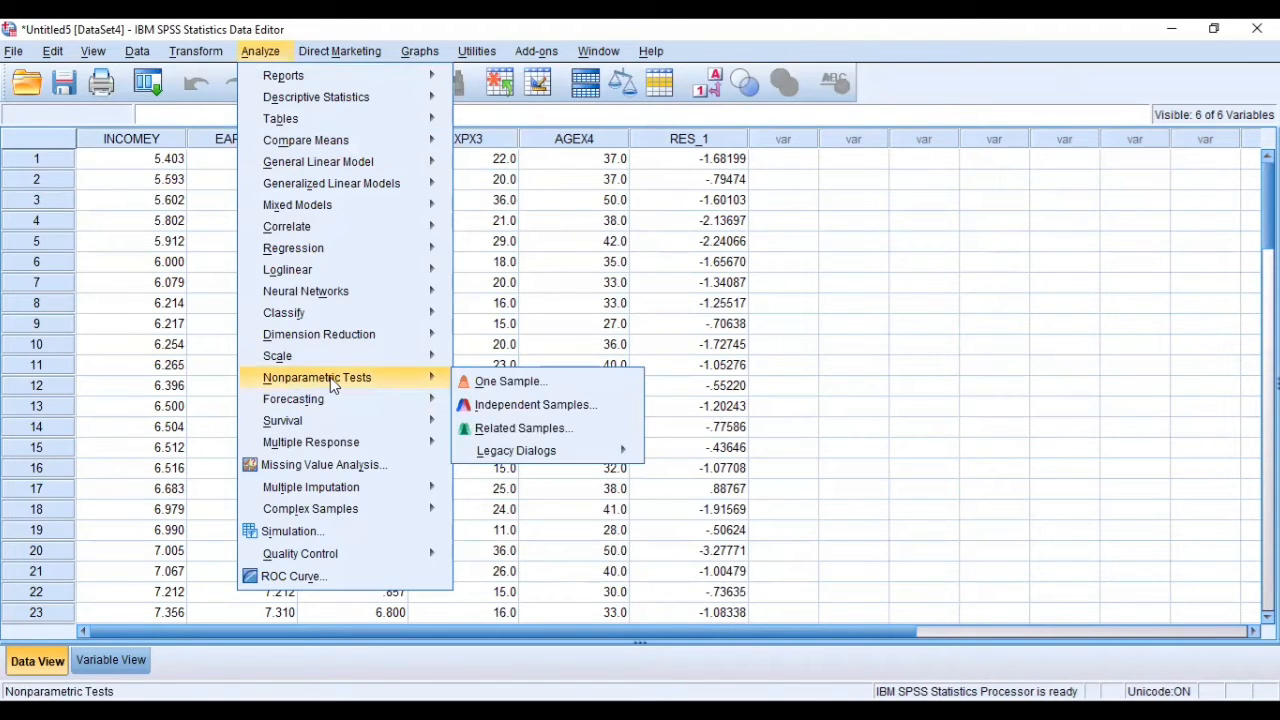
{"action": "mouse_move", "coordinate": [590, 450]}
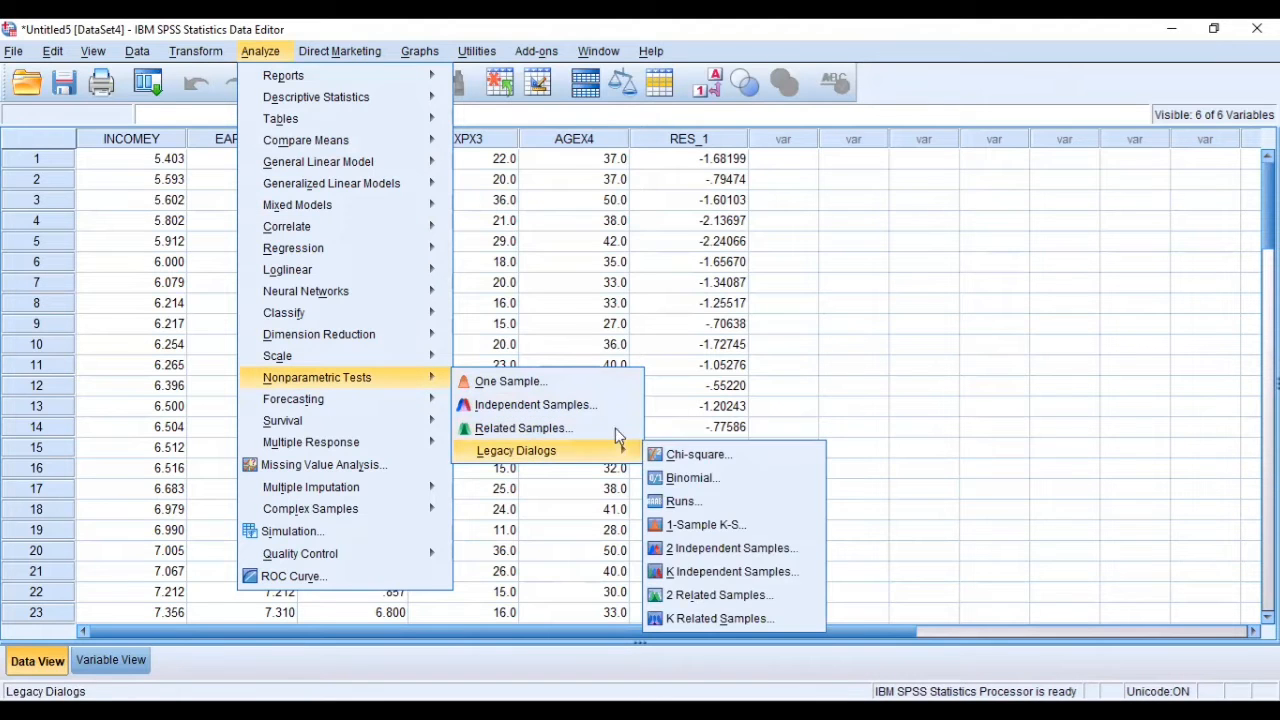
{"action": "left_click", "coordinate": [703, 527]}
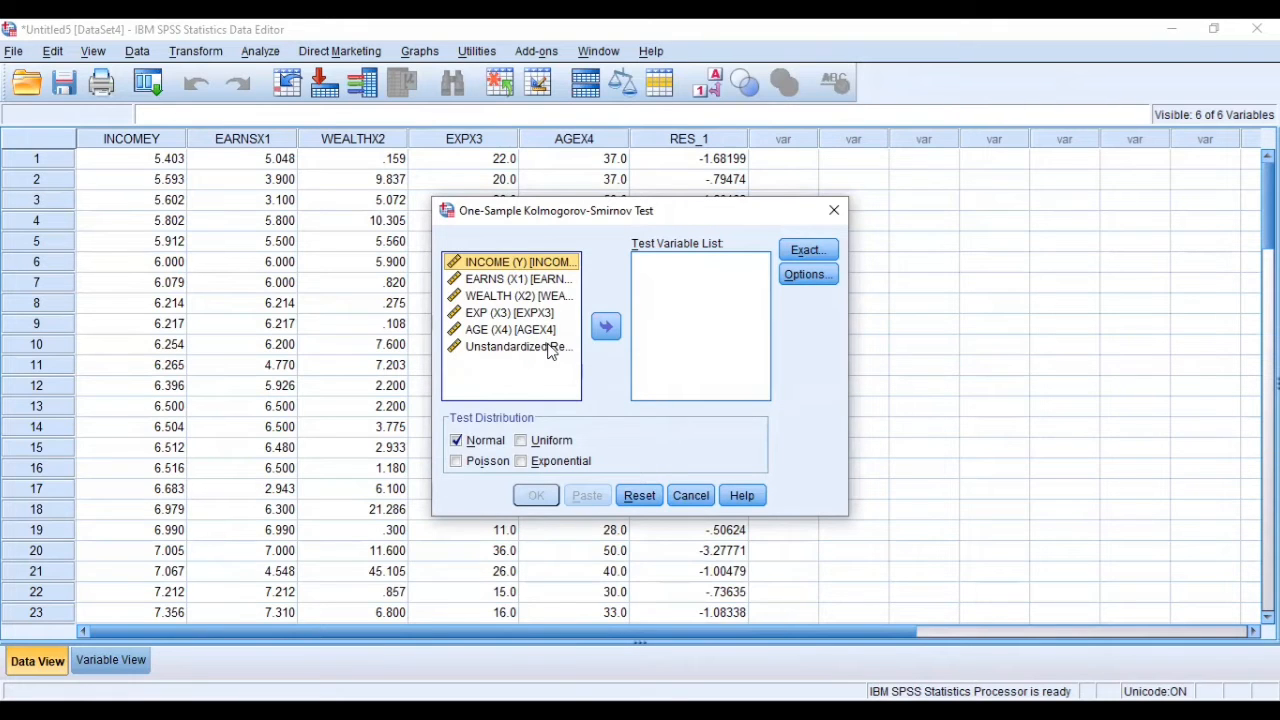
{"action": "left_click", "coordinate": [546, 346]}
{"action": "left_click", "coordinate": [606, 327]}
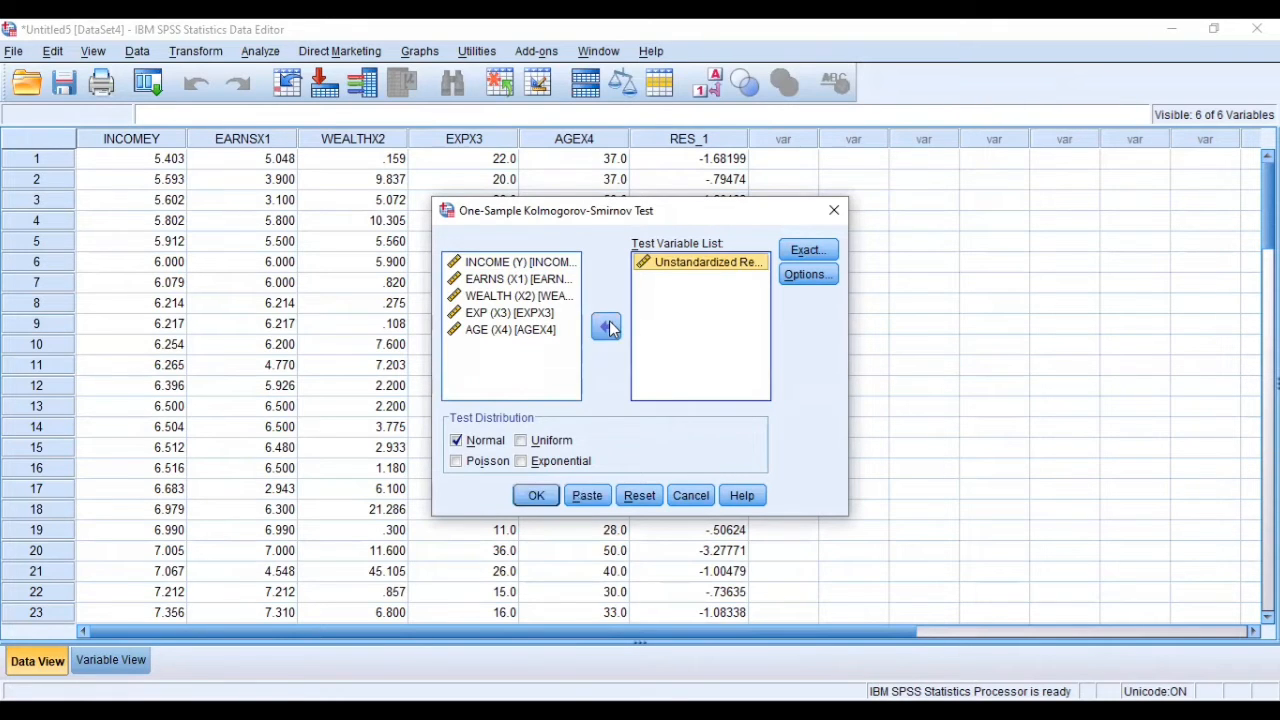
{"action": "left_click", "coordinate": [551, 497]}
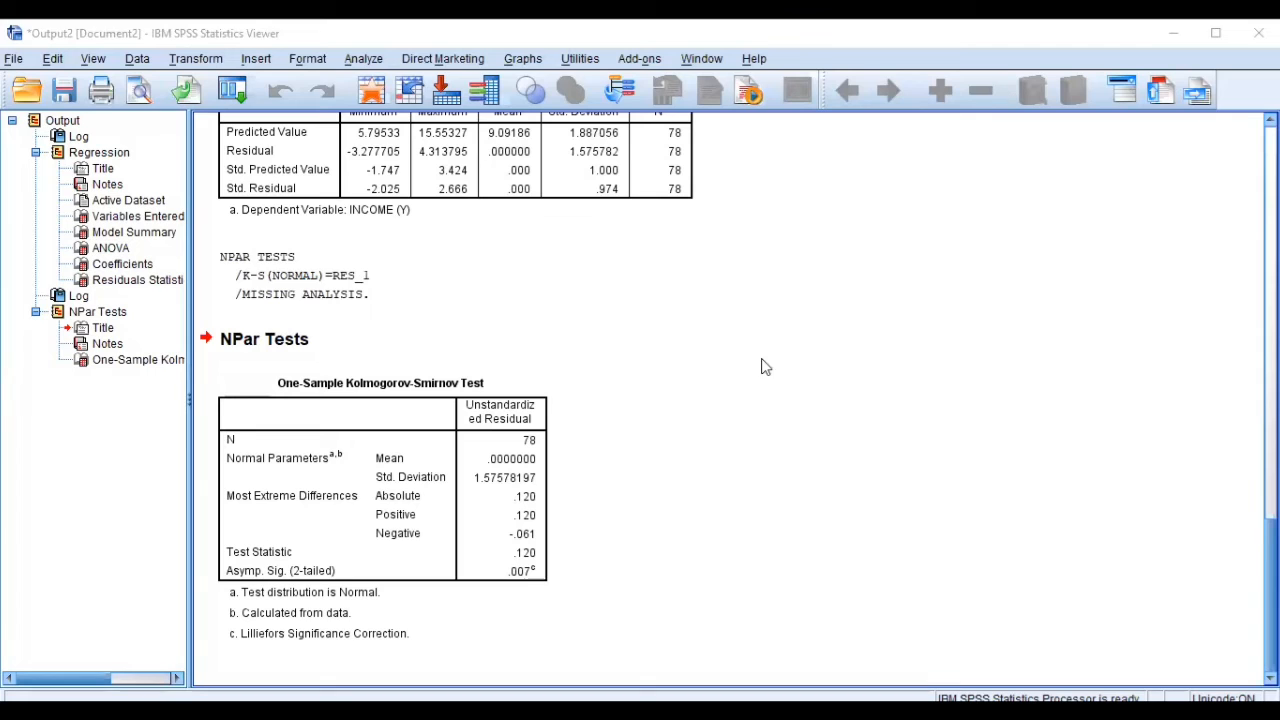
{"action": "left_click", "coordinate": [427, 424]}
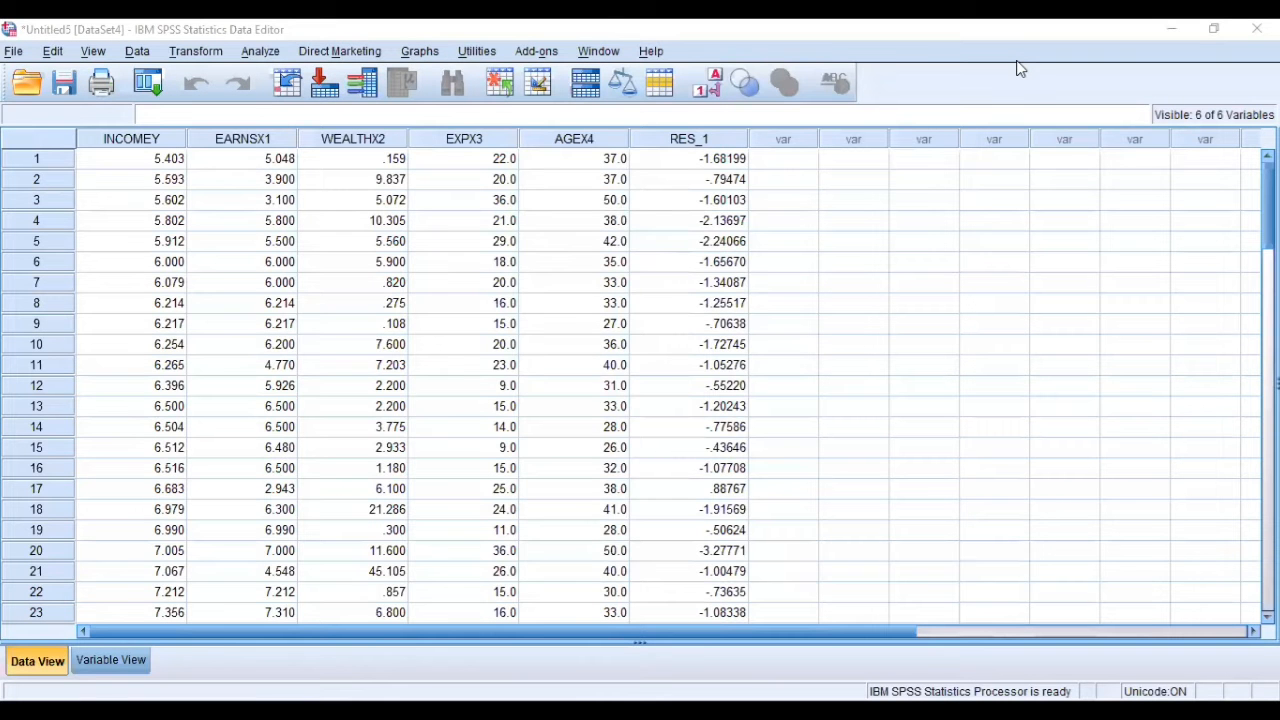
Reopen the one-sample Kolmogorov-Smirnov test and remove the unstandardized residual from the test variables
{"action": "left_click", "coordinate": [262, 55]}
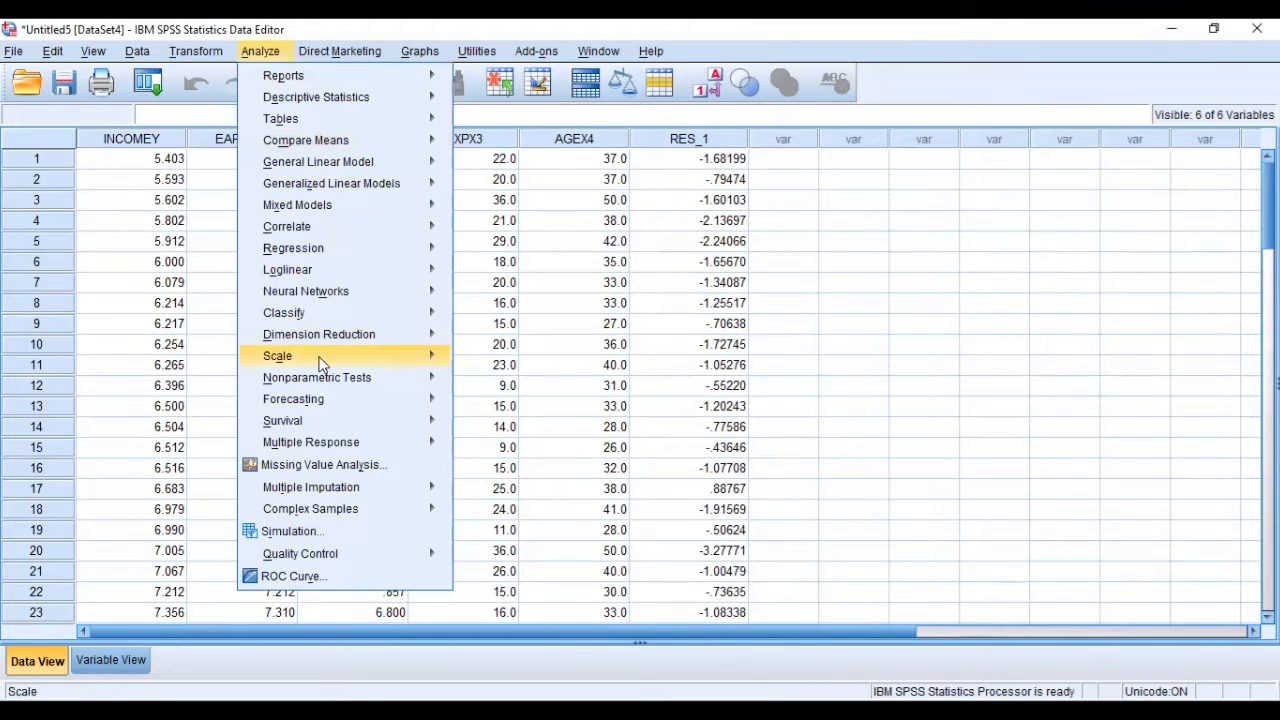
{"action": "mouse_move", "coordinate": [335, 386]}
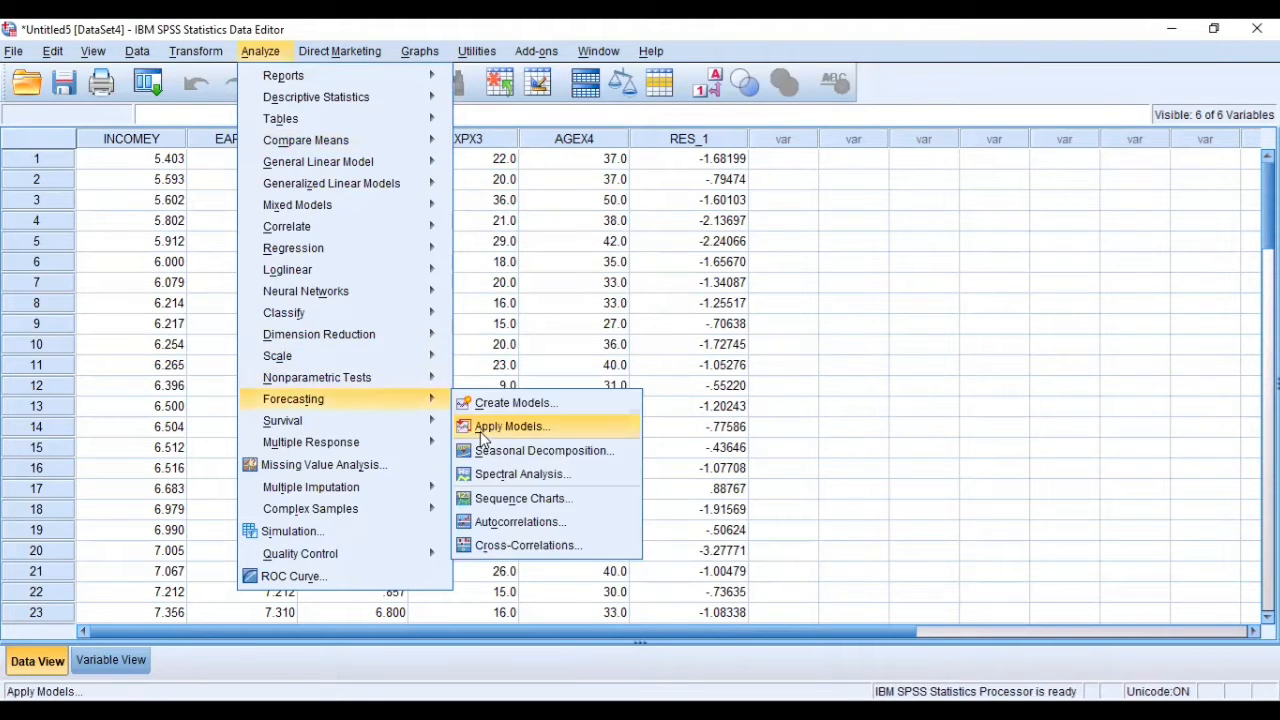
{"action": "mouse_move", "coordinate": [502, 455]}
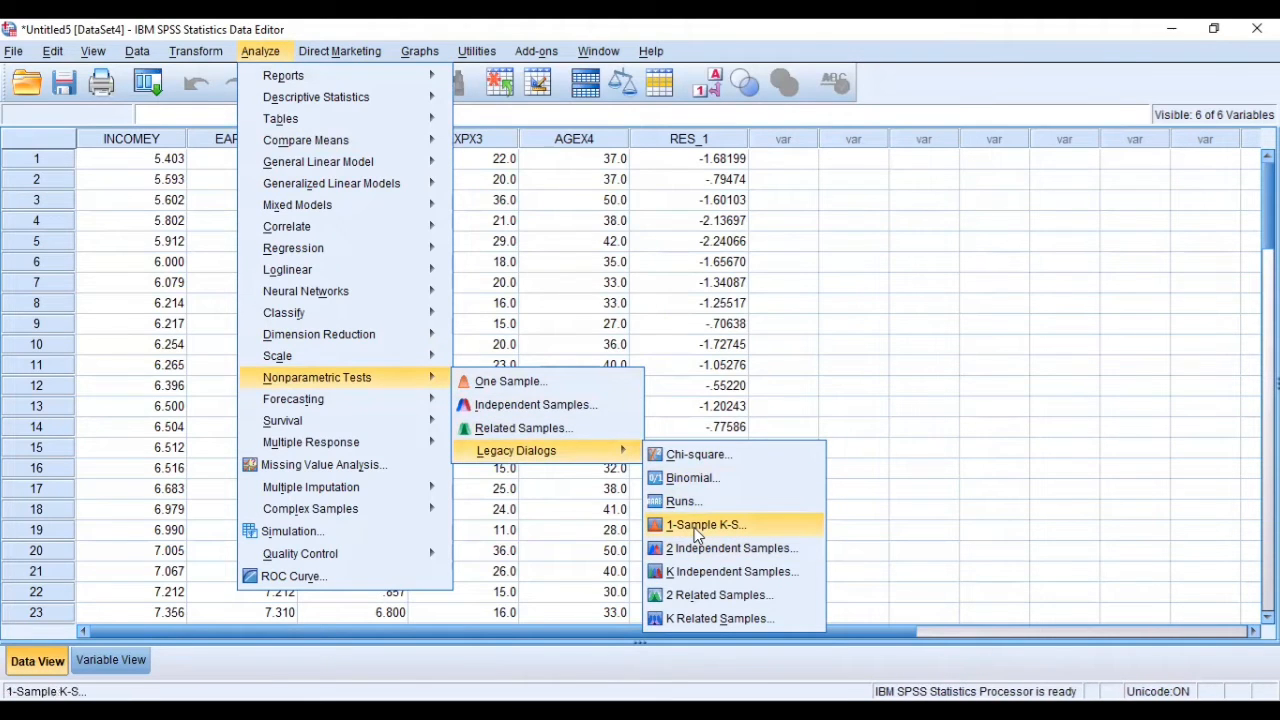
{"action": "left_click", "coordinate": [698, 527]}
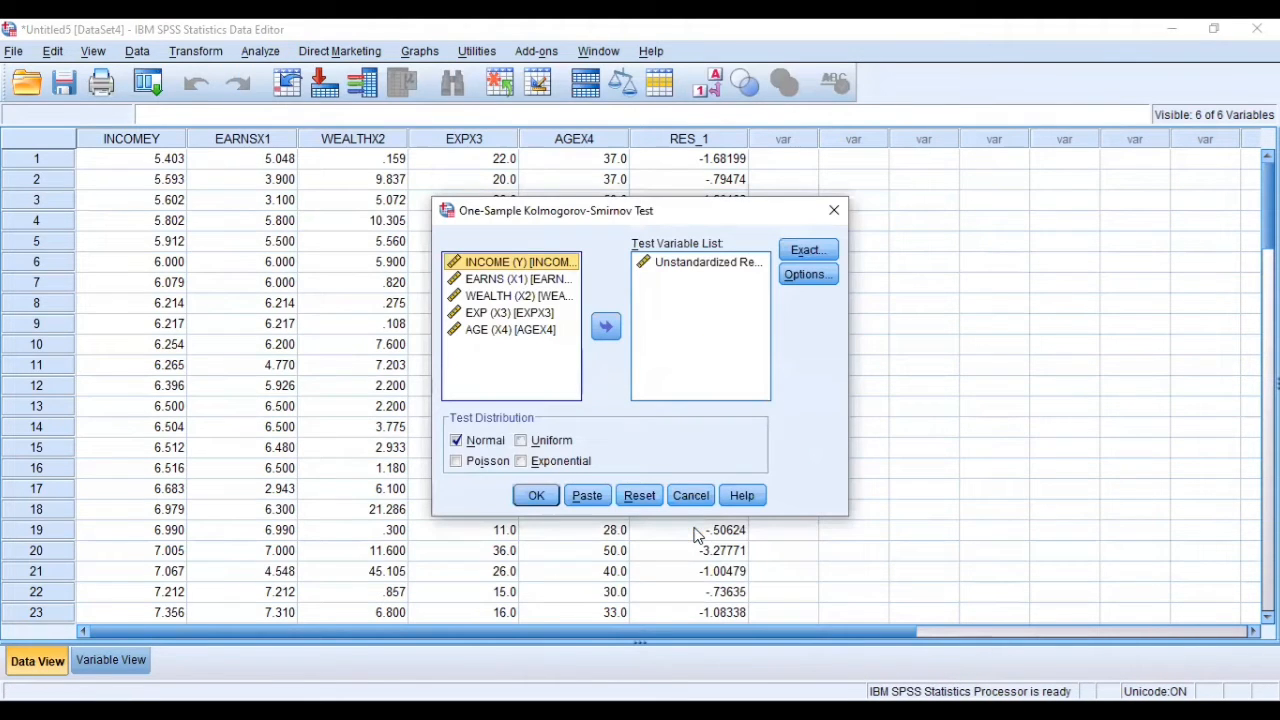
{"action": "left_click", "coordinate": [647, 264]}
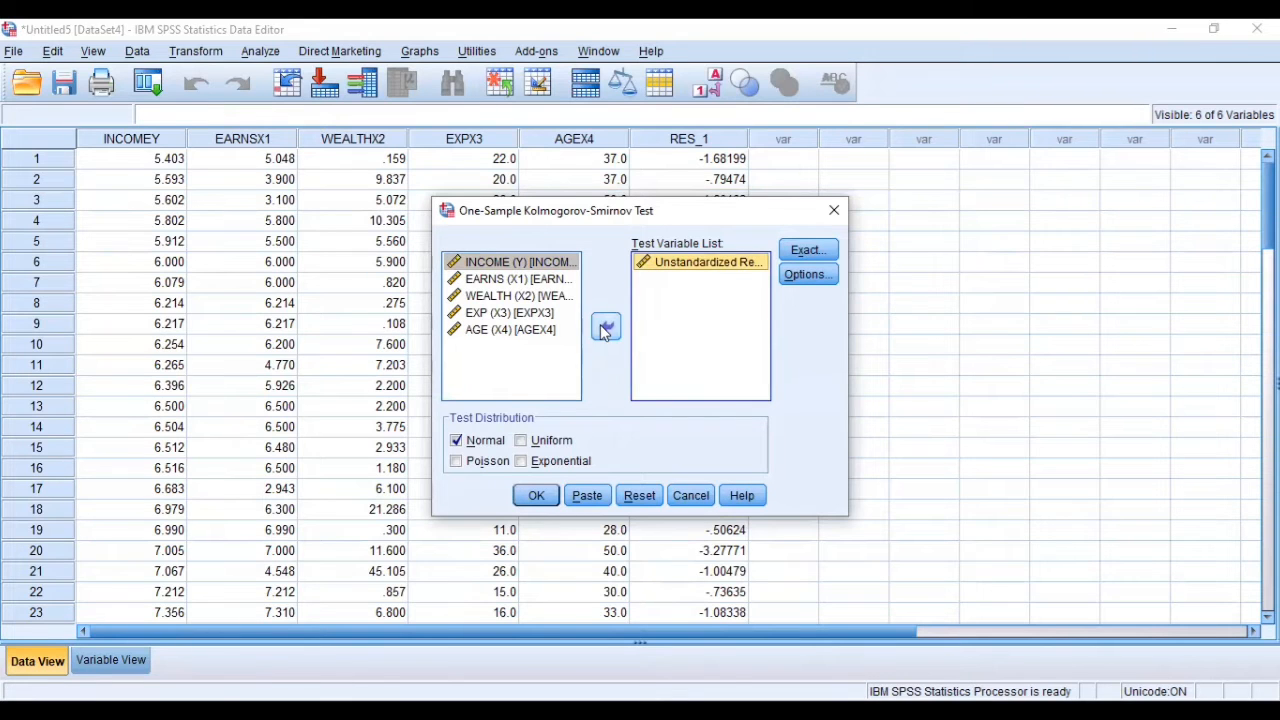
{"action": "left_click", "coordinate": [605, 329]}
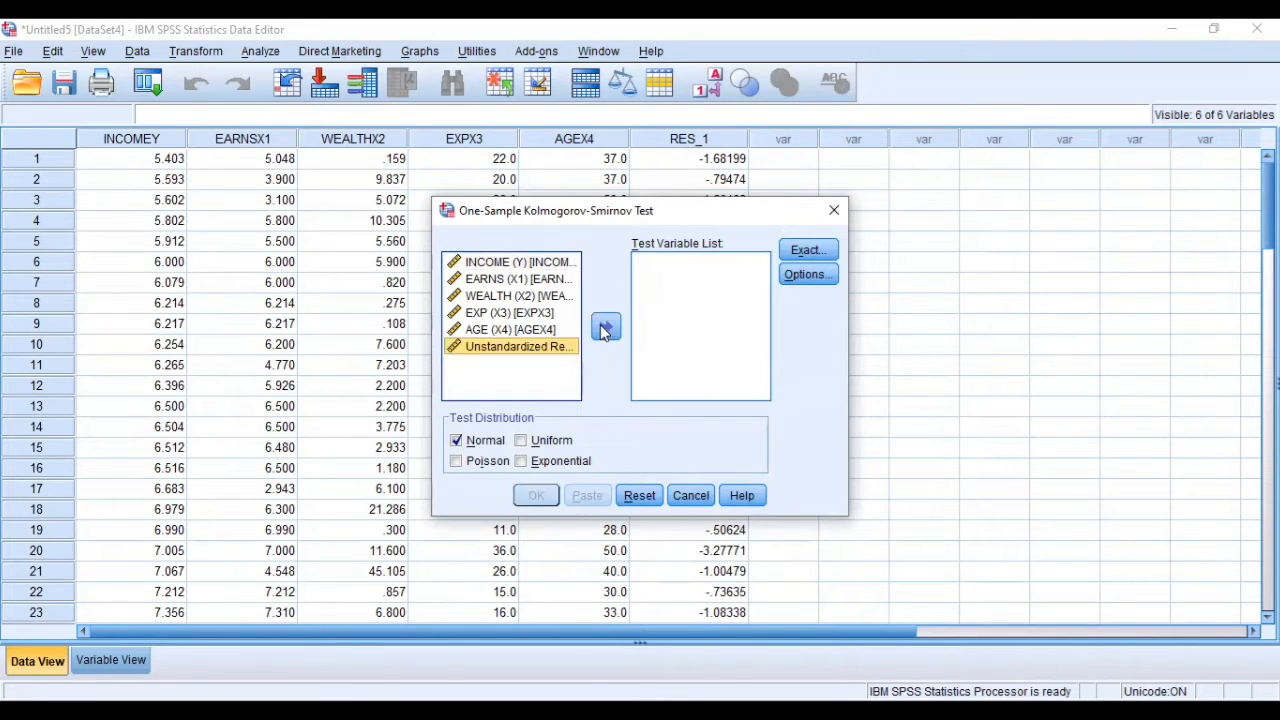
Add INCOME (Y), EARNS (X1), WEALTH (X2), EXP (X3) and AGE (X4) as test variables and run the Kolmogorov-Smirnov test for normality
{"action": "left_click", "coordinate": [548, 263]}
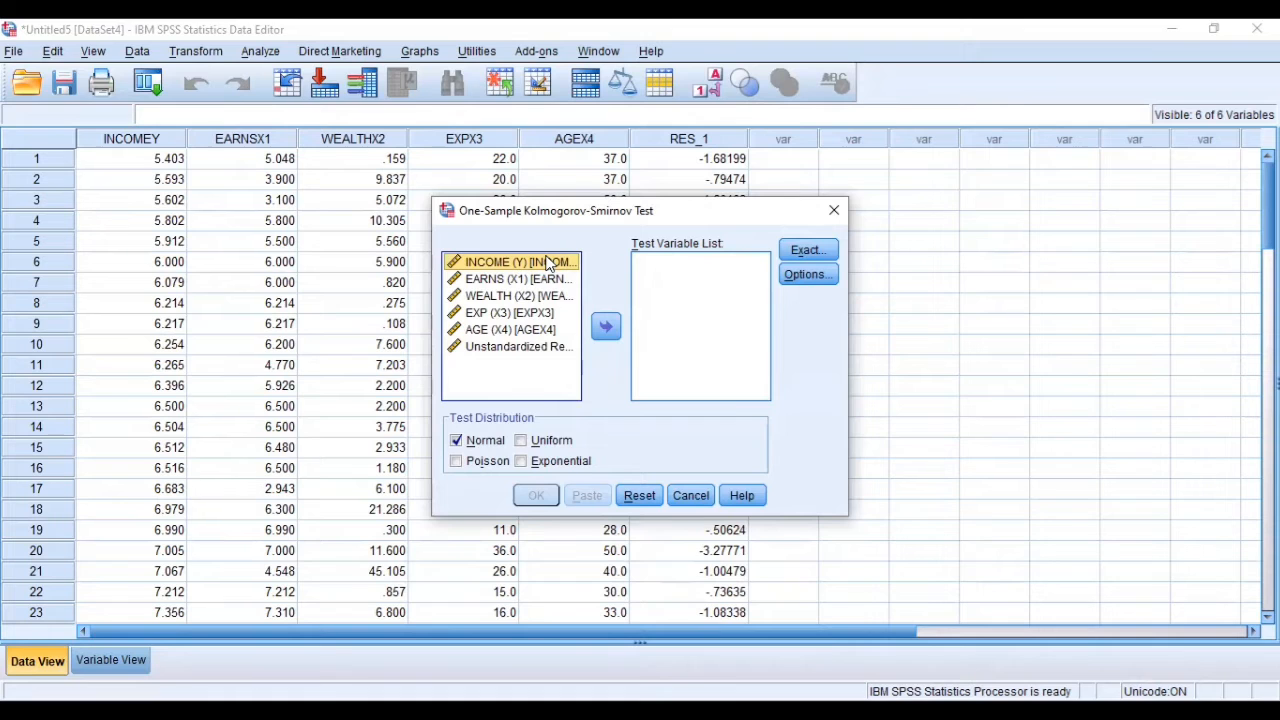
{"action": "key", "text": "shift+Down"}
{"action": "key", "text": "shift+Down"}
{"action": "key", "text": "shift+Down"}
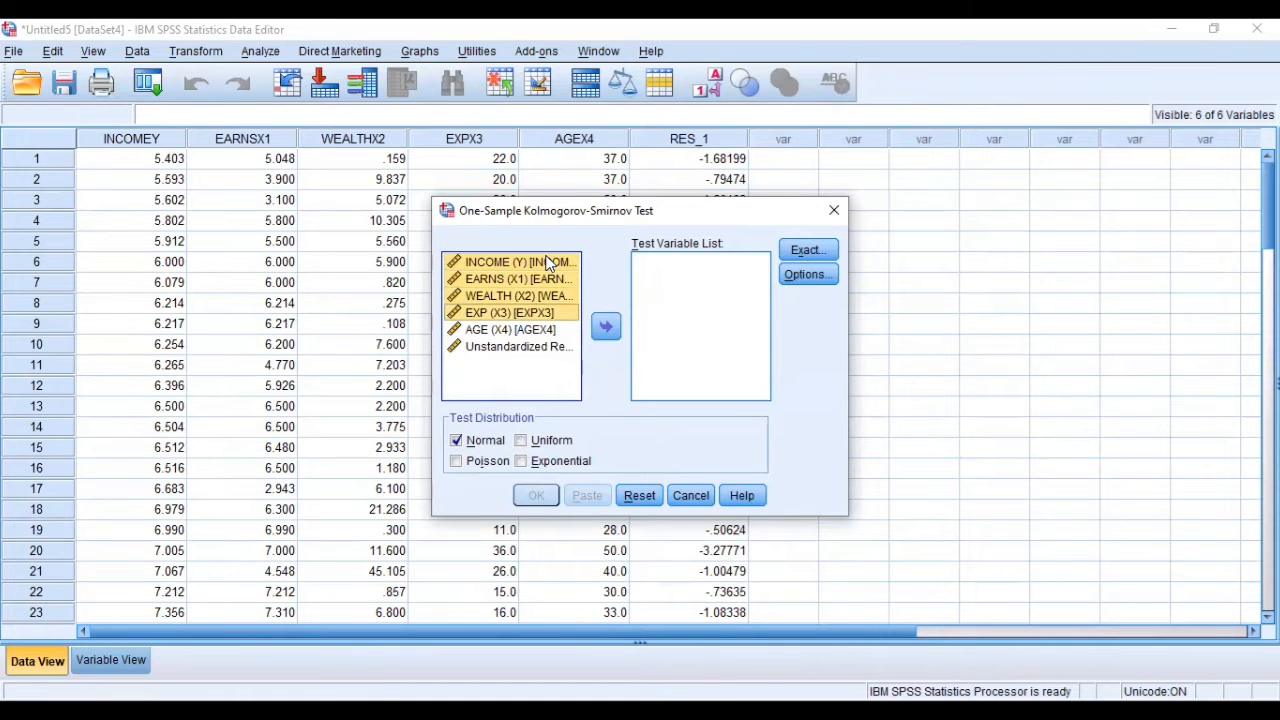
{"action": "key", "text": "shift+Down"}
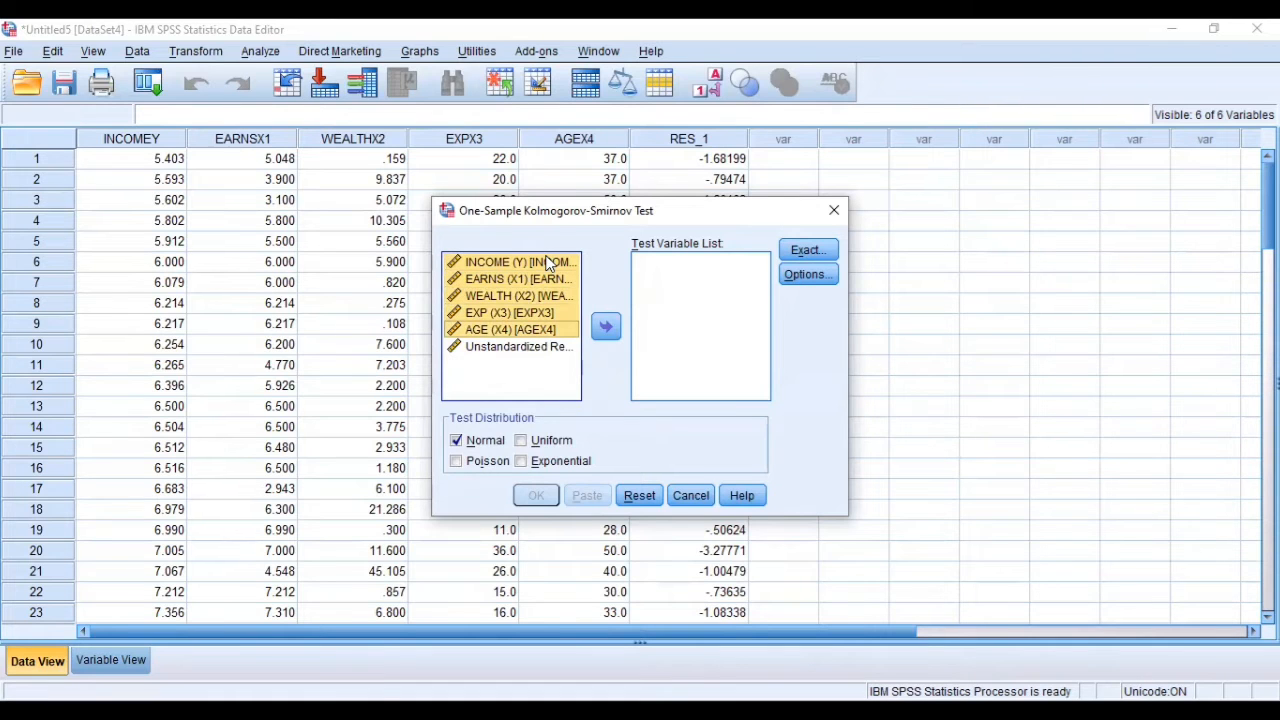
{"action": "left_click", "coordinate": [607, 328]}
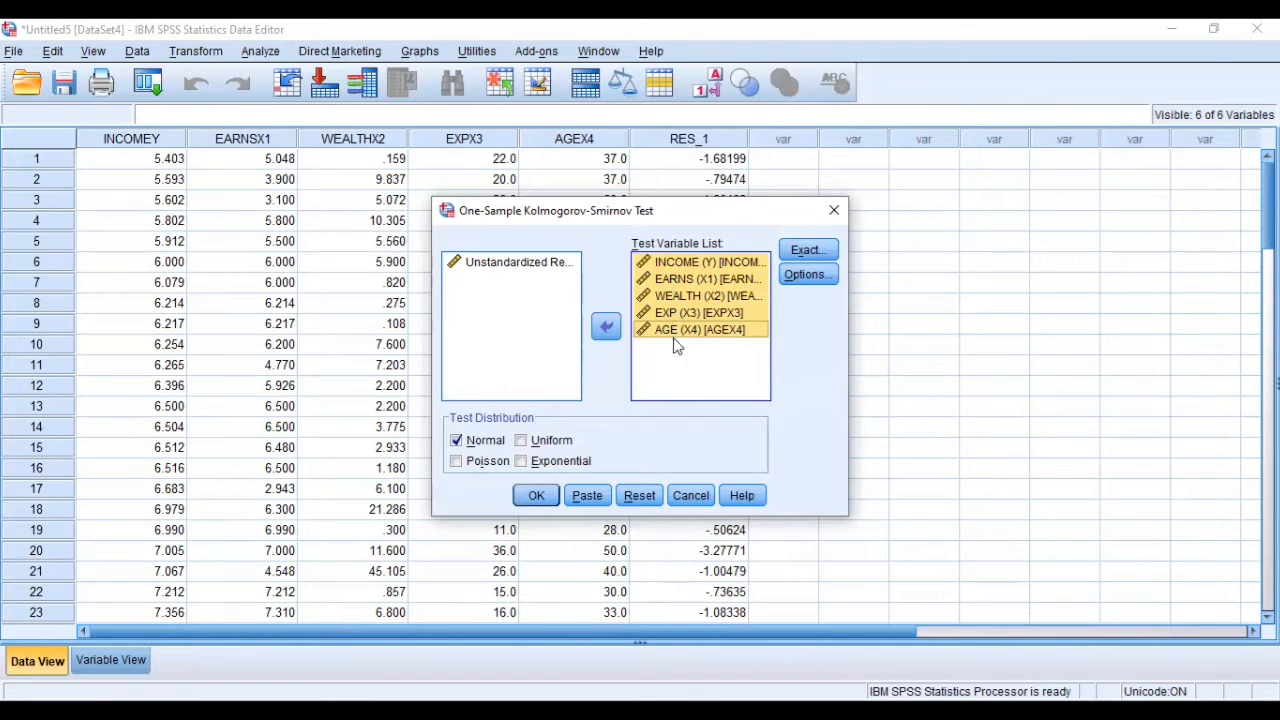
{"action": "left_click", "coordinate": [536, 497]}
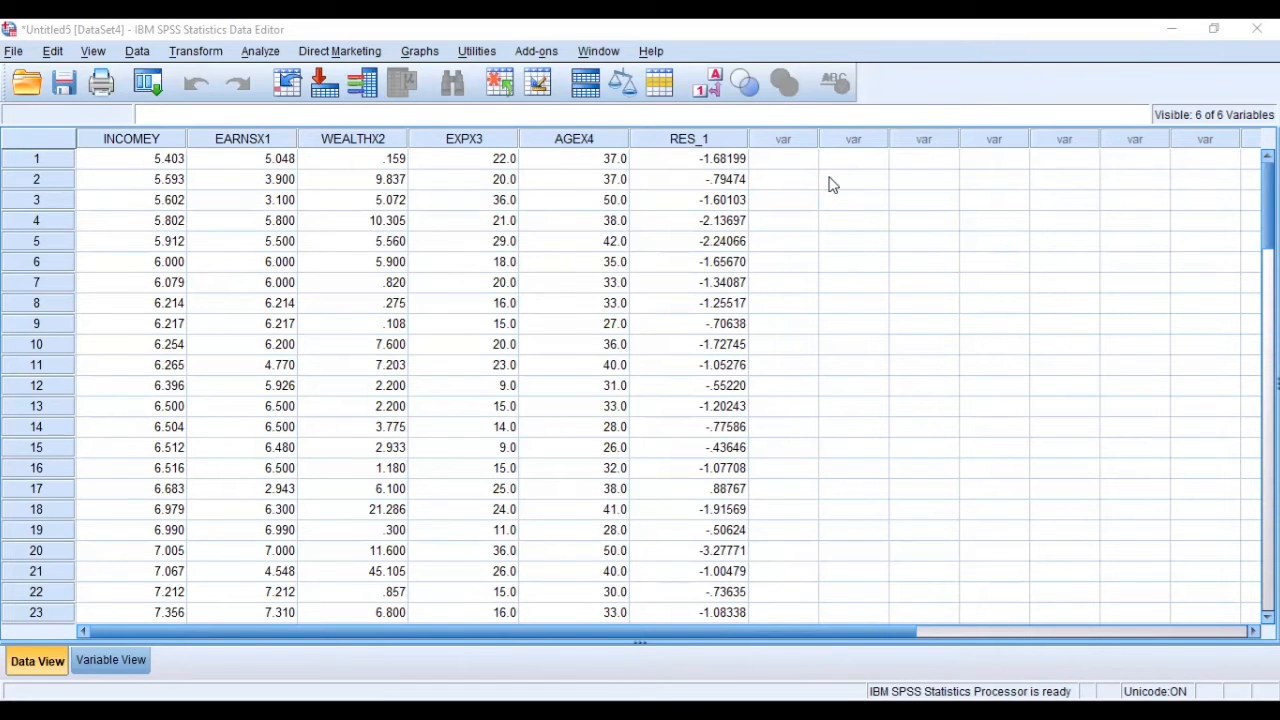
Create a histogram of INCOME (Y) with a normal curve and examine the income and earnings histograms in the output
{"action": "left_click", "coordinate": [424, 56]}
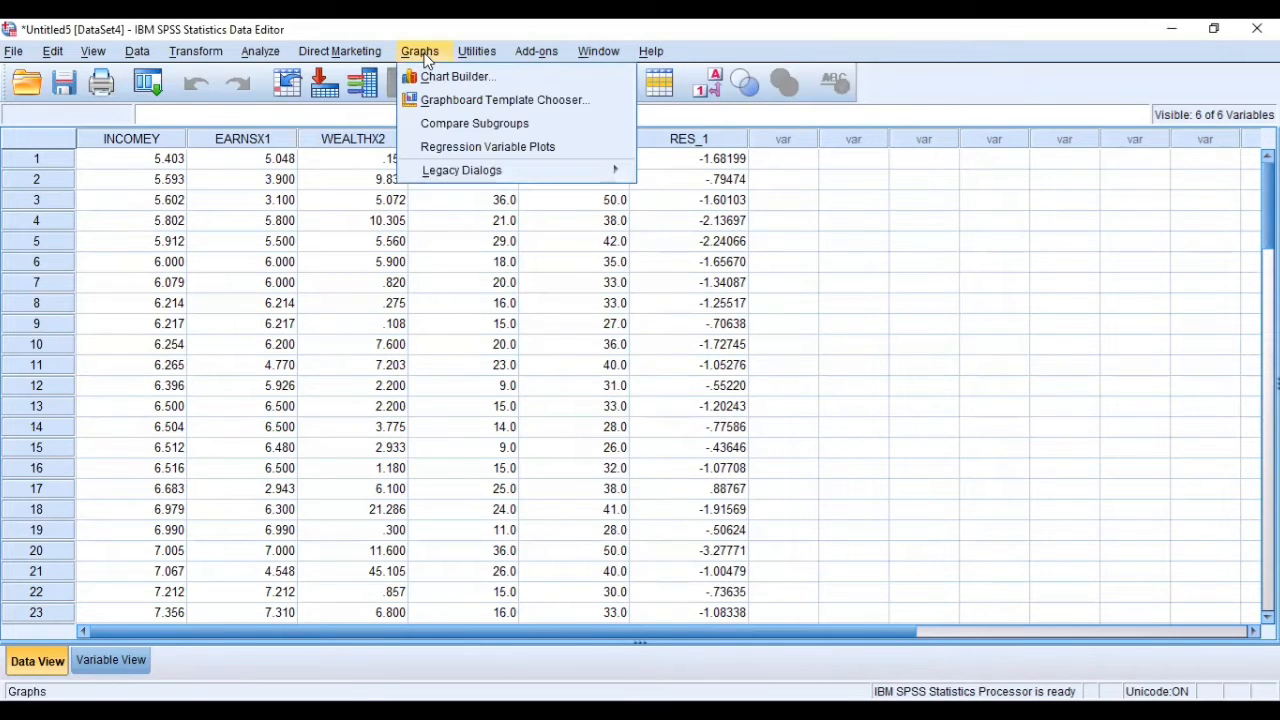
{"action": "mouse_move", "coordinate": [490, 176]}
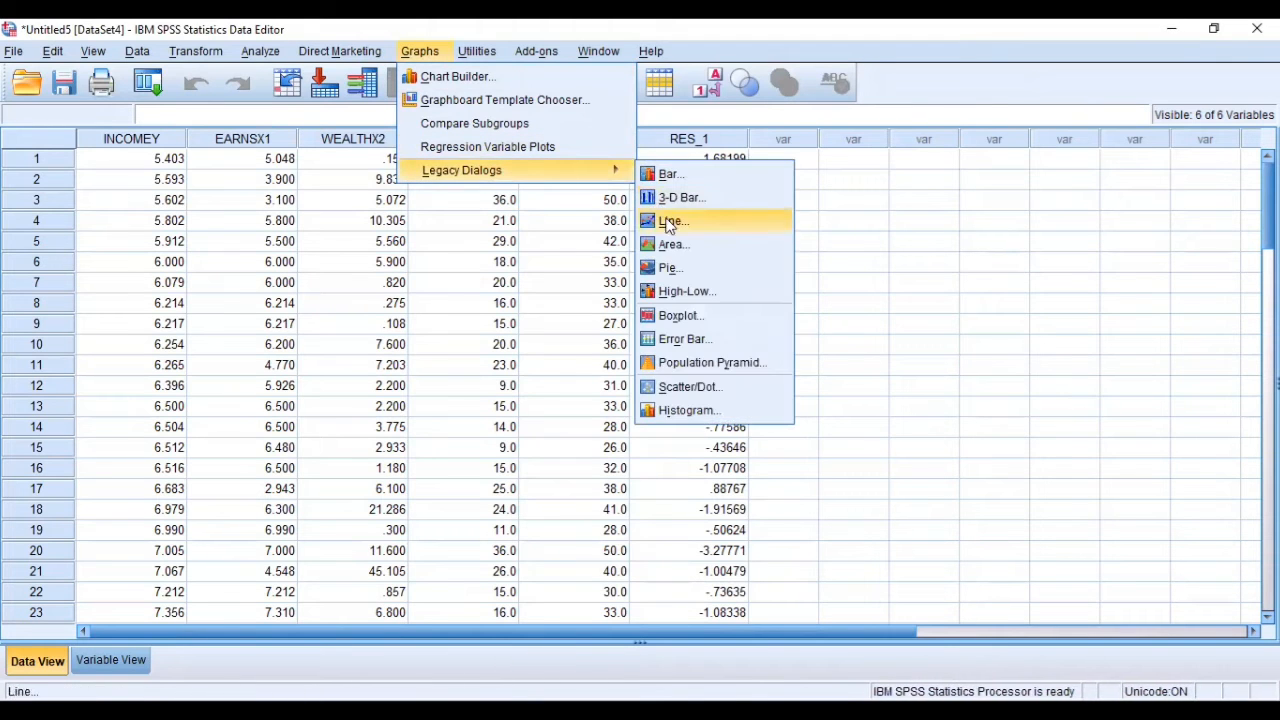
{"action": "left_click", "coordinate": [722, 411]}
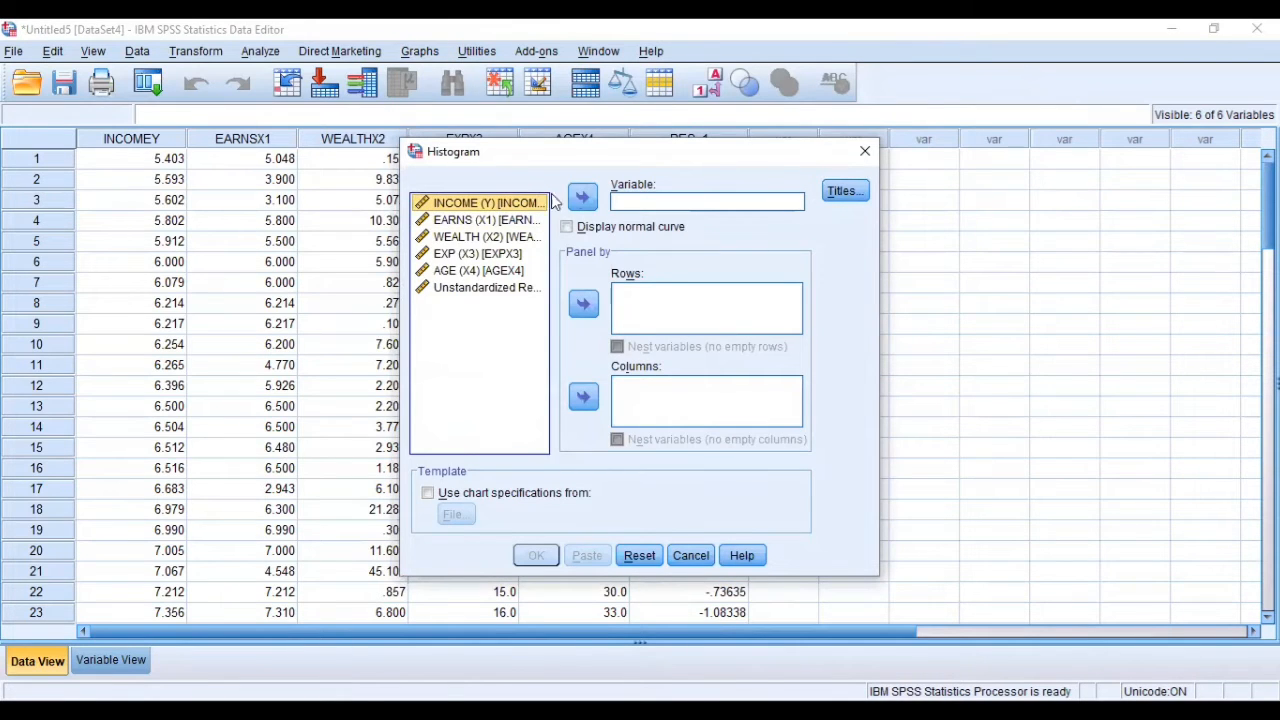
{"action": "left_click", "coordinate": [583, 197]}
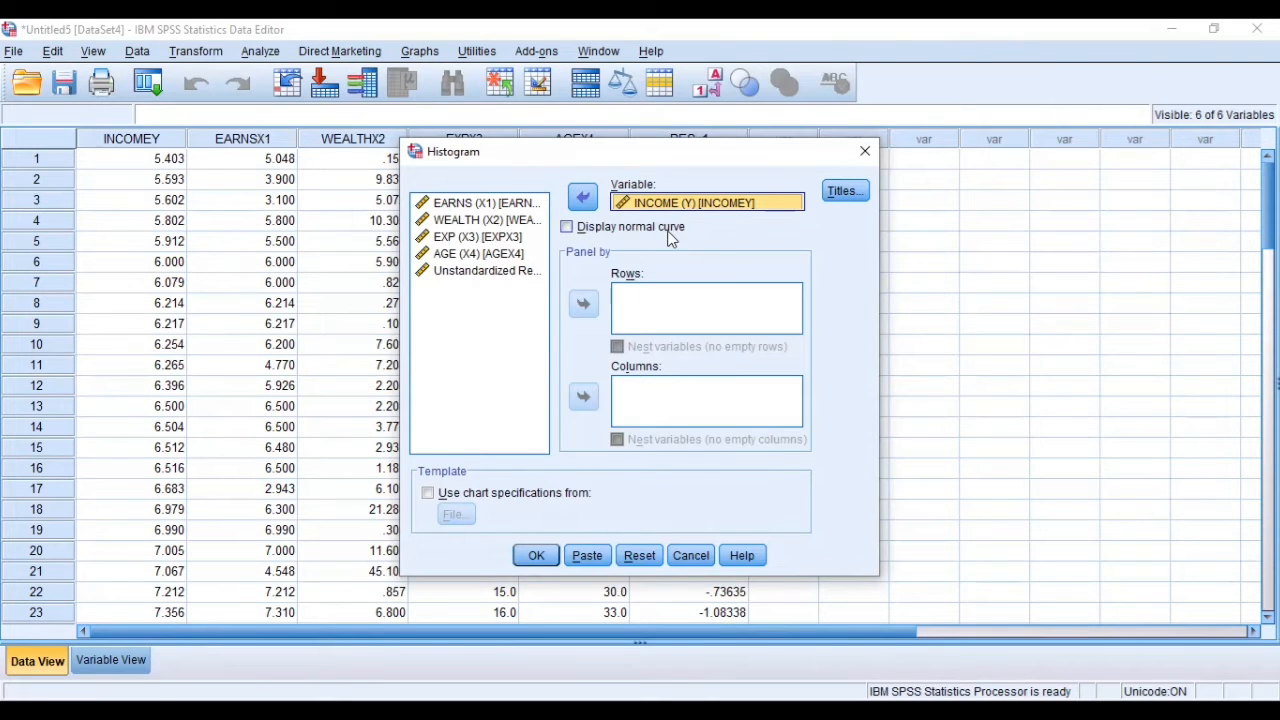
{"action": "left_click", "coordinate": [632, 230]}
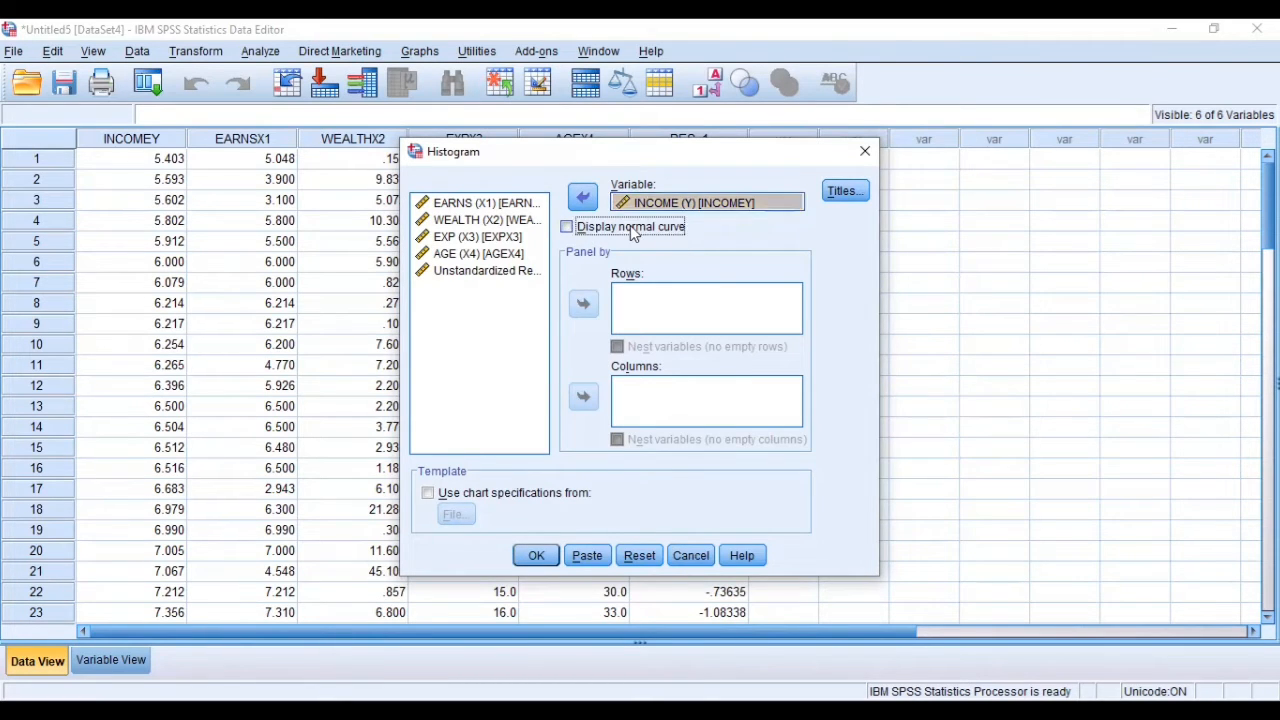
{"action": "left_click", "coordinate": [541, 566]}
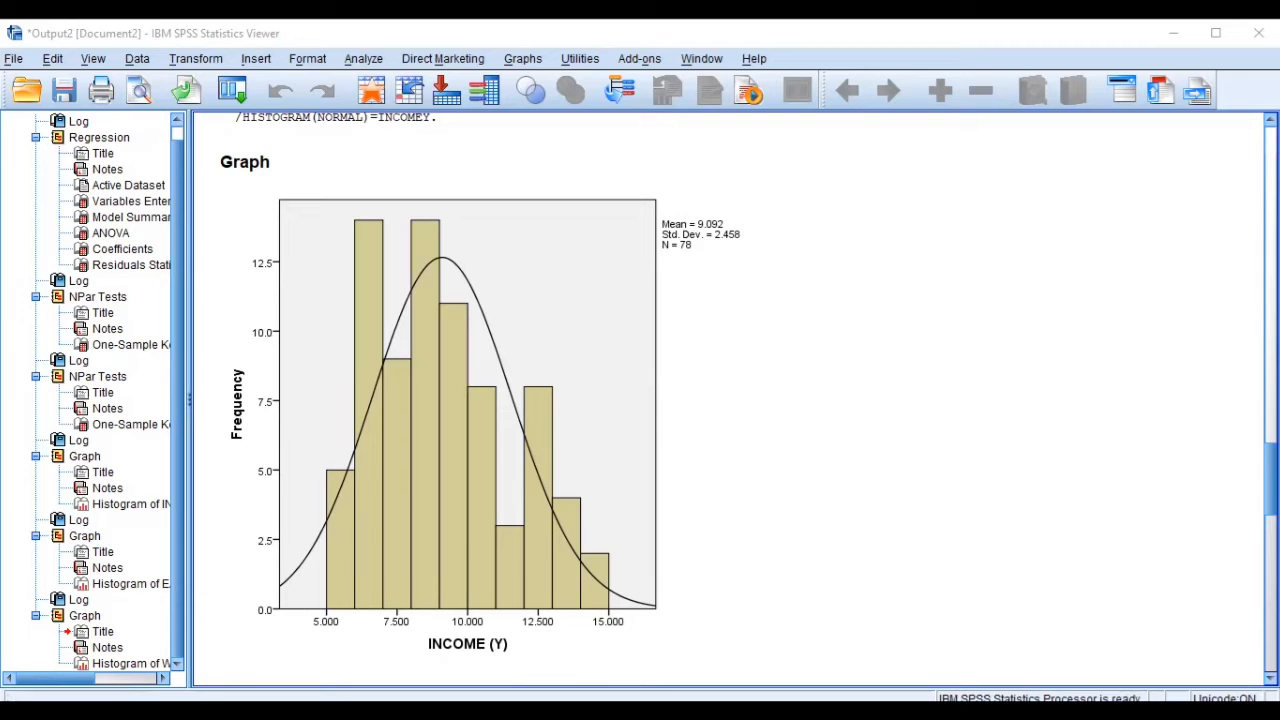
{"action": "scroll", "coordinate": [730, 400], "scroll_direction": "down", "scroll_amount": 5}
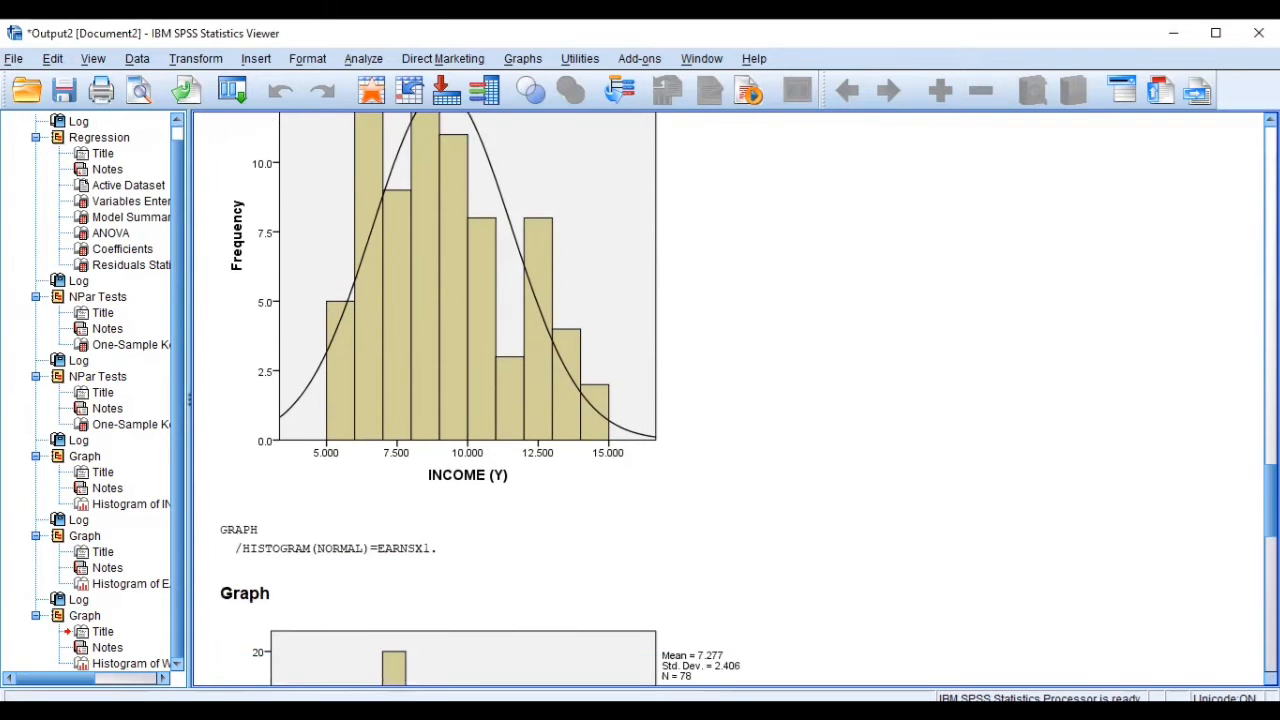
{"action": "scroll", "coordinate": [730, 400], "scroll_direction": "down", "scroll_amount": 5}
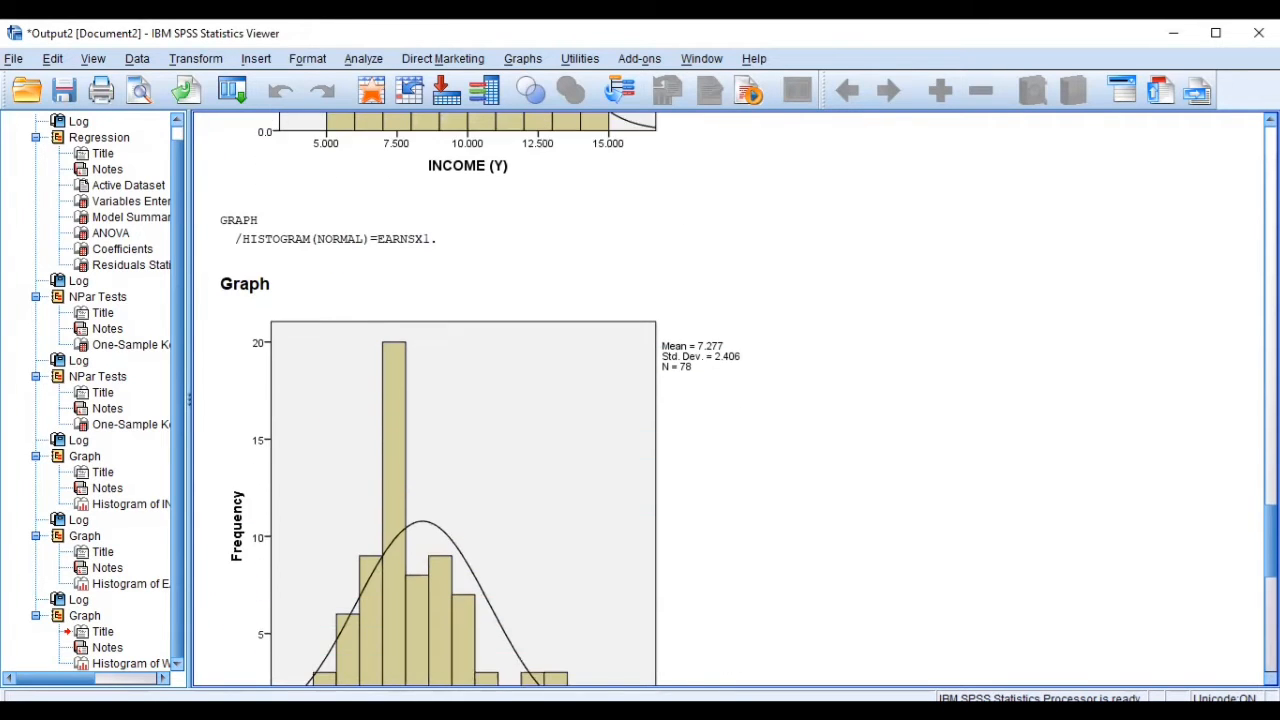
{"action": "scroll", "coordinate": [730, 400], "scroll_direction": "down", "scroll_amount": 1}
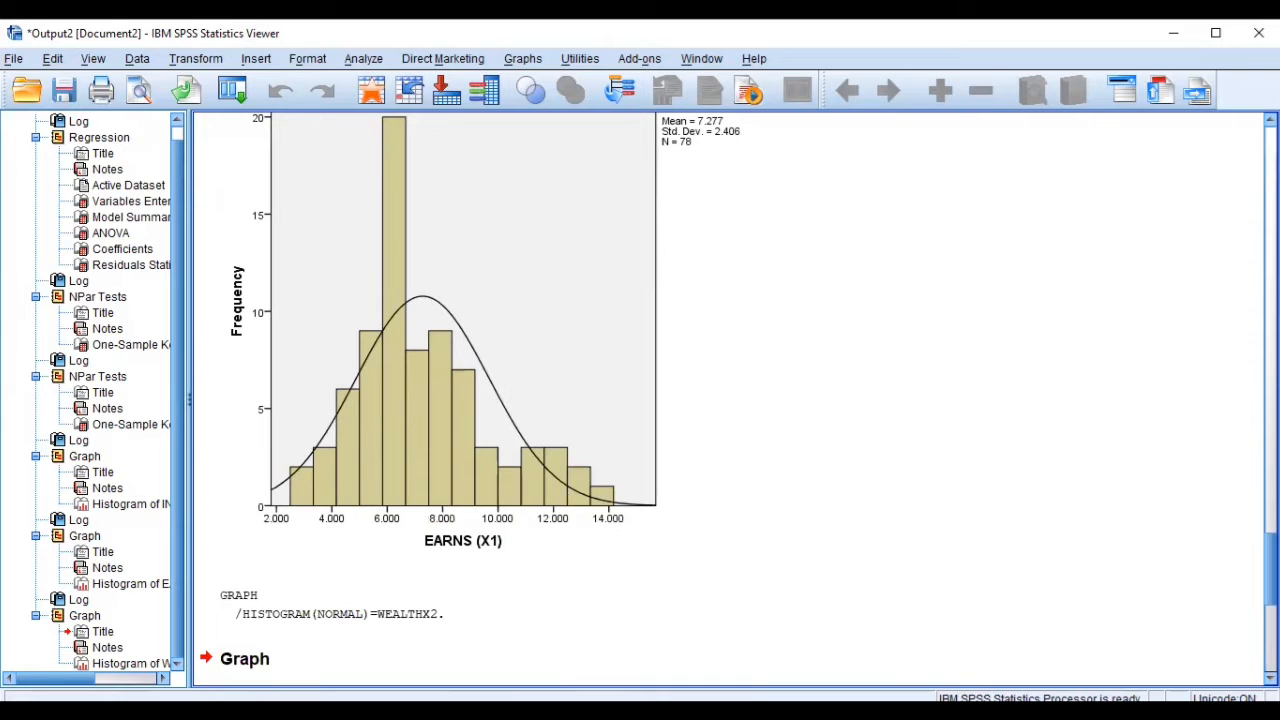
Examine the EARNS (X1) and WEALTH (X2) histograms against their normal curves in the output
{"action": "scroll", "coordinate": [730, 400], "scroll_direction": "up", "scroll_amount": 3}
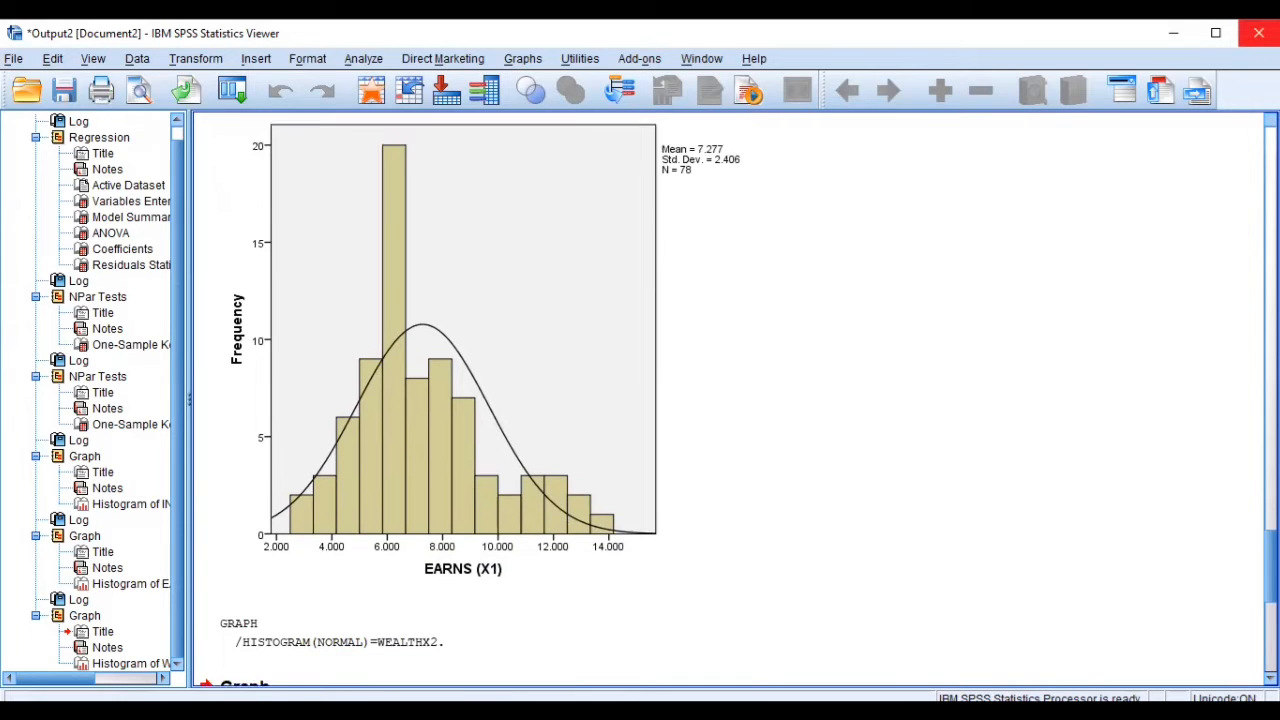
{"action": "left_click", "coordinate": [752, 382]}
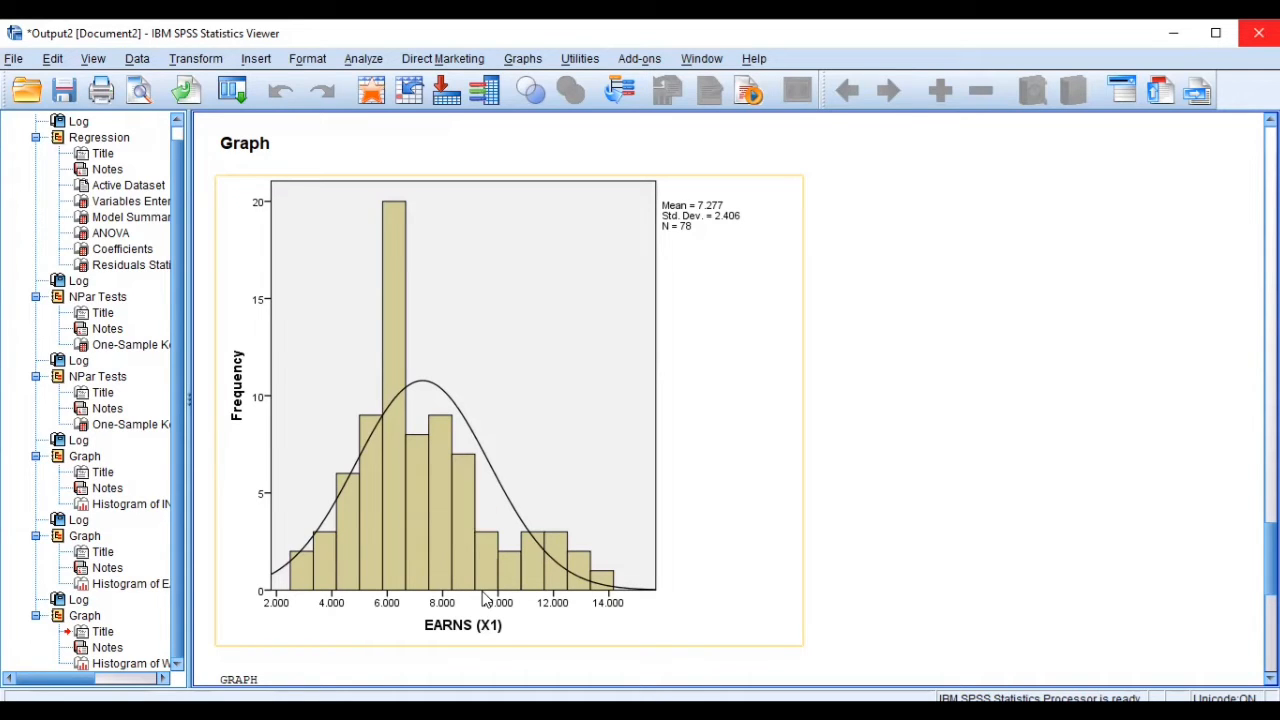
{"action": "left_click", "coordinate": [662, 656]}
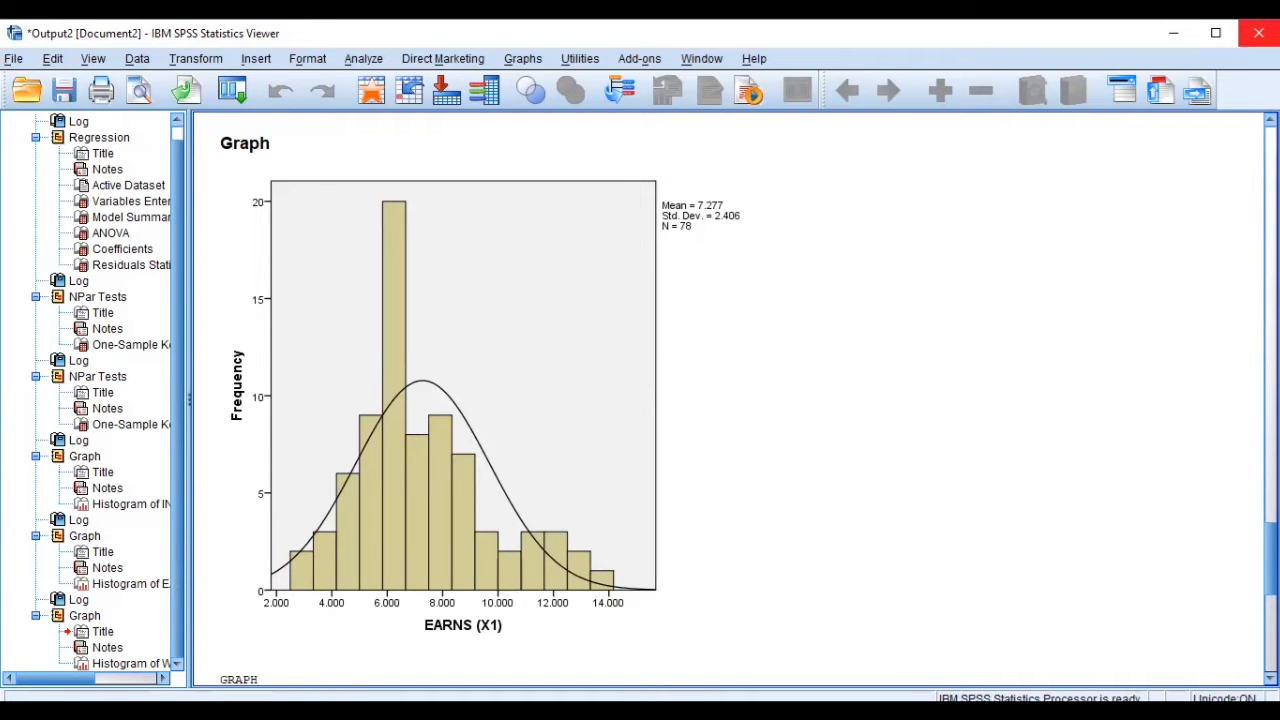
{"action": "scroll", "coordinate": [740, 400], "scroll_direction": "down", "scroll_amount": 5}
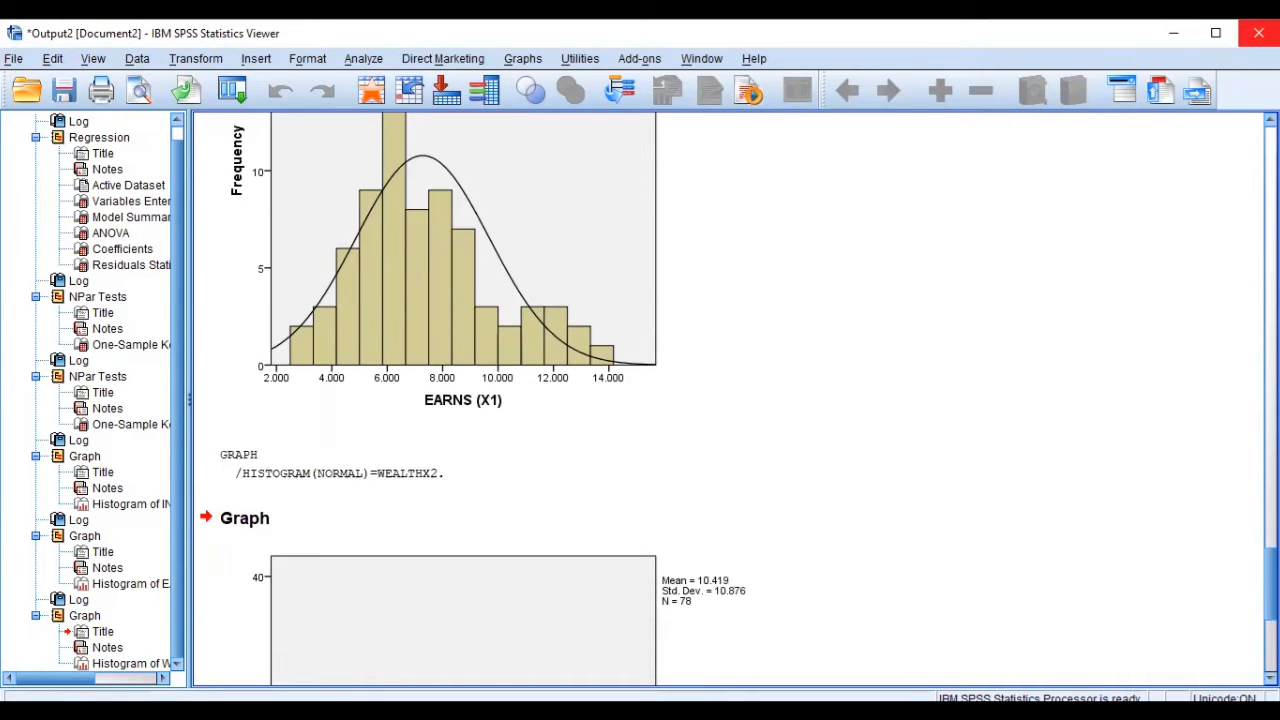
{"action": "scroll", "coordinate": [738, 400], "scroll_direction": "down", "scroll_amount": 5}
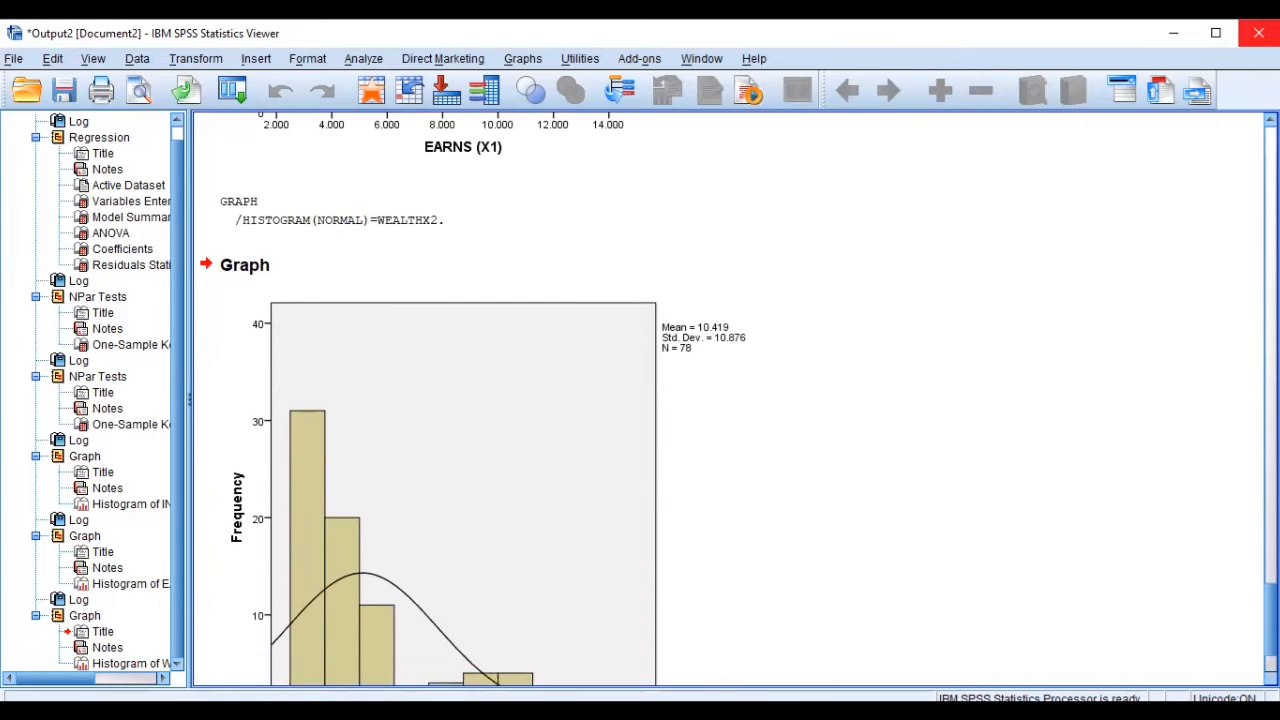
{"action": "scroll", "coordinate": [738, 400], "scroll_direction": "down", "scroll_amount": 3}
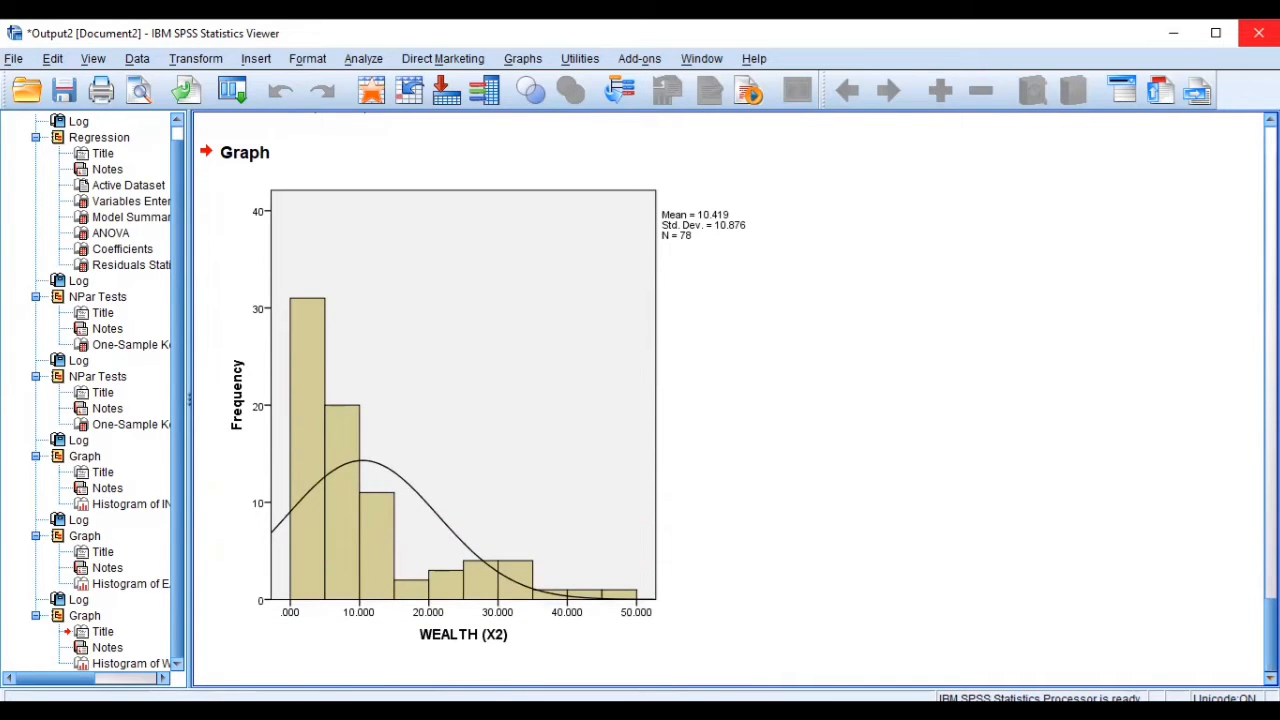
{"action": "left_click", "coordinate": [358, 612]}
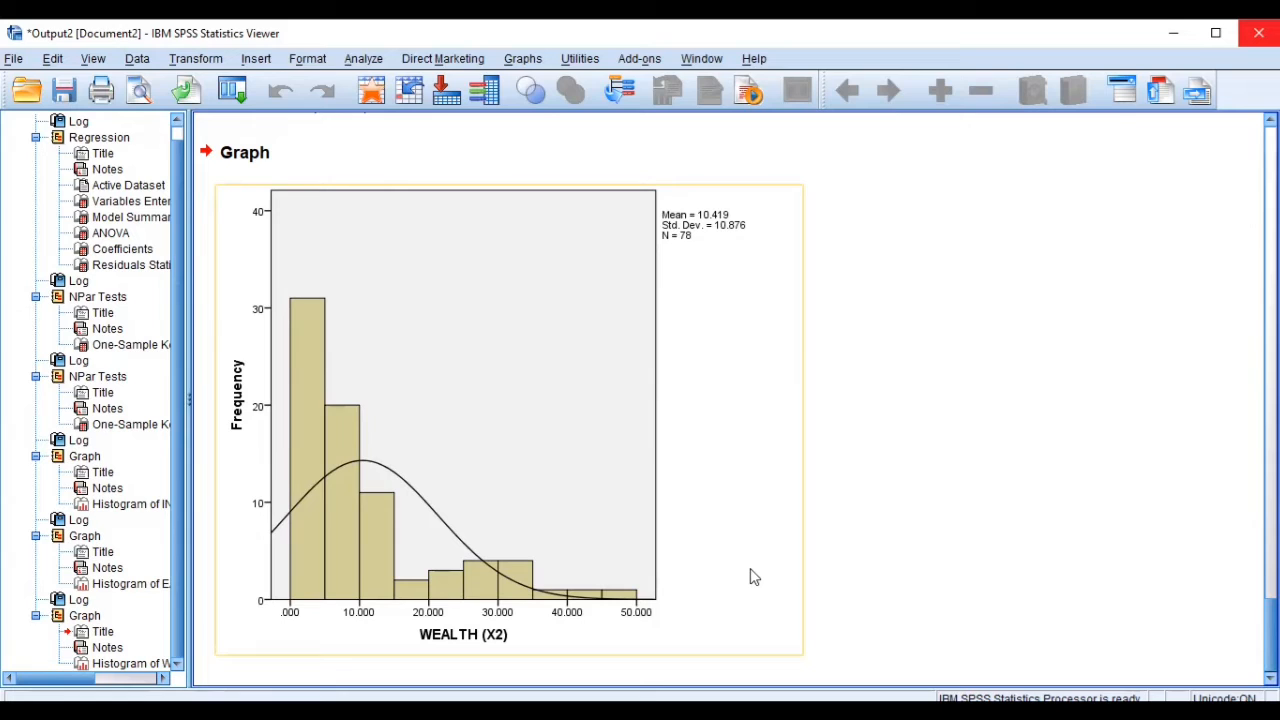
{"action": "left_click", "coordinate": [888, 350]}
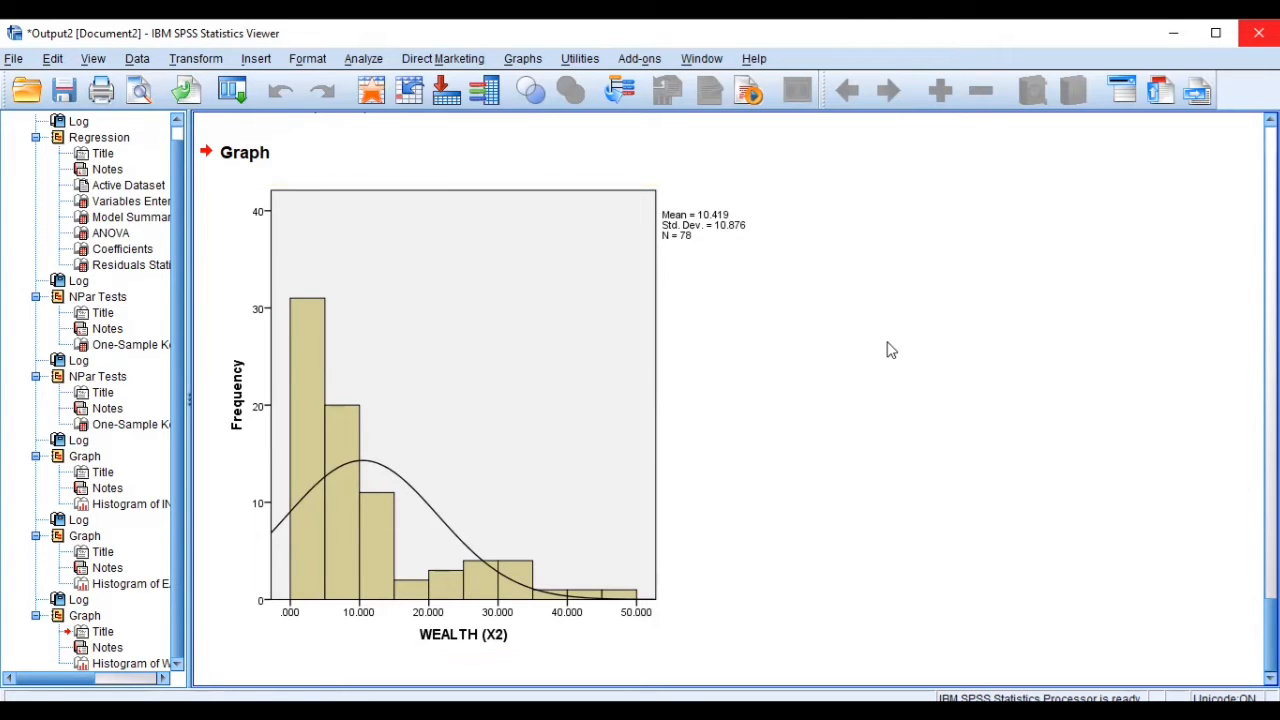
Switch to the Data Editor and start computing a new variable with the target name LN_INCOME
{"action": "left_click", "coordinate": [800, 88]}
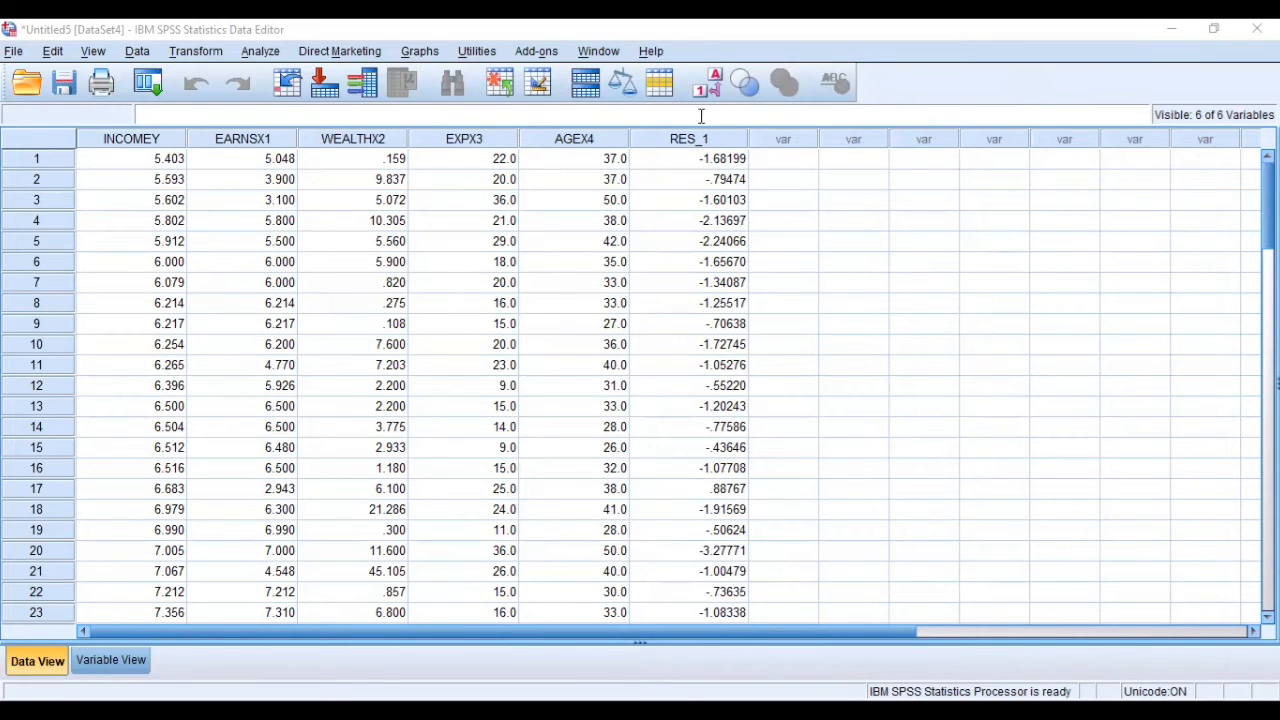
{"action": "left_click", "coordinate": [203, 52]}
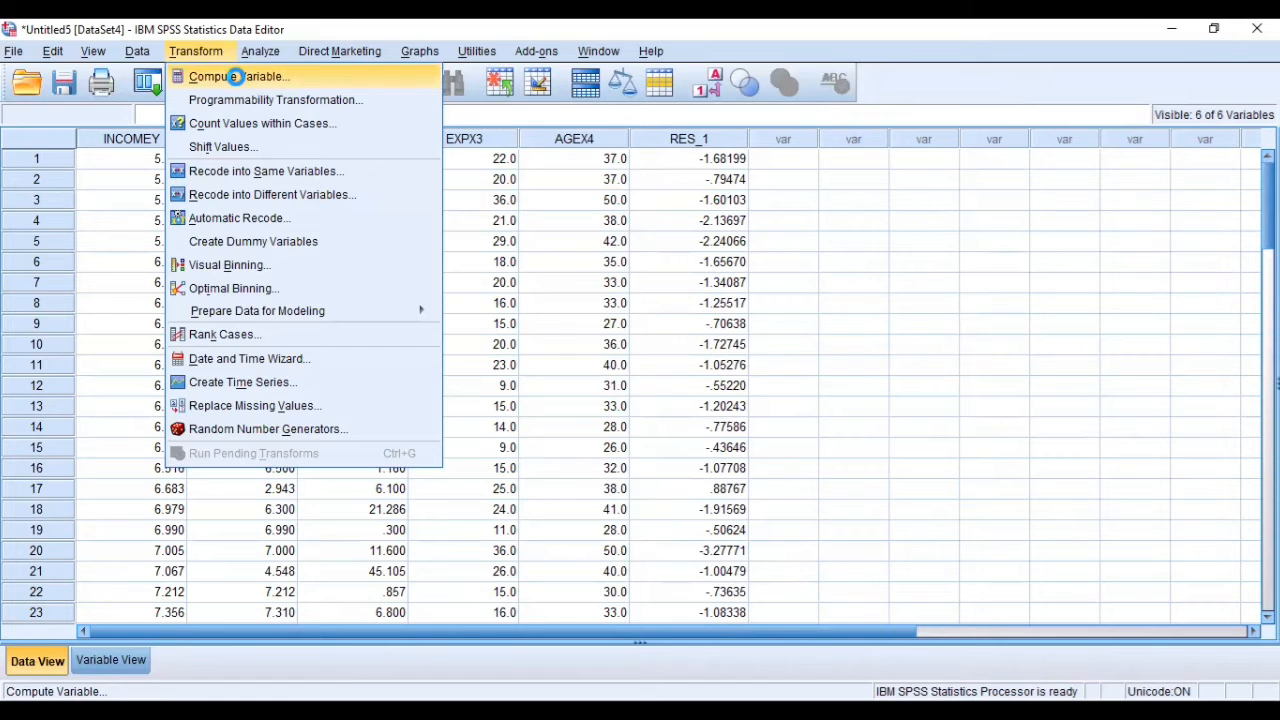
{"action": "left_click", "coordinate": [238, 80]}
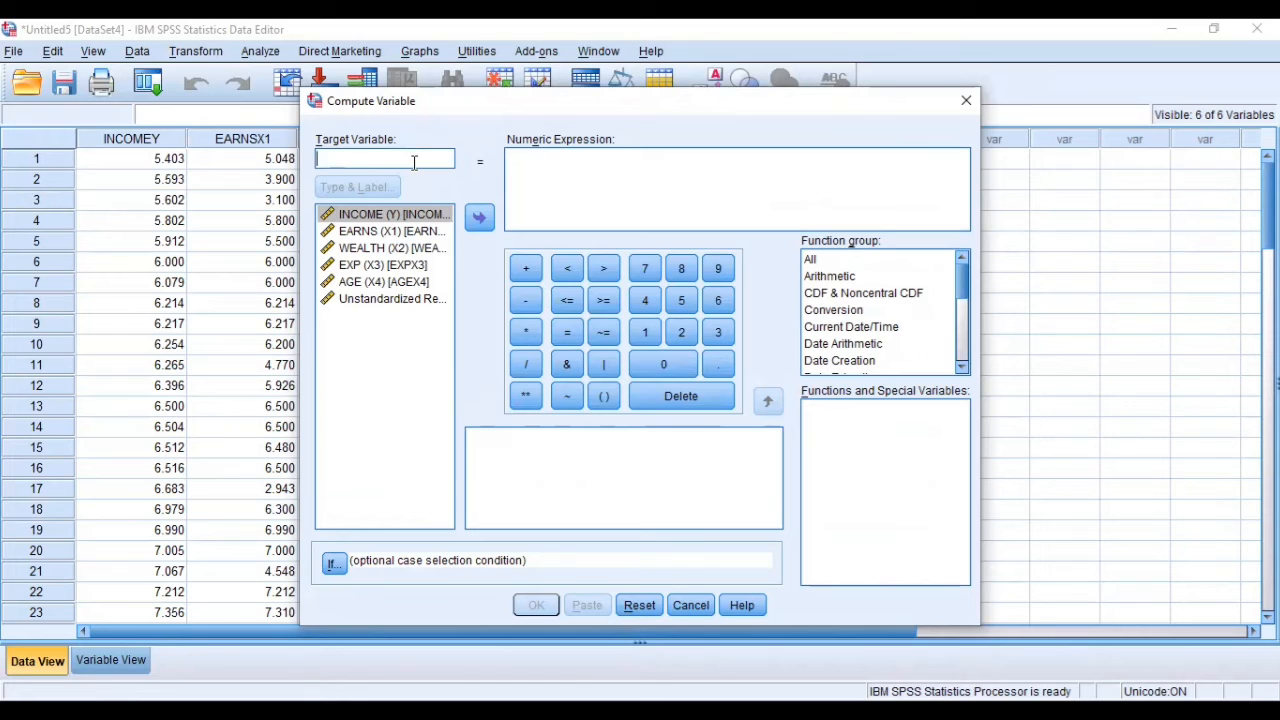
{"action": "type", "text": "LN"}
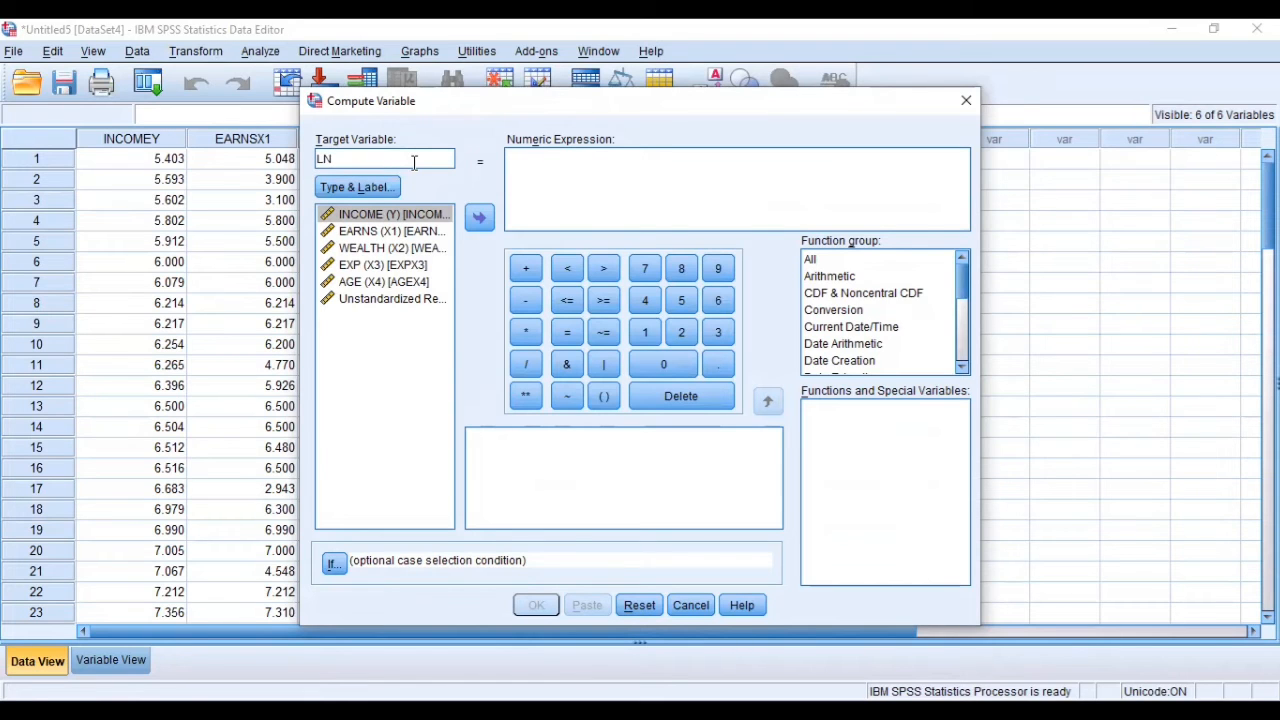
{"action": "type", "text": "_INCOME"}
Find the Ln function among all functions and insert it into the numeric expression
{"action": "left_click", "coordinate": [840, 261]}
{"action": "scroll", "coordinate": [961, 576], "scroll_direction": "down", "scroll_amount": 8}
{"action": "scroll", "coordinate": [960, 576], "scroll_direction": "down", "scroll_amount": 4}
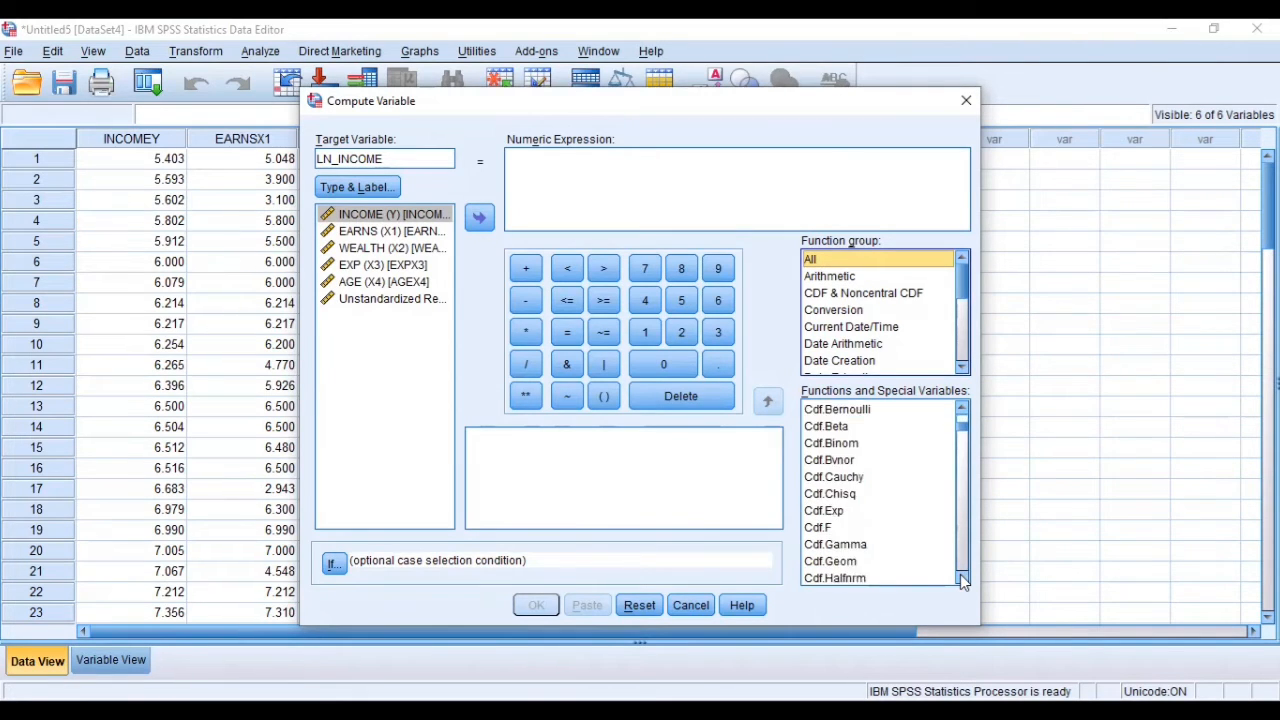
{"action": "scroll", "coordinate": [961, 578], "scroll_direction": "down", "scroll_amount": 4}
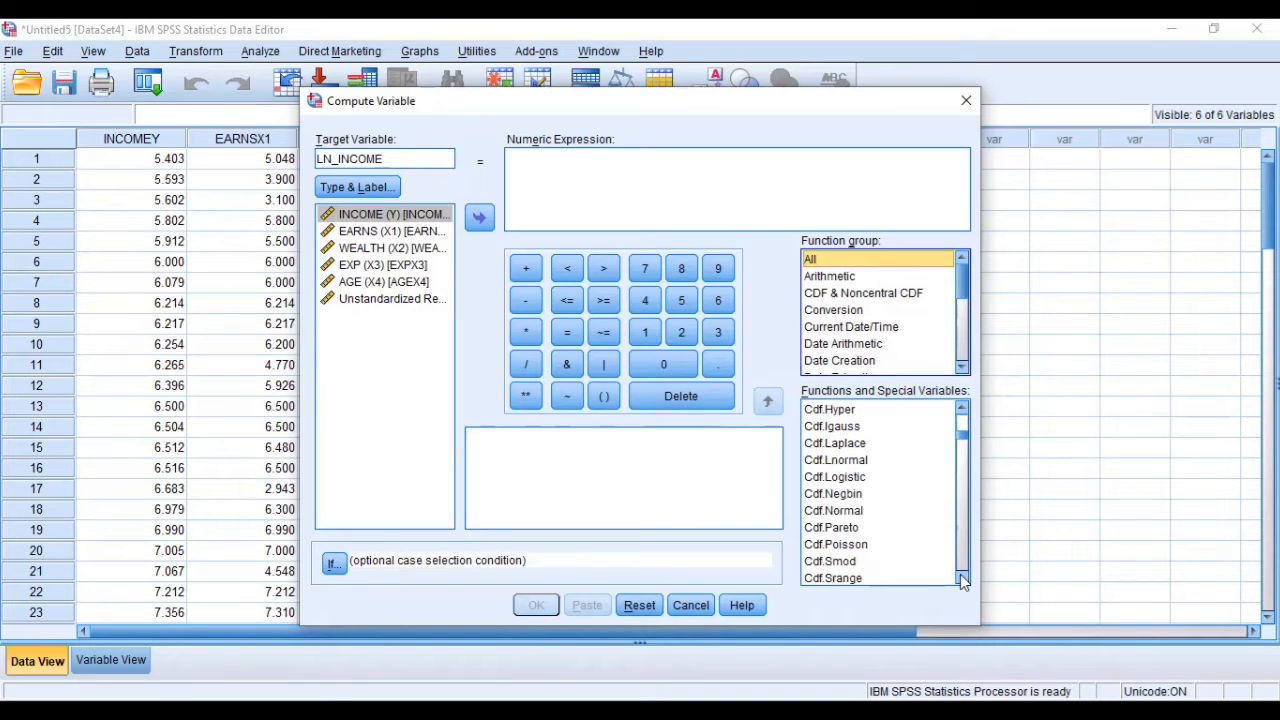
{"action": "scroll", "coordinate": [961, 578], "scroll_direction": "down", "scroll_amount": 3}
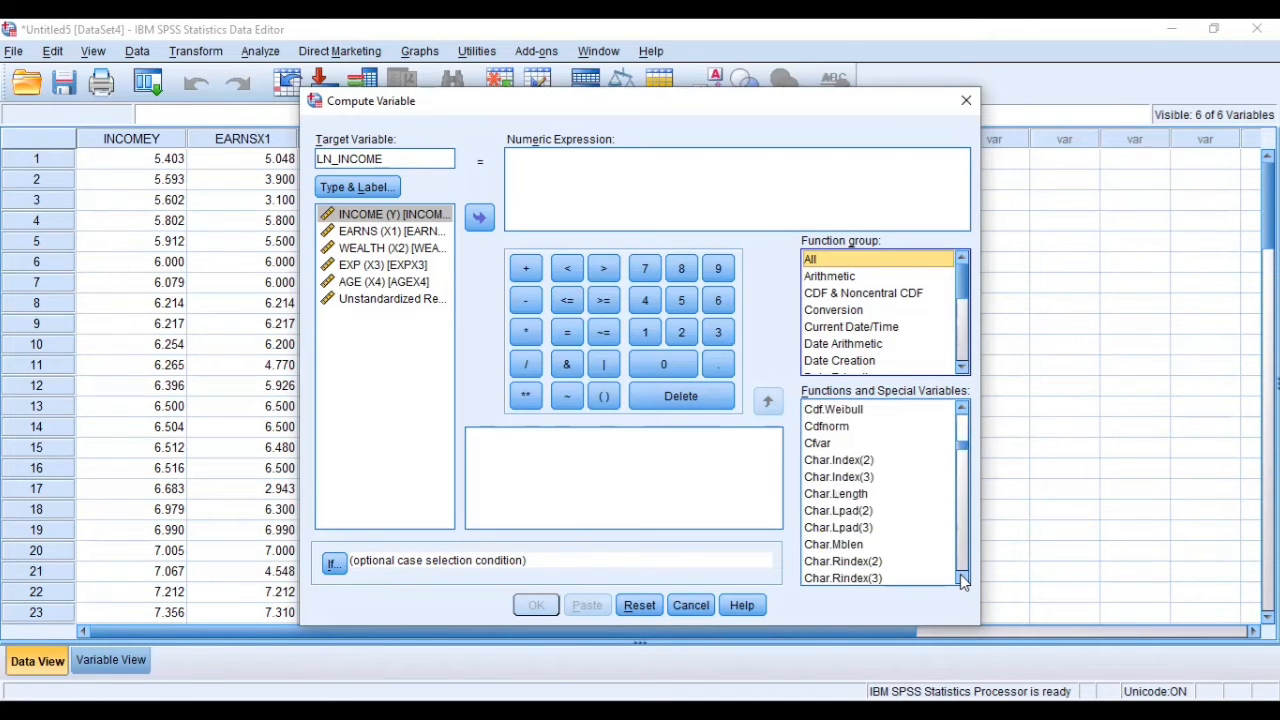
{"action": "scroll", "coordinate": [960, 578], "scroll_direction": "down", "scroll_amount": 4}
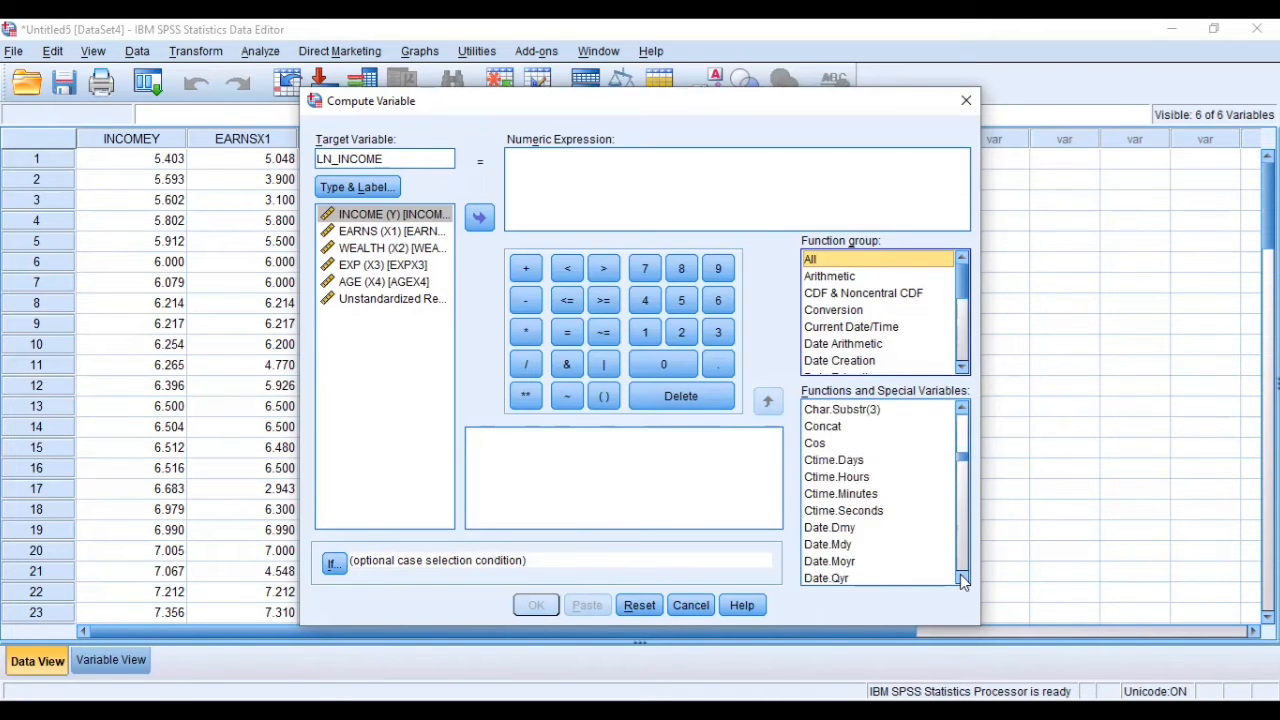
{"action": "scroll", "coordinate": [960, 578], "scroll_direction": "down", "scroll_amount": 5}
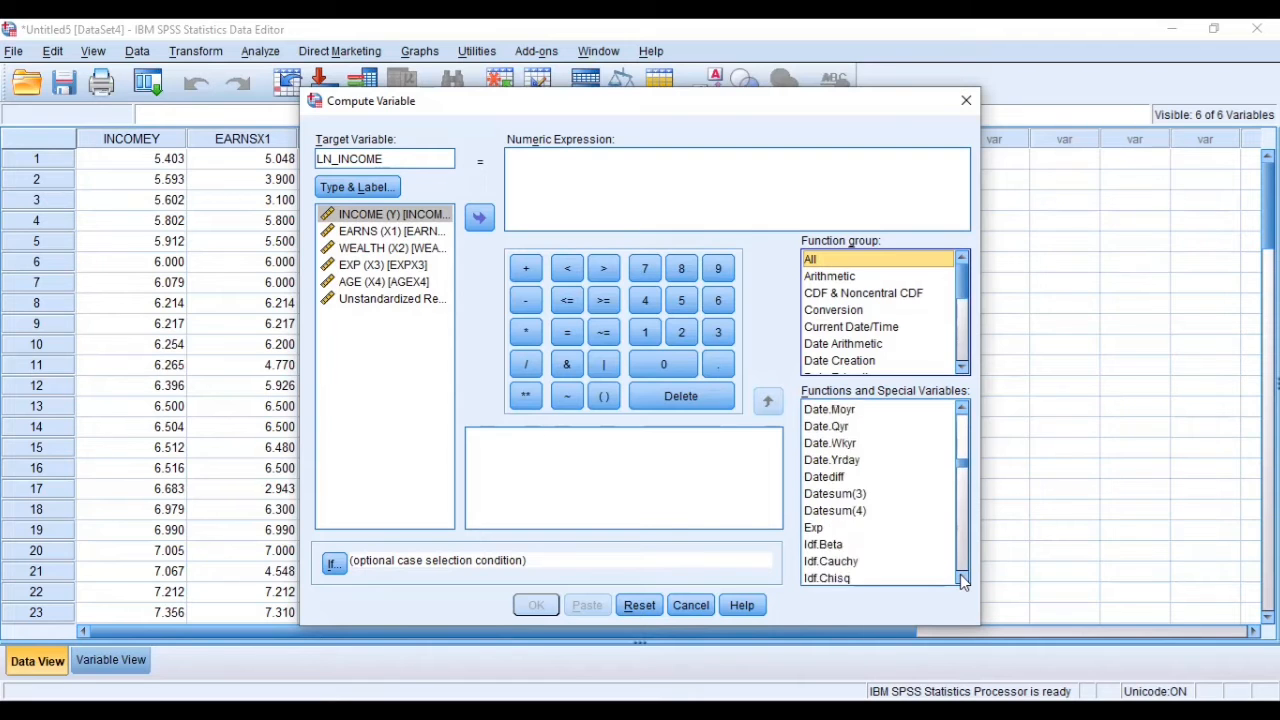
{"action": "scroll", "coordinate": [960, 578], "scroll_direction": "down", "scroll_amount": 4}
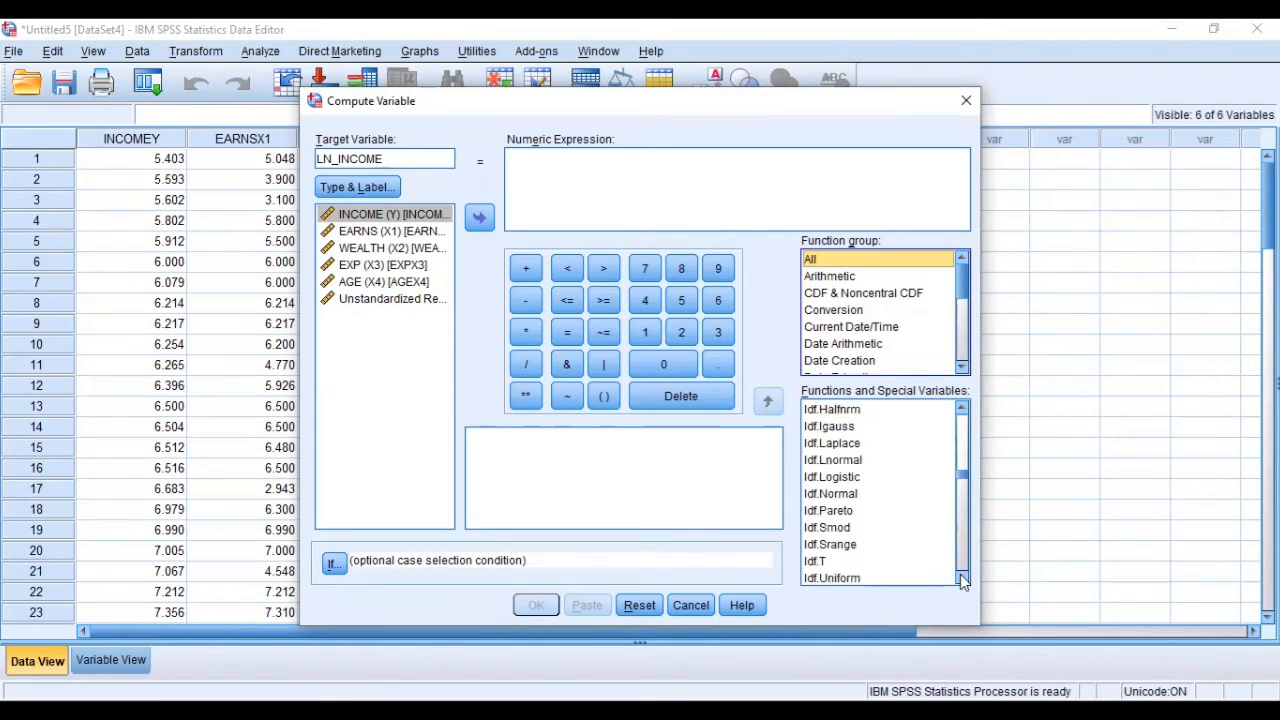
{"action": "scroll", "coordinate": [960, 578], "scroll_direction": "down", "scroll_amount": 1}
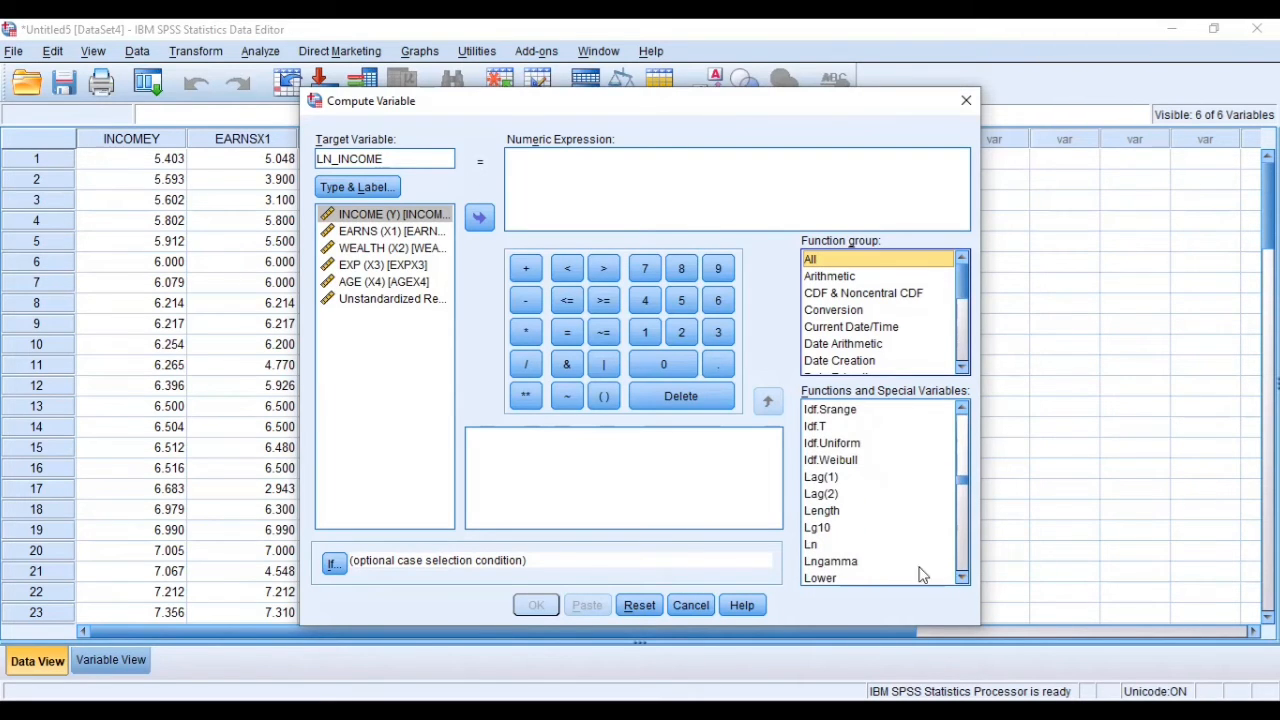
{"action": "left_click", "coordinate": [846, 545]}
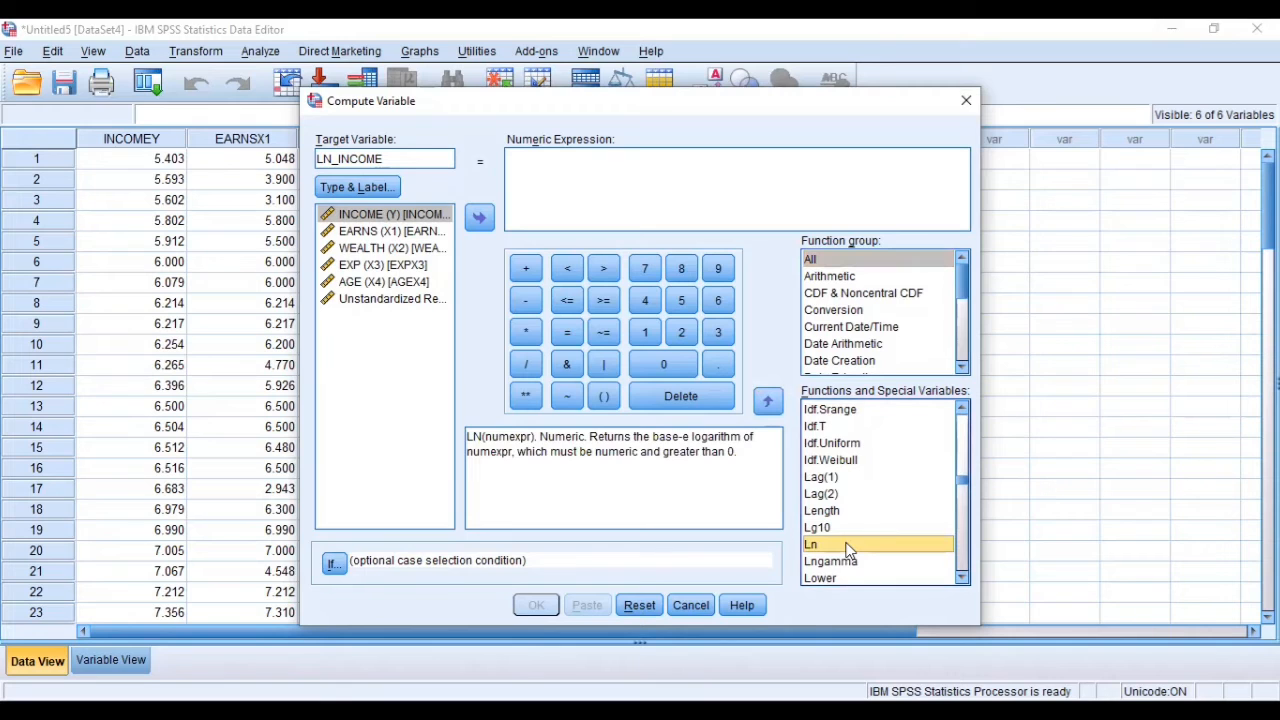
{"action": "left_click", "coordinate": [768, 402]}
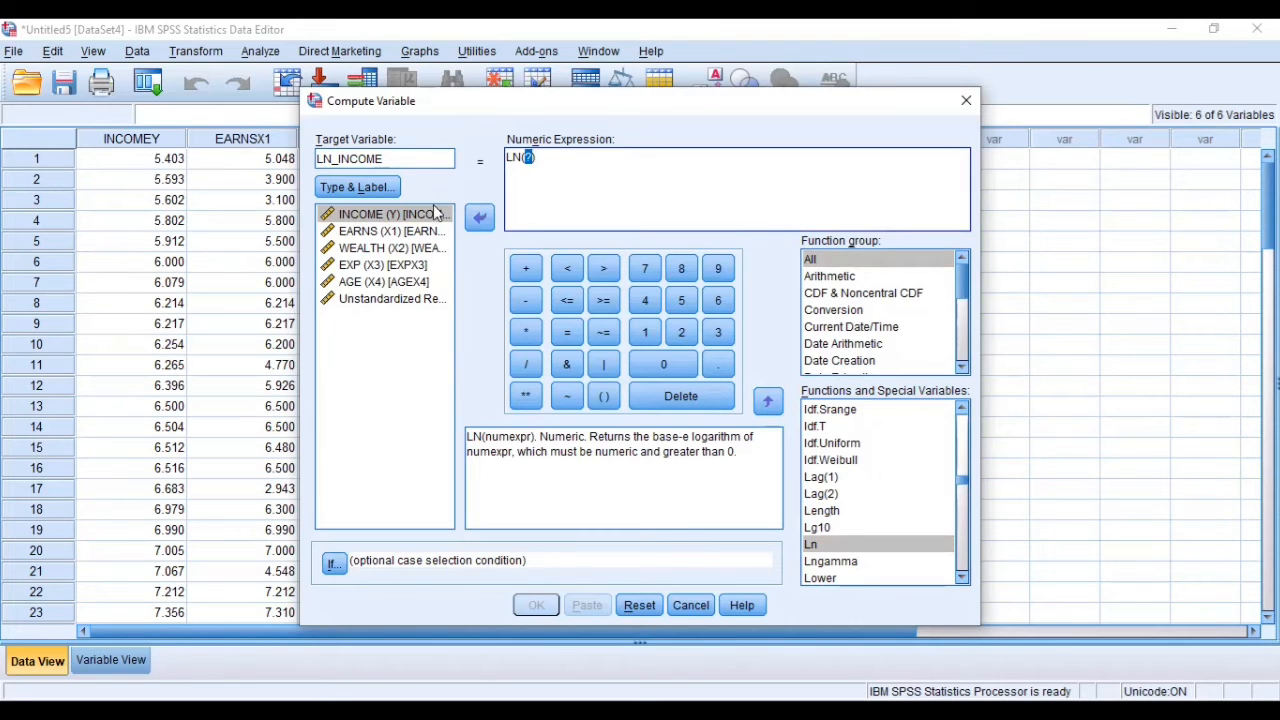
Use INCOME (Y) as the argument, giving LN(INCOMEY), and compute the variable
{"action": "left_click", "coordinate": [439, 216]}
{"action": "left_click", "coordinate": [478, 218]}
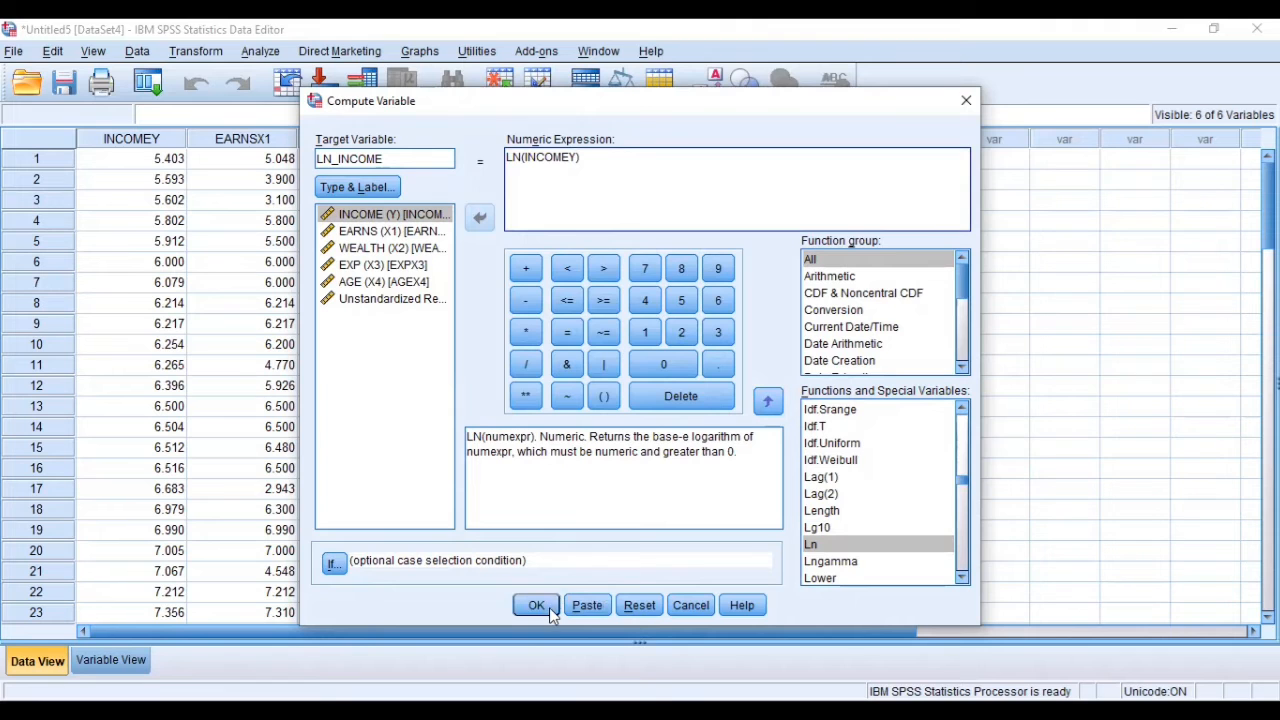
{"action": "left_click", "coordinate": [549, 607]}
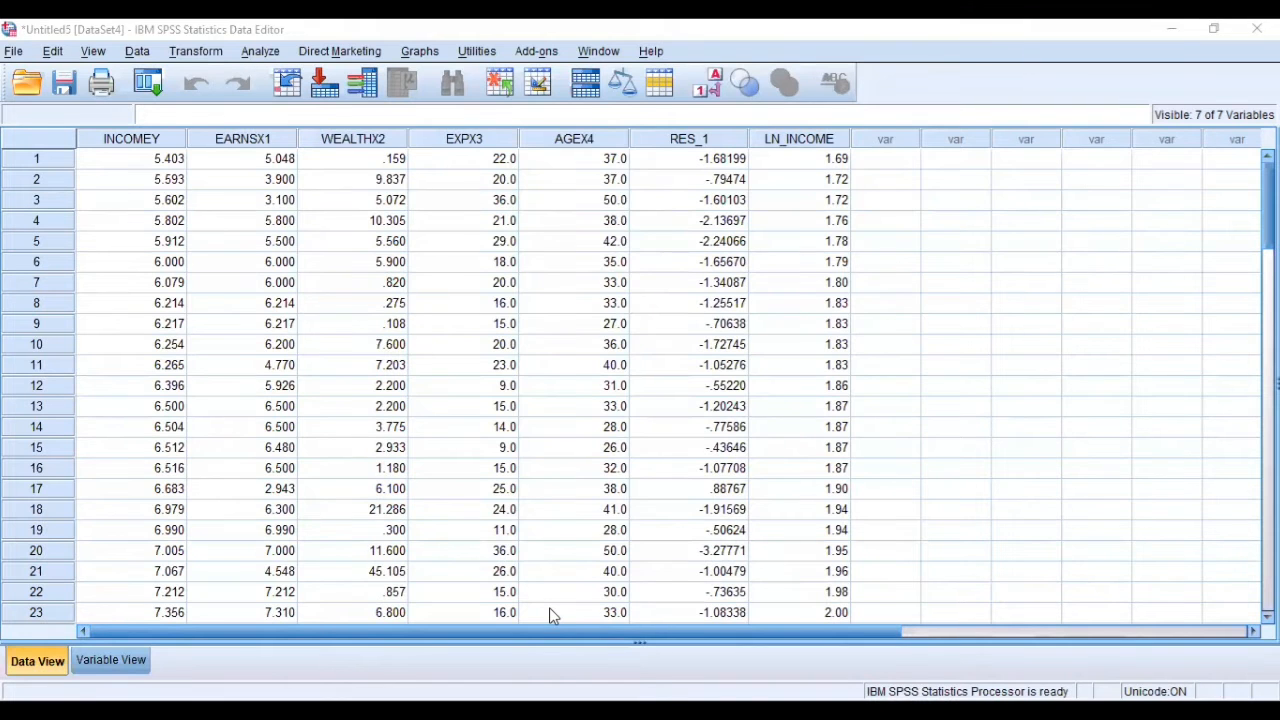
Start another Compute Variable transformation and change the target variable name to LN_EARNS
{"action": "left_click", "coordinate": [192, 52]}
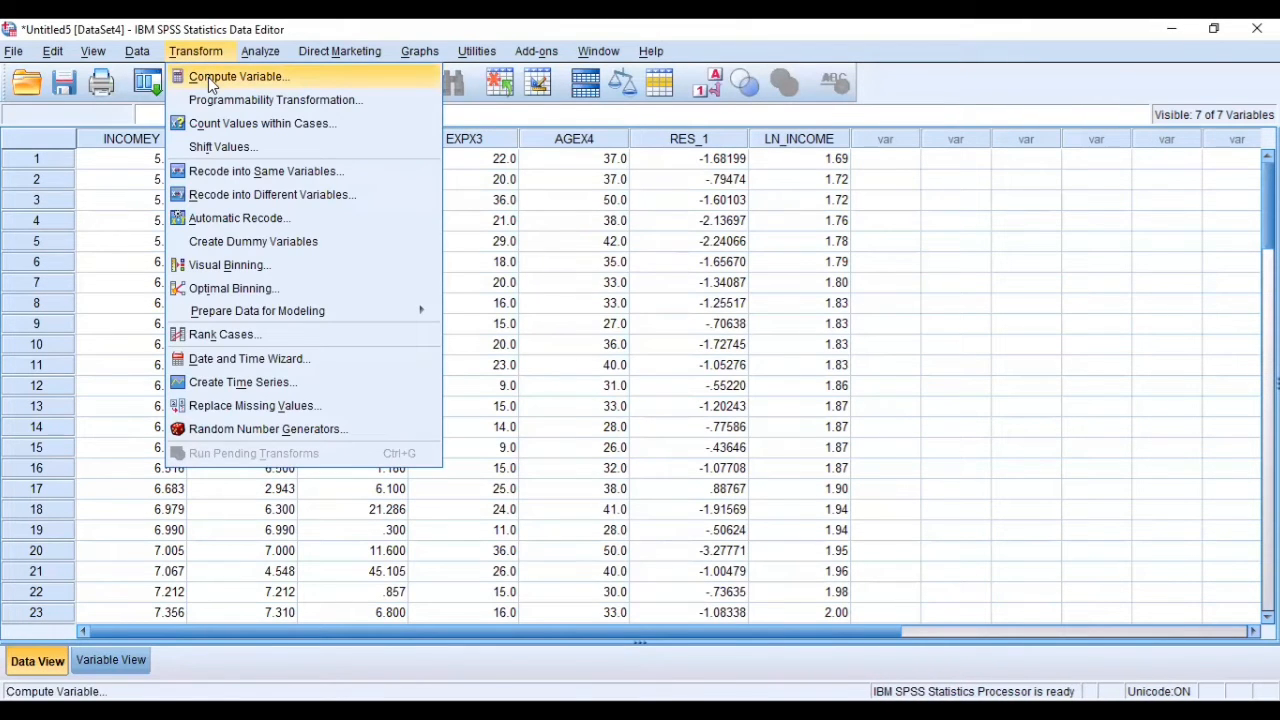
{"action": "left_click", "coordinate": [208, 77]}
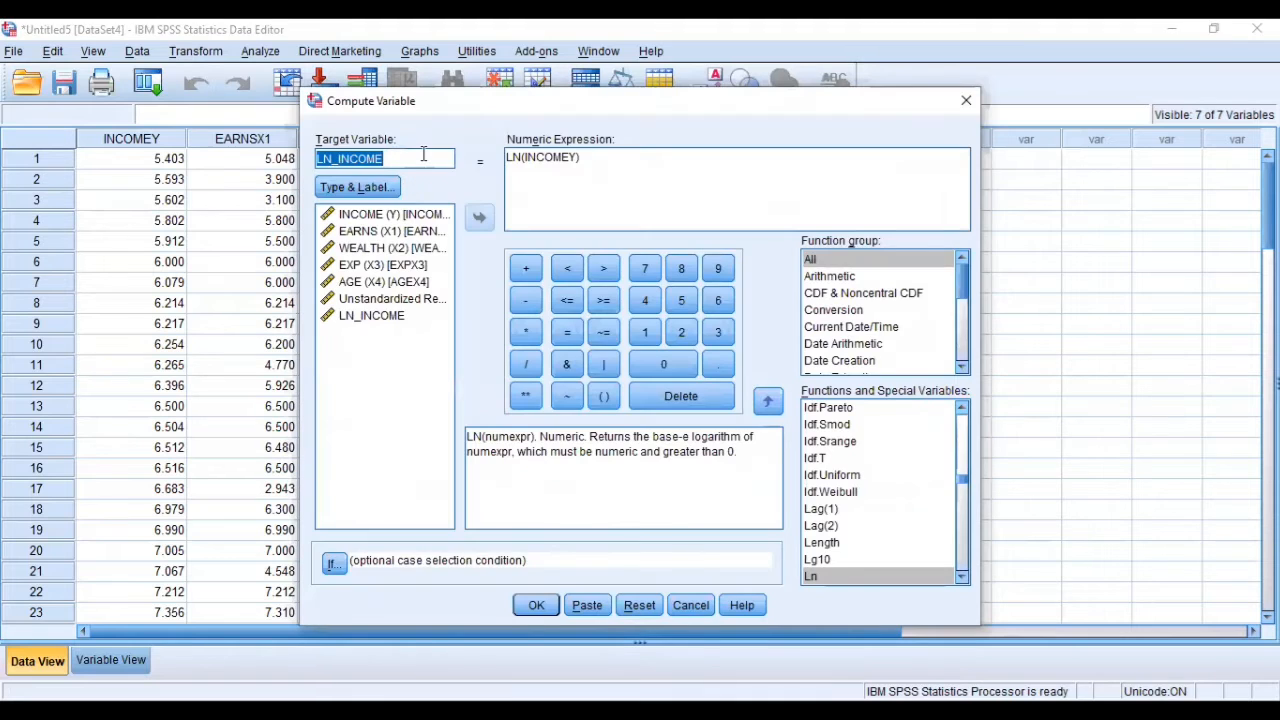
{"action": "left_click", "coordinate": [423, 155]}
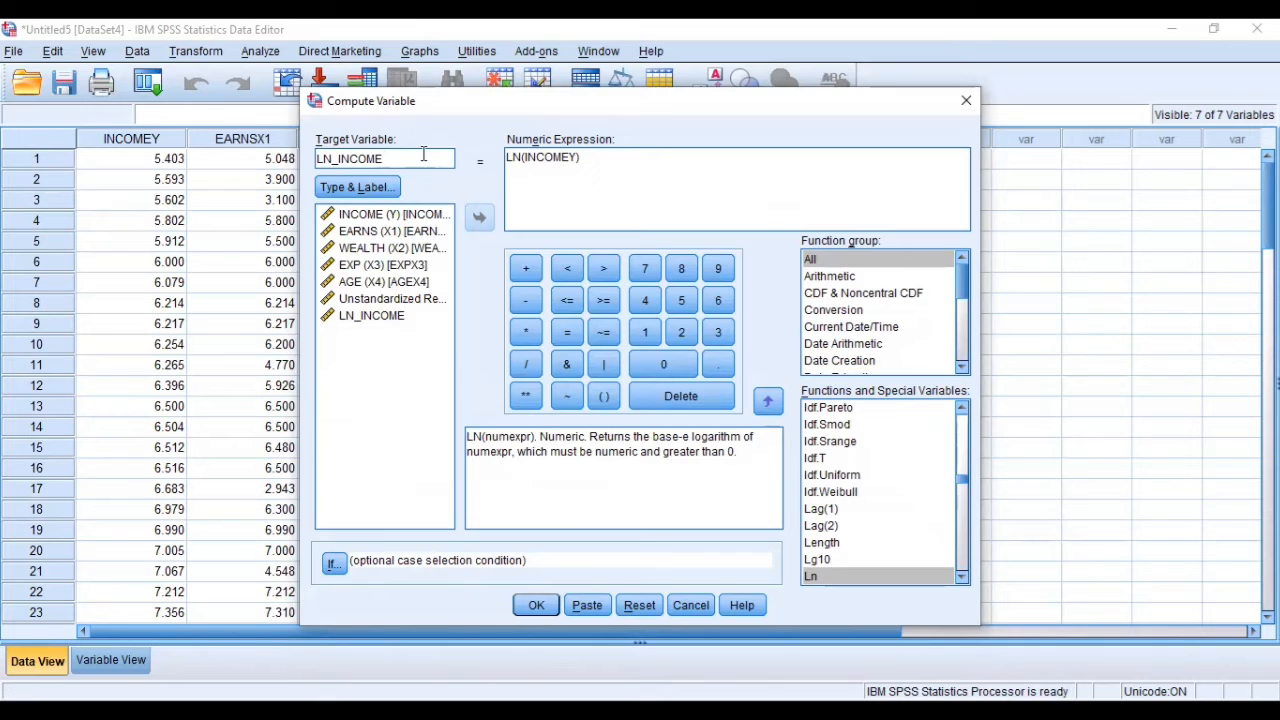
{"action": "key", "text": "BackSpace"}
{"action": "key", "text": "BackSpace"}
{"action": "key", "text": "BackSpace"}
{"action": "key", "text": "BackSpace"}
{"action": "key", "text": "BackSpace"}
{"action": "key", "text": "BackSpace"}
{"action": "type", "text": "EARNS"}
Replace the argument of the LN expression with EARNS (X1) and compute the variable
{"action": "left_click", "coordinate": [574, 161]}
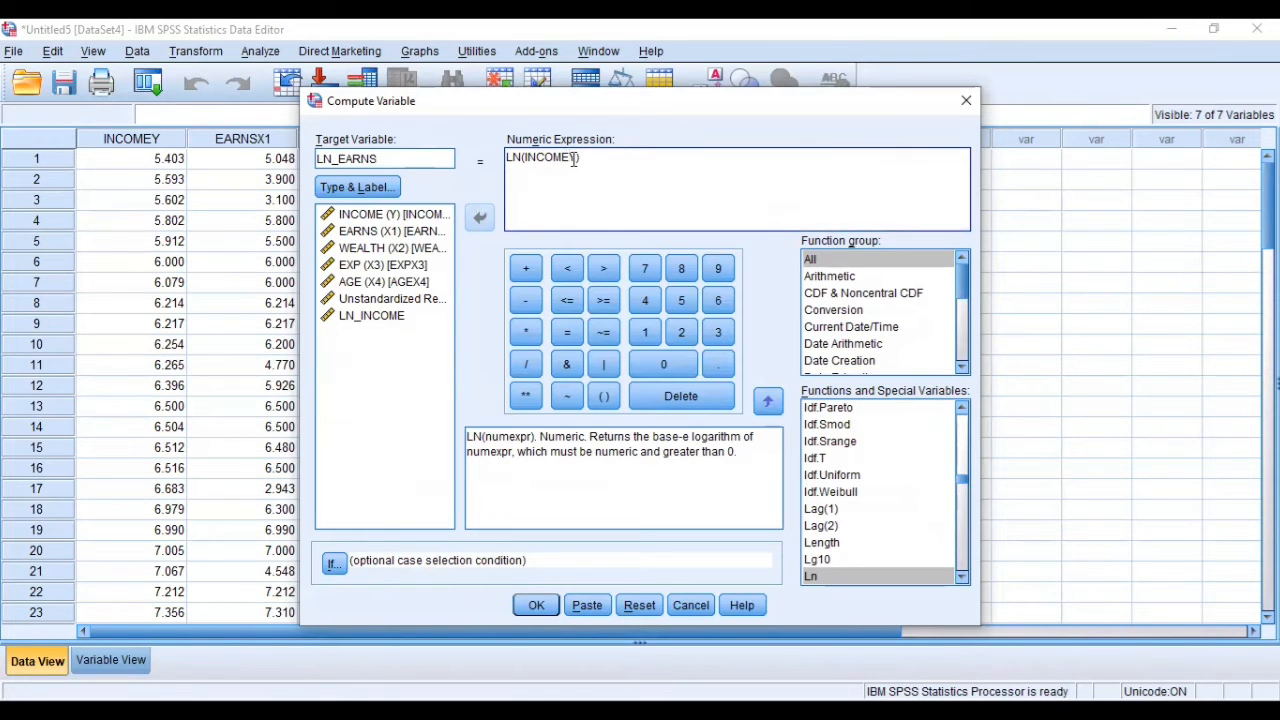
{"action": "key", "text": "BackSpace"}
{"action": "key", "text": "BackSpace"}
{"action": "key", "text": "BackSpace"}
{"action": "key", "text": "BackSpace"}
{"action": "key", "text": "BackSpace"}
{"action": "key", "text": "BackSpace"}
{"action": "left_click", "coordinate": [416, 231]}
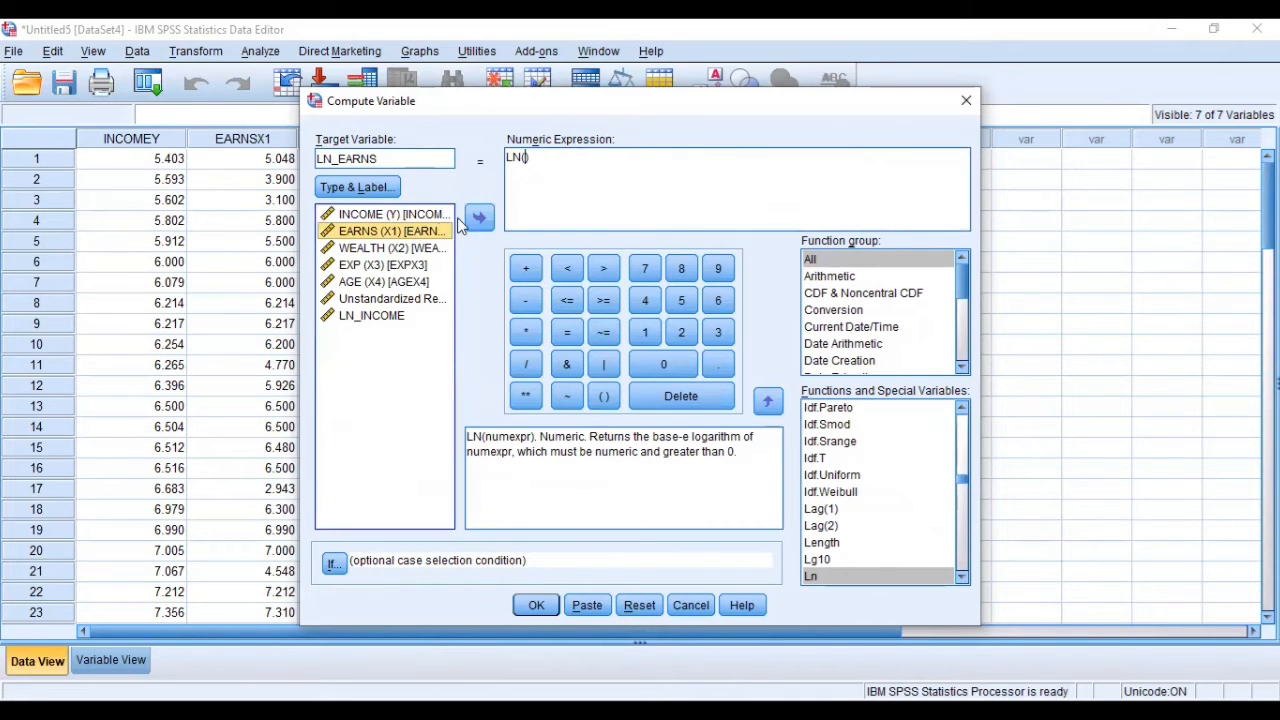
{"action": "left_click", "coordinate": [479, 217]}
{"action": "left_click", "coordinate": [540, 609]}
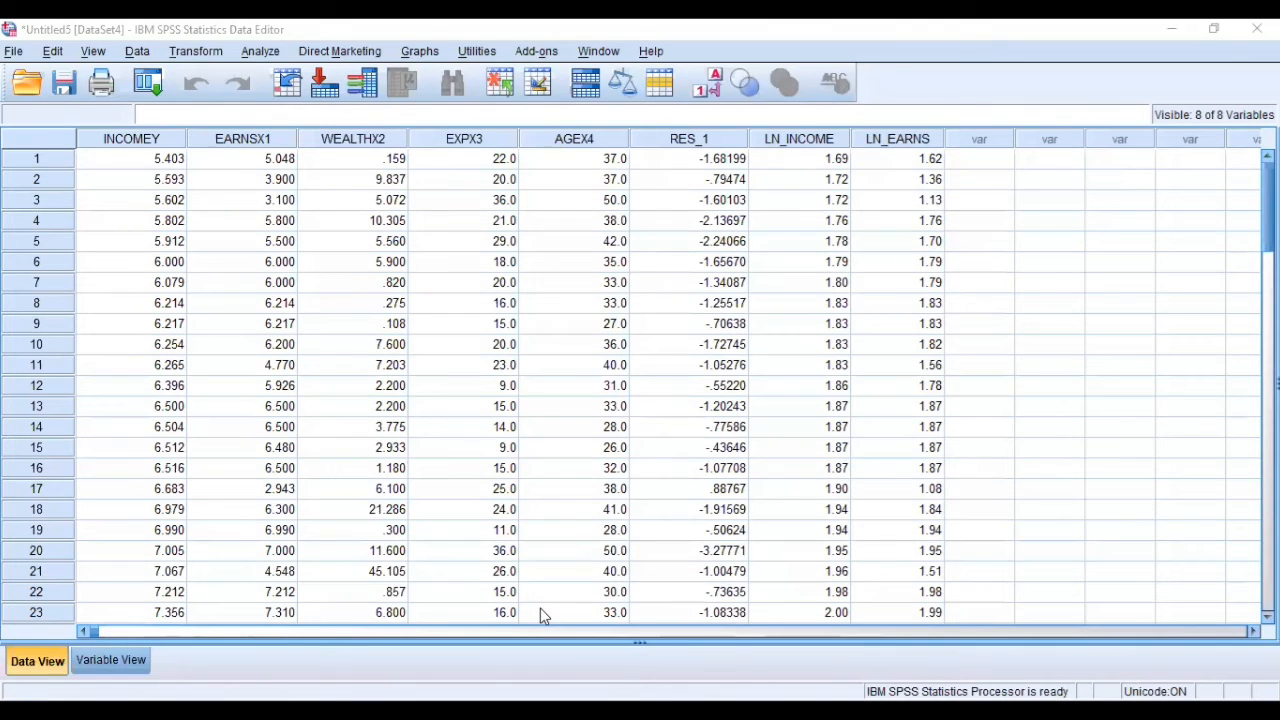
Start another Compute Variable transformation and change the target variable name to SQRT_WEALTH
{"action": "left_click", "coordinate": [192, 57]}
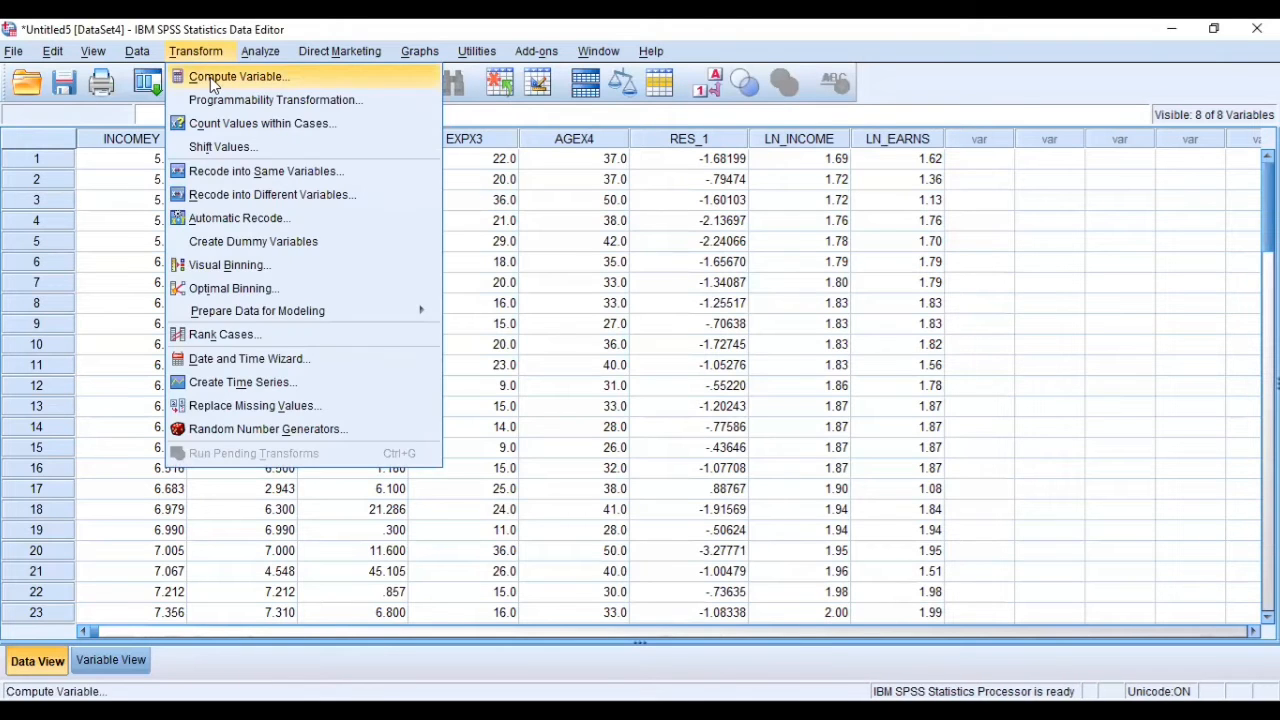
{"action": "left_click", "coordinate": [210, 77]}
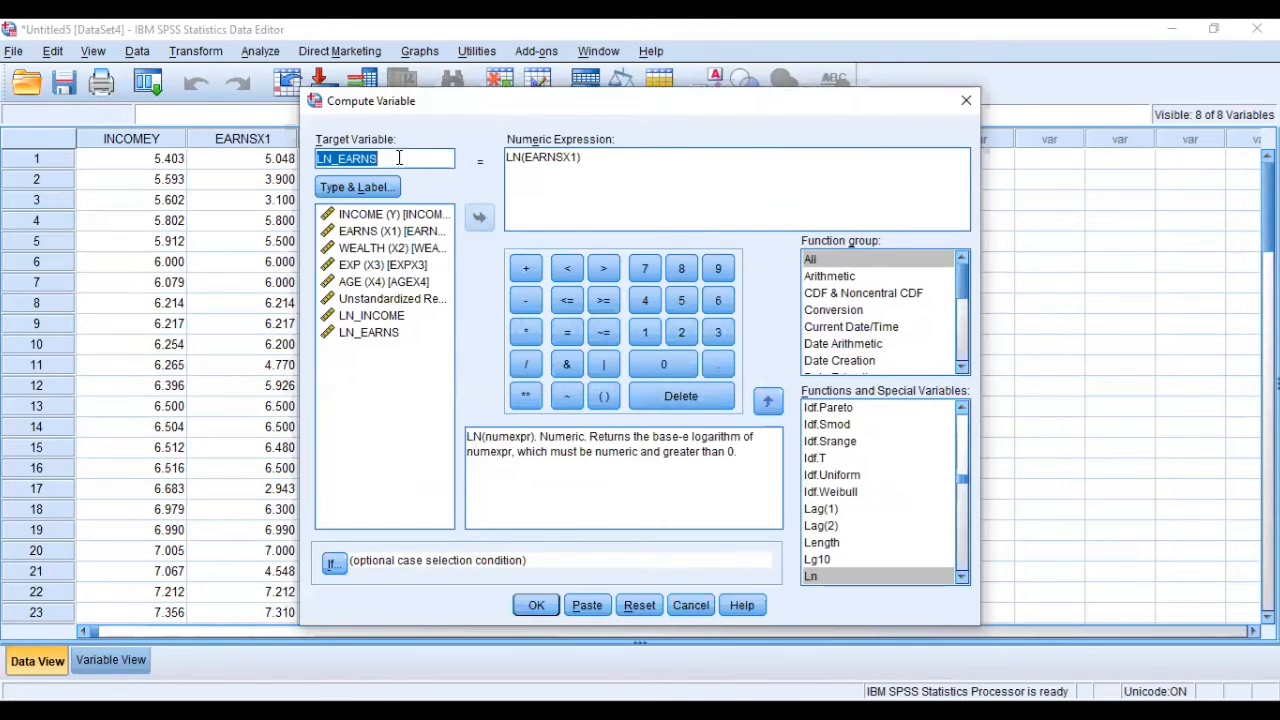
{"action": "left_click", "coordinate": [399, 158]}
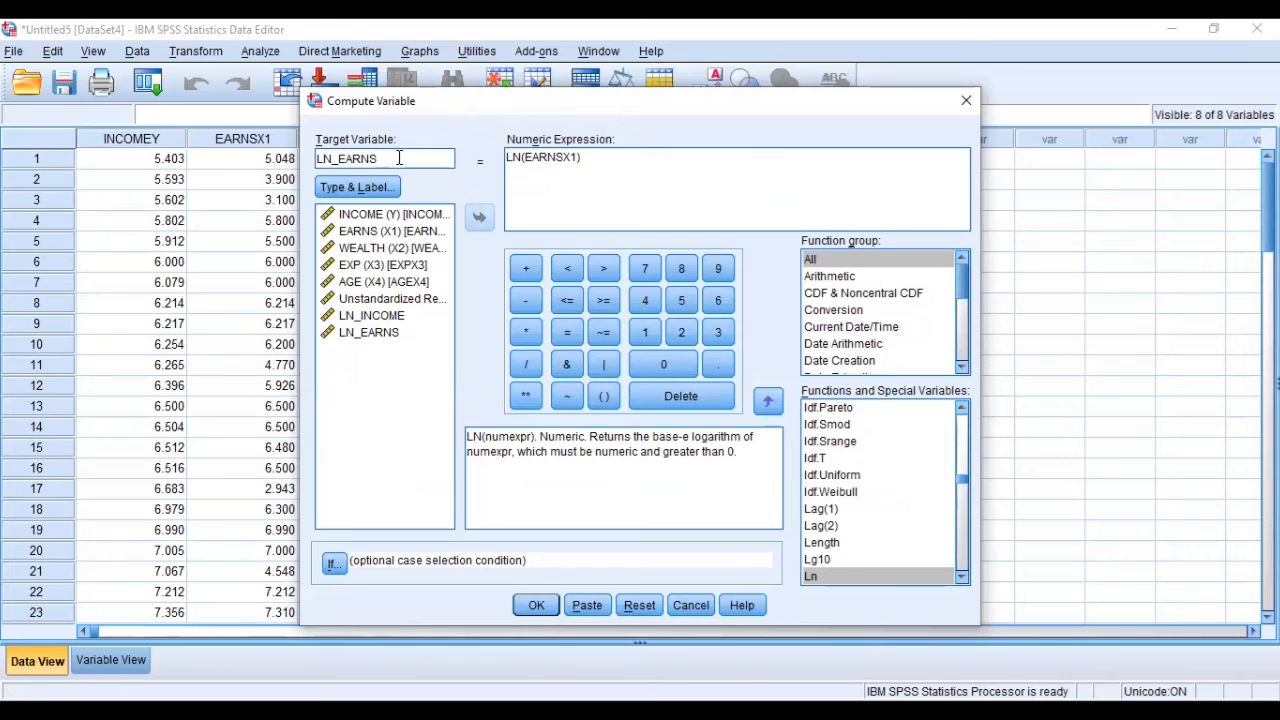
{"action": "key", "text": "BackSpace"}
{"action": "key", "text": "BackSpace"}
{"action": "key", "text": "BackSpace"}
{"action": "key", "text": "BackSpace"}
{"action": "key", "text": "BackSpace"}
{"action": "key", "text": "BackSpace"}
{"action": "key", "text": "BackSpace"}
{"action": "key", "text": "BackSpace"}
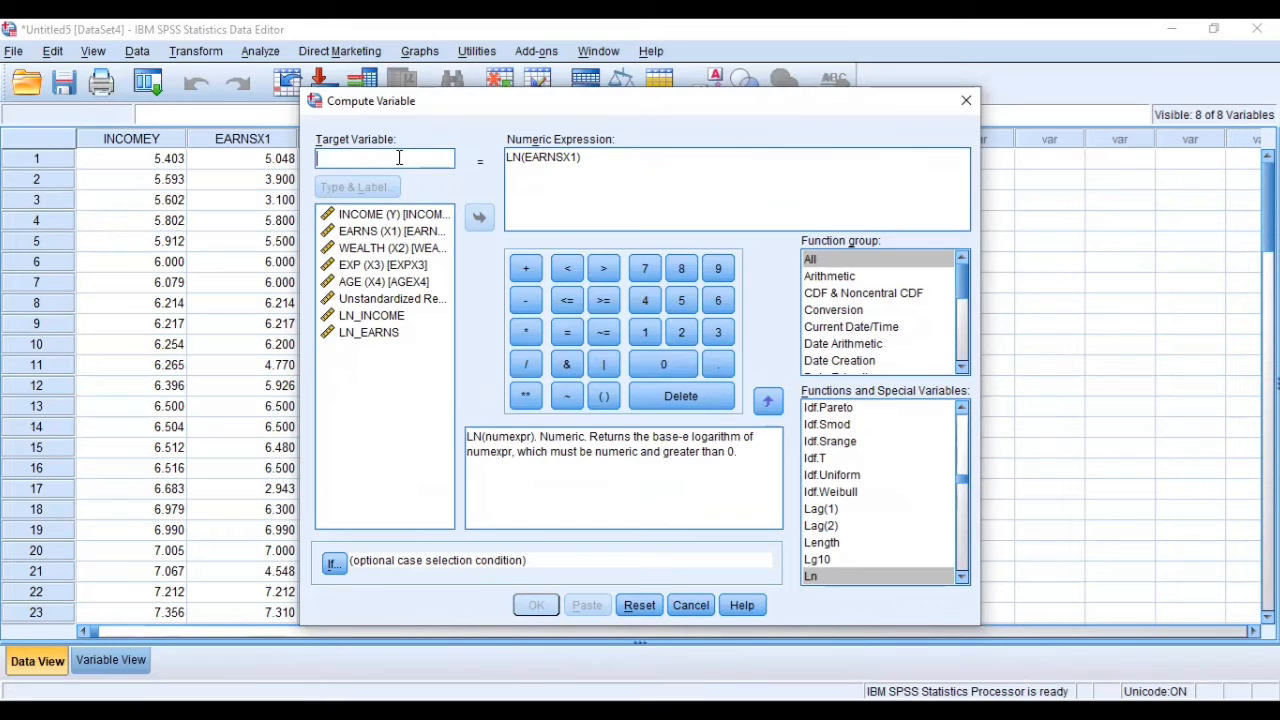
{"action": "type", "text": "S"}
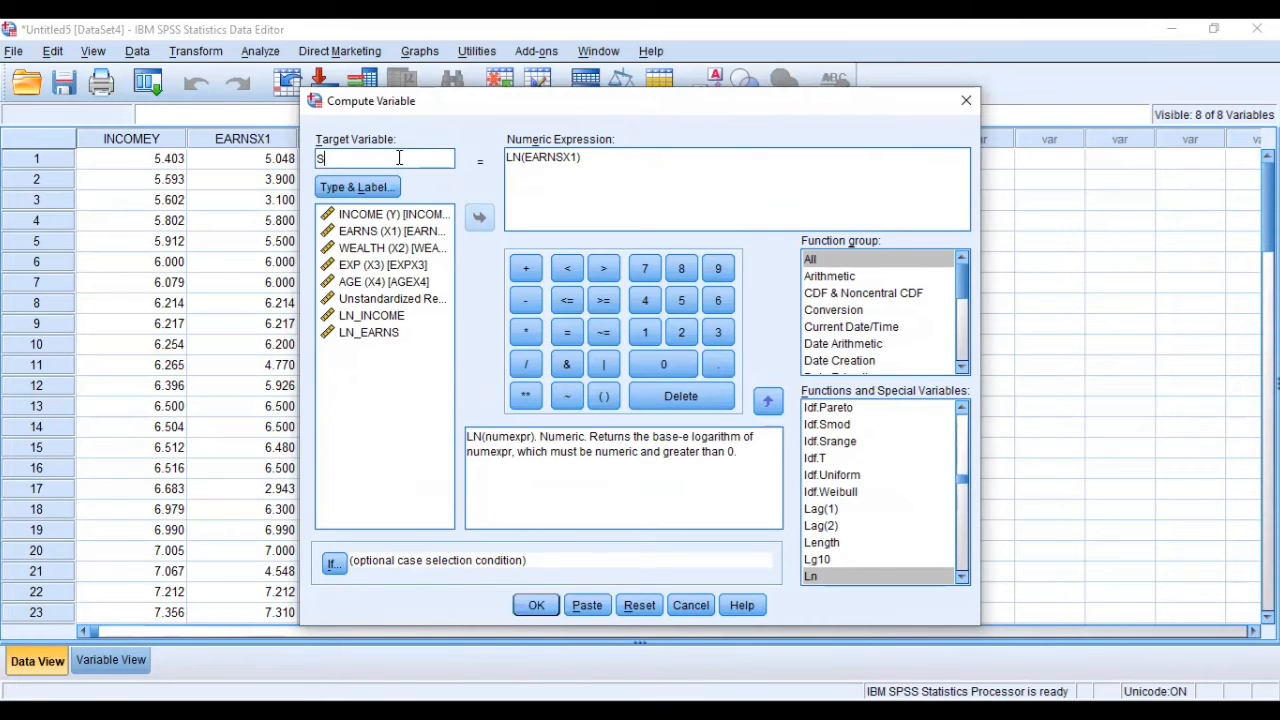
{"action": "type", "text": "QRT_WEALTH"}
Clear the LN(EARNSX1) formula from the numeric expression
{"action": "left_click", "coordinate": [585, 167]}
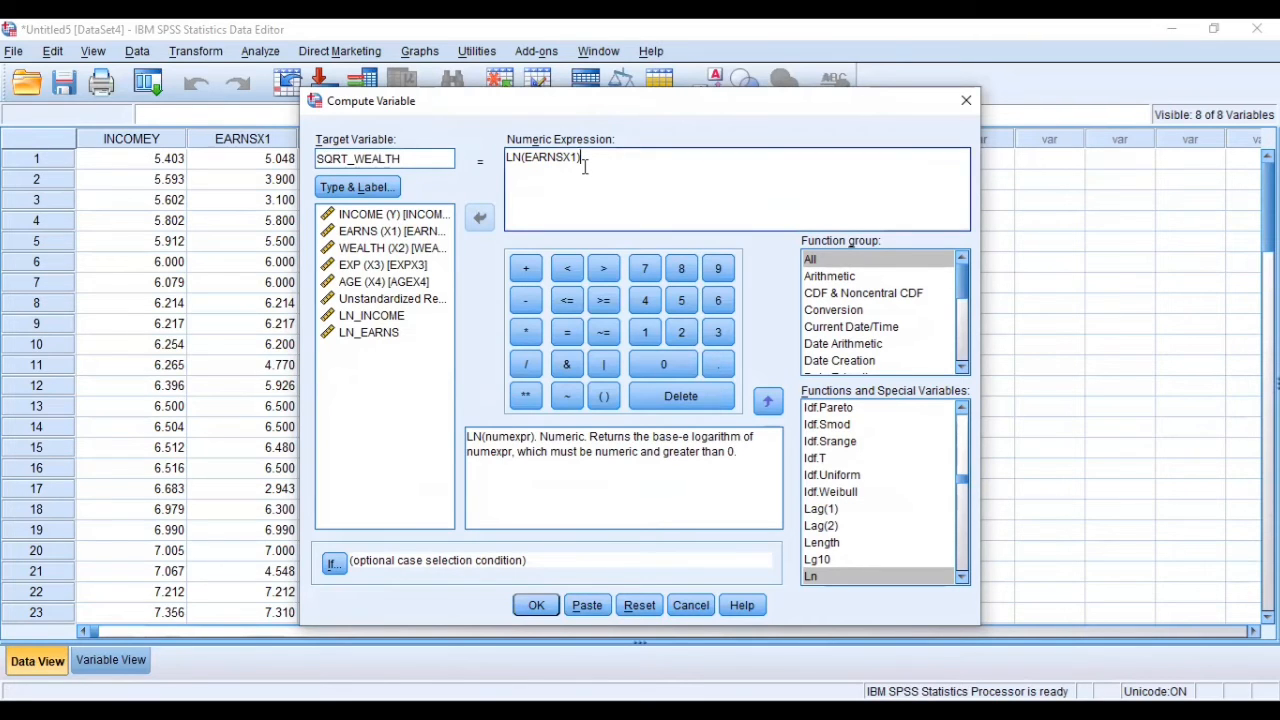
{"action": "key", "text": "BackSpace"}
{"action": "key", "text": "BackSpace"}
{"action": "key", "text": "BackSpace"}
{"action": "key", "text": "BackSpace"}
{"action": "key", "text": "BackSpace"}
{"action": "key", "text": "BackSpace"}
{"action": "key", "text": "BackSpace"}
{"action": "key", "text": "BackSpace"}
{"action": "key", "text": "BackSpace"}
{"action": "key", "text": "BackSpace"}
{"action": "key", "text": "BackSpace"}
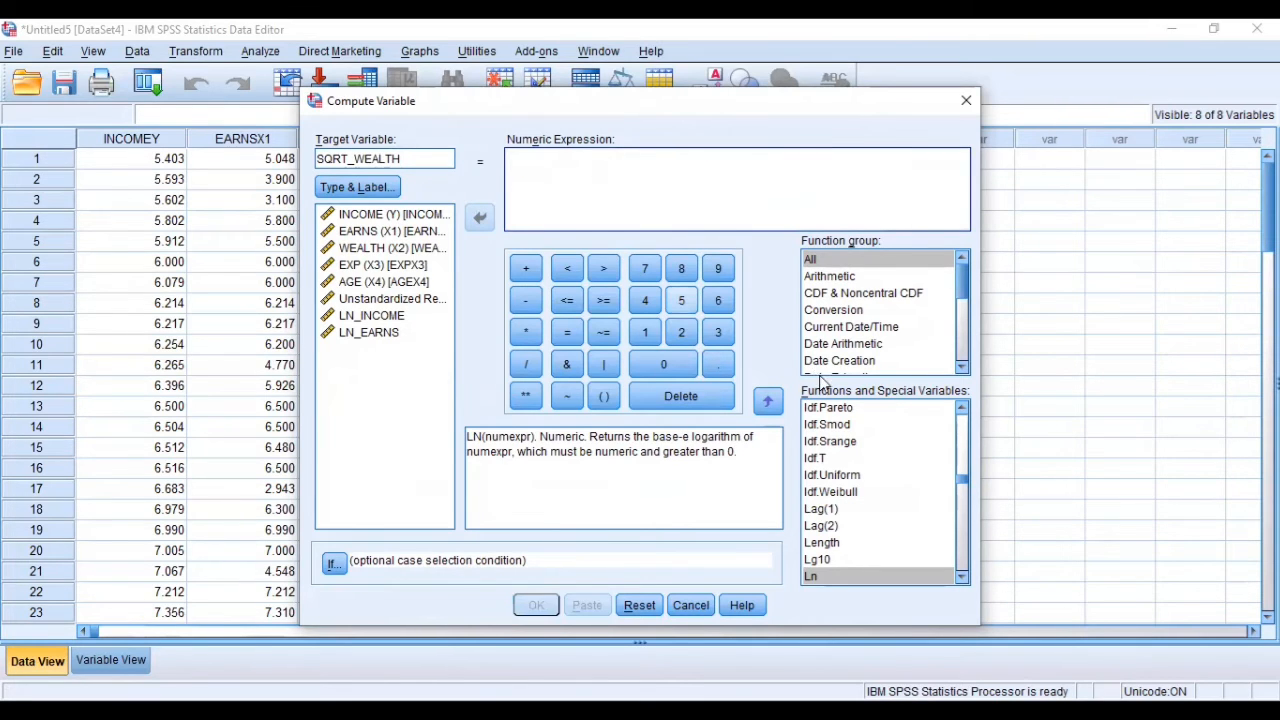
Find the Sqrt function among all functions and insert it into the numeric expression
{"action": "scroll", "coordinate": [958, 582], "scroll_direction": "down", "scroll_amount": 4}
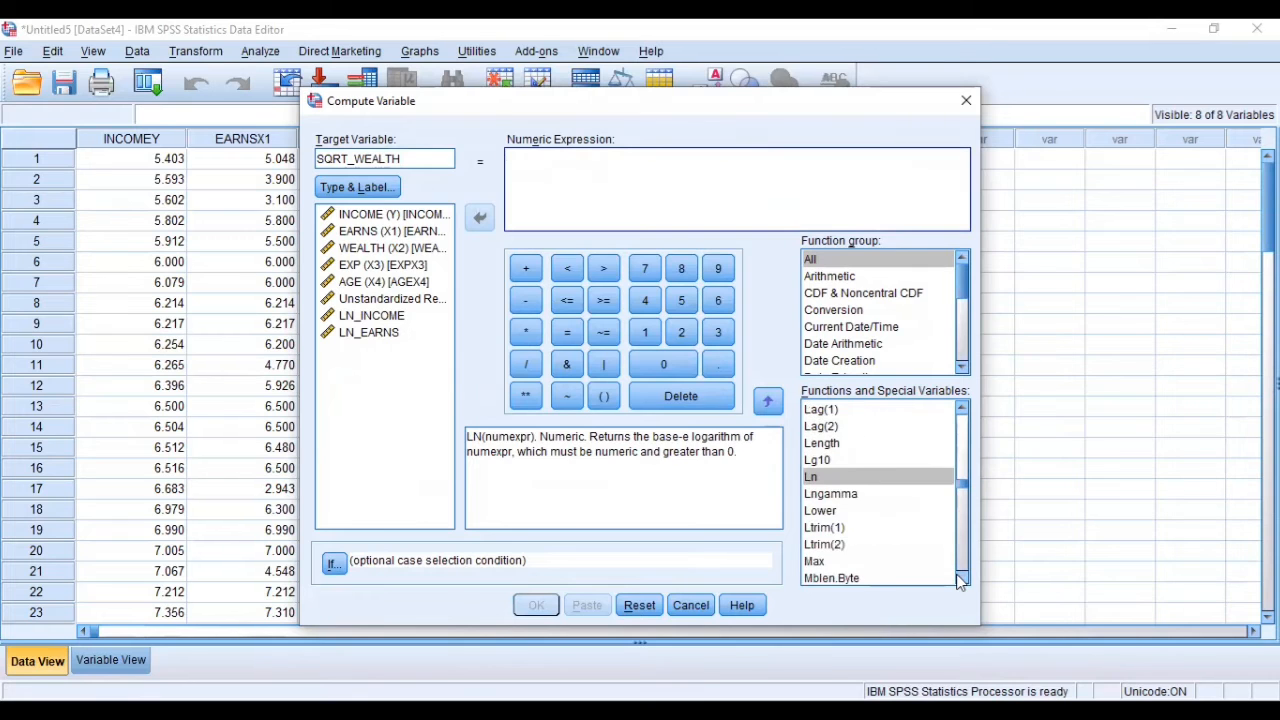
{"action": "scroll", "coordinate": [958, 582], "scroll_direction": "down", "scroll_amount": 5}
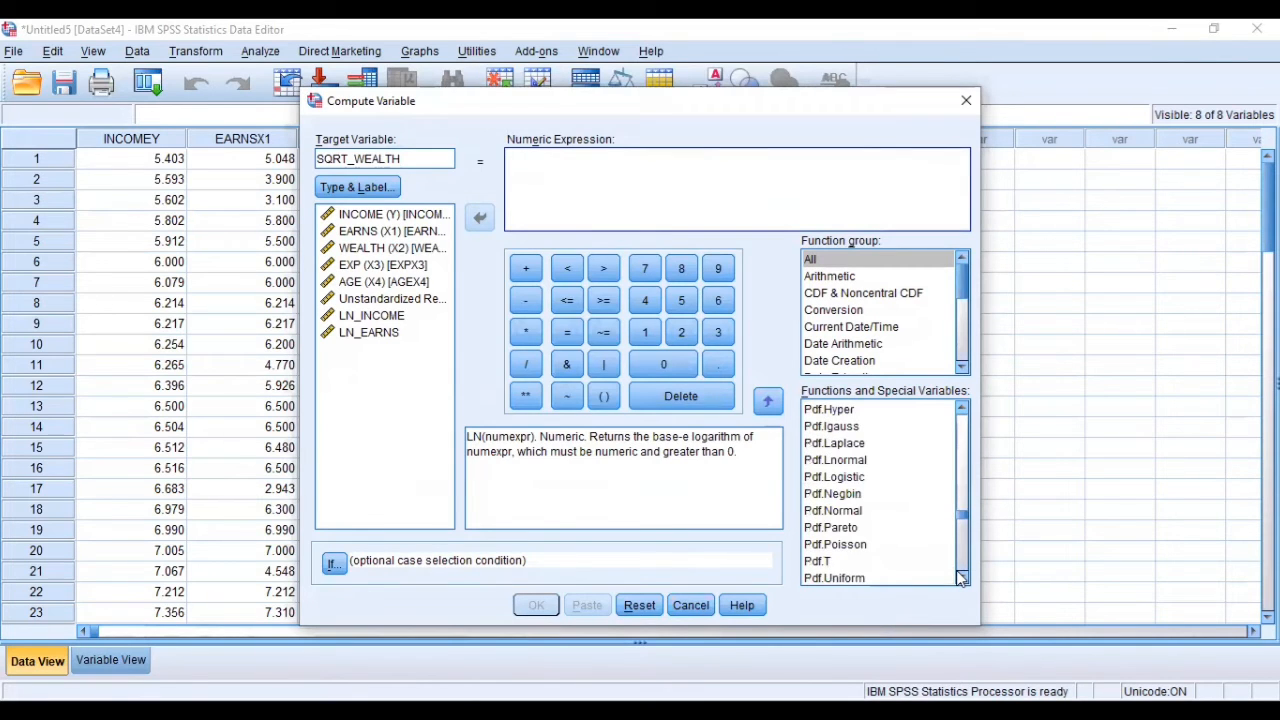
{"action": "scroll", "coordinate": [958, 578], "scroll_direction": "down", "scroll_amount": 5}
{"action": "scroll", "coordinate": [963, 420], "scroll_direction": "up", "scroll_amount": 3}
{"action": "scroll", "coordinate": [963, 420], "scroll_direction": "up", "scroll_amount": 7}
{"action": "scroll", "coordinate": [968, 578], "scroll_direction": "down", "scroll_amount": 1}
{"action": "scroll", "coordinate": [968, 585], "scroll_direction": "down", "scroll_amount": 7}
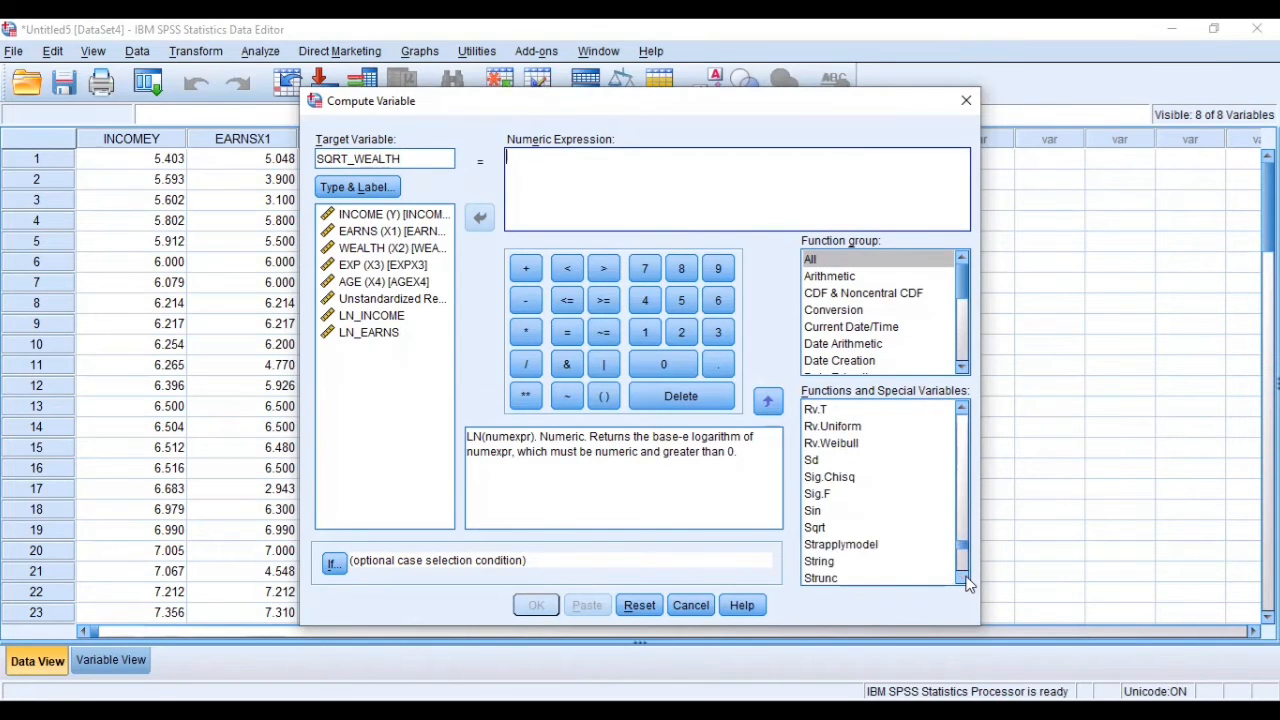
{"action": "left_click", "coordinate": [893, 527]}
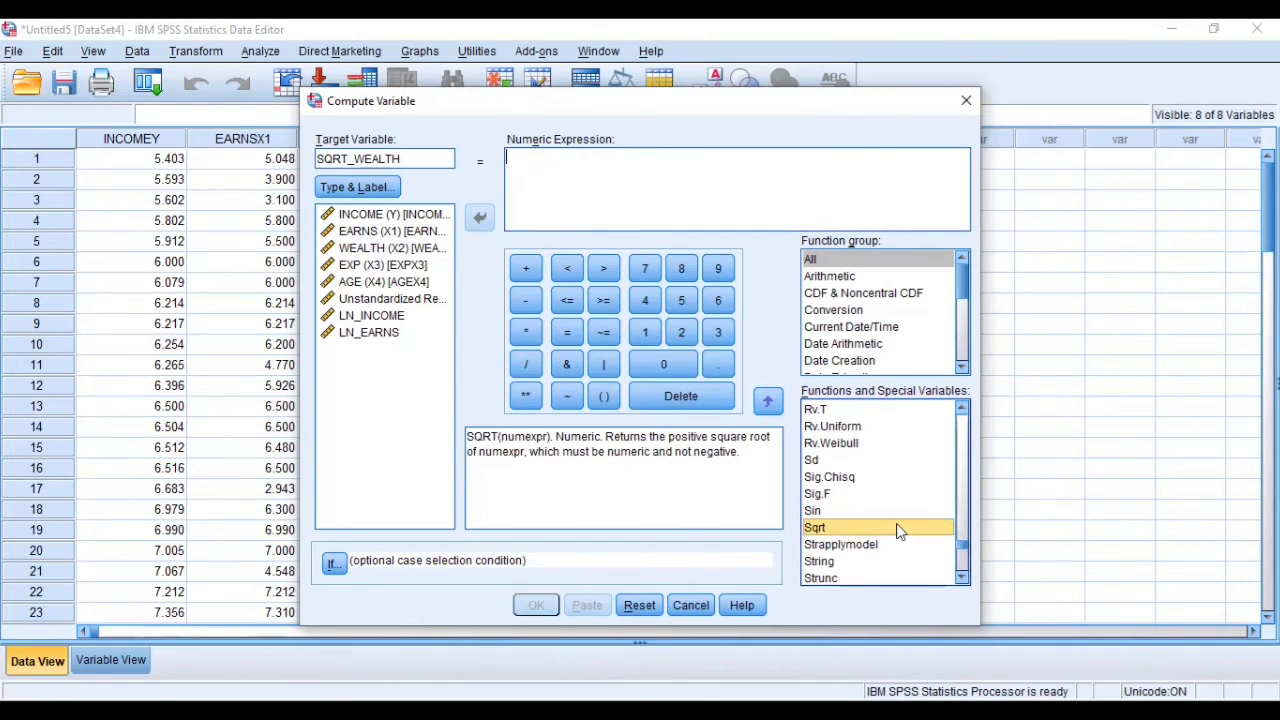
{"action": "left_click", "coordinate": [768, 402]}
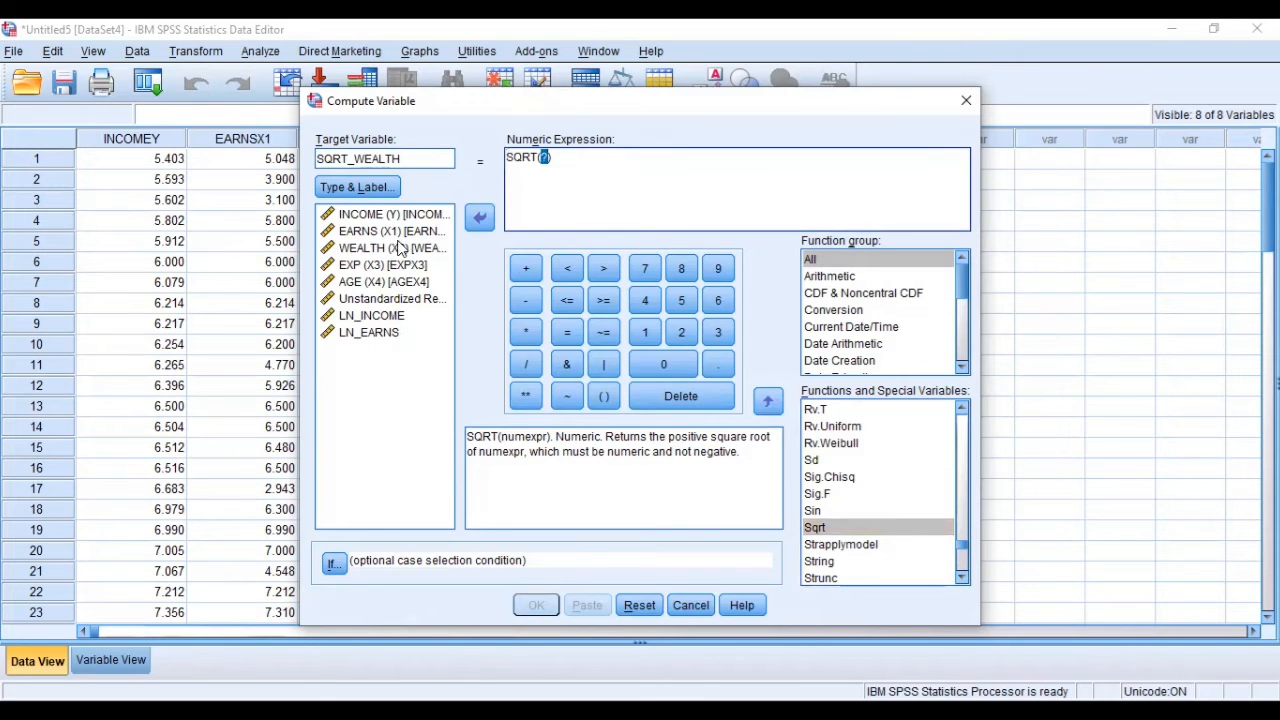
Use WEALTH (X2) as the argument, giving SQRT(WEALTHX2), and compute the variable
{"action": "left_click", "coordinate": [402, 248]}
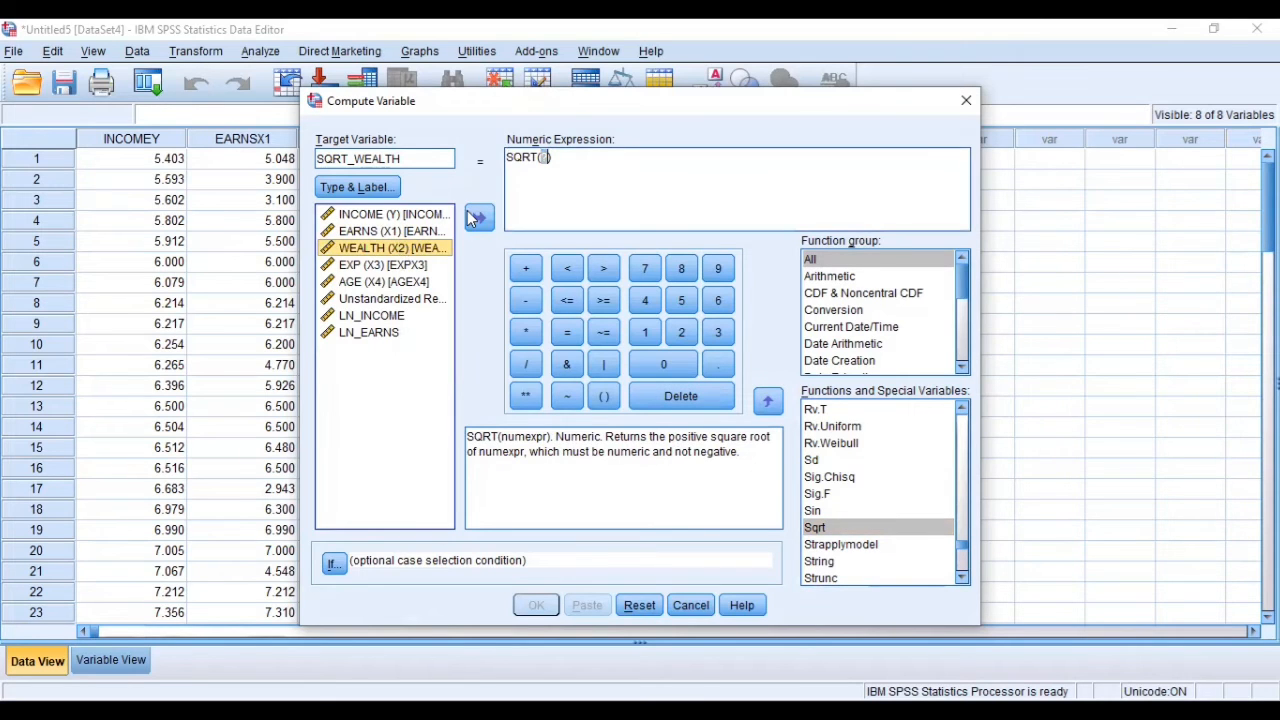
{"action": "left_click", "coordinate": [482, 218]}
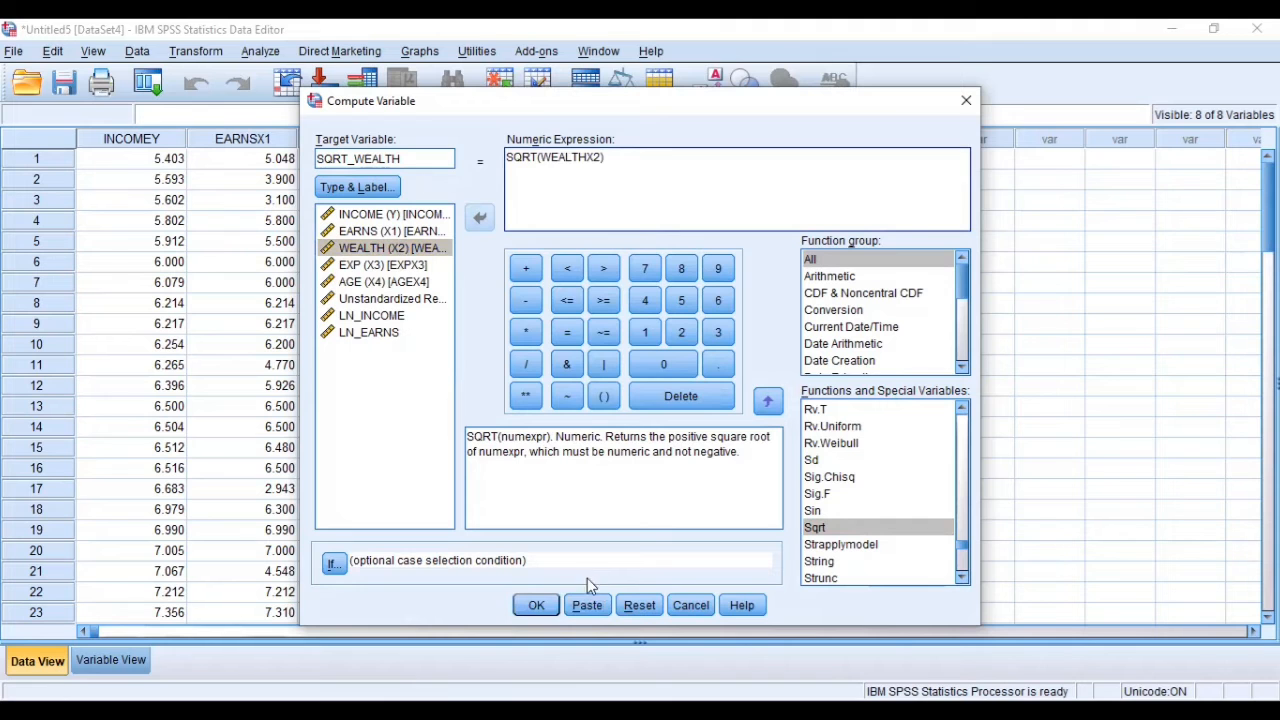
{"action": "left_click", "coordinate": [547, 606]}
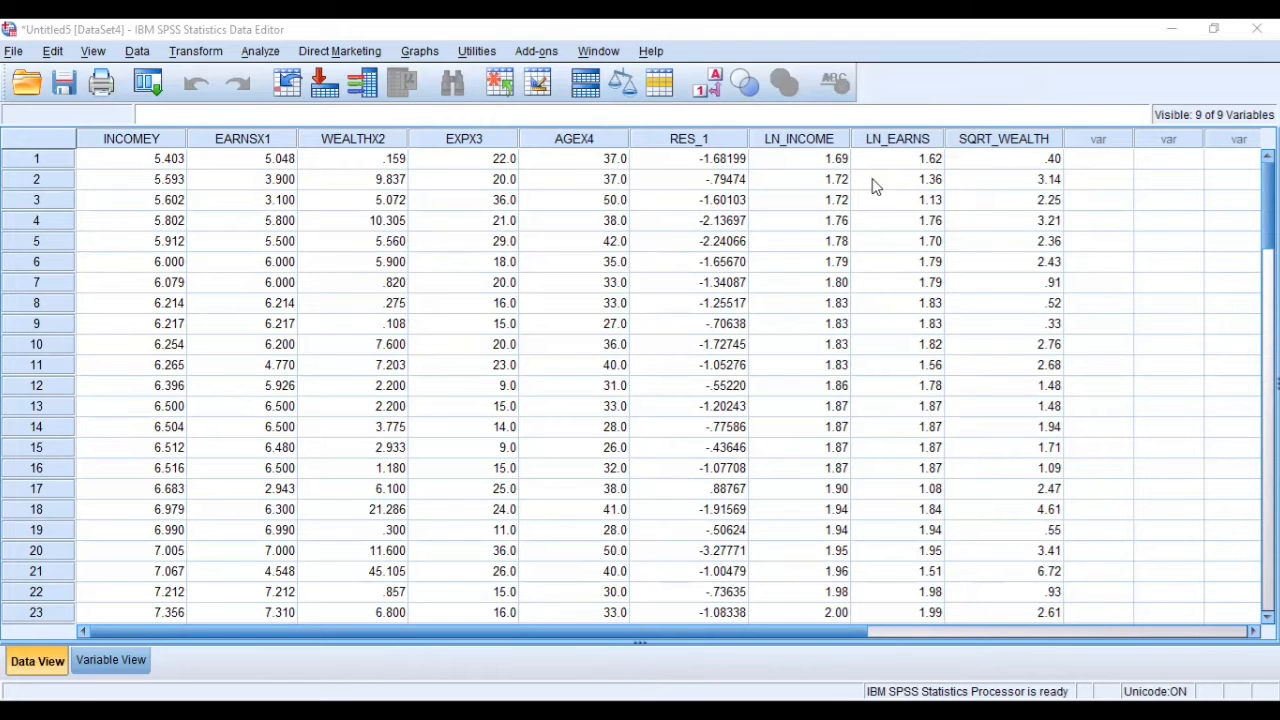
Open the legacy one-sample Kolmogorov-Smirnov test and remove all five original variables, INCOME through AGE, from the test variables
{"action": "left_click", "coordinate": [252, 52]}
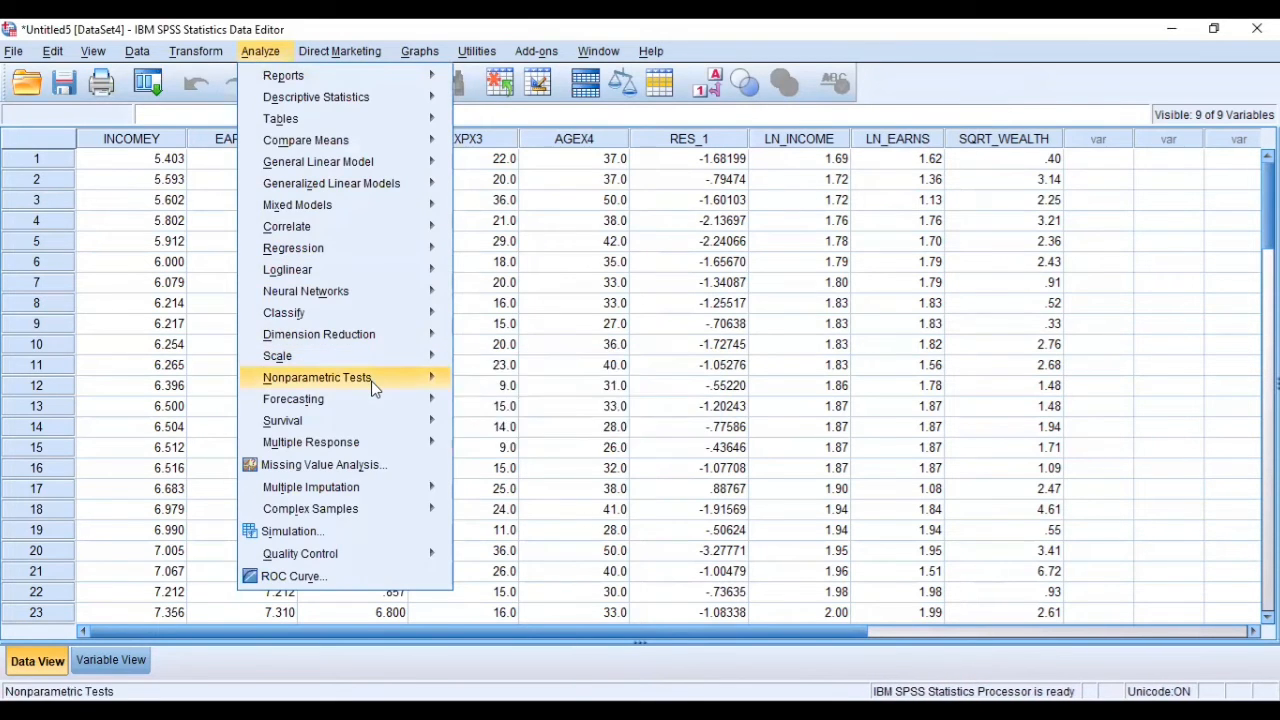
{"action": "mouse_move", "coordinate": [371, 381]}
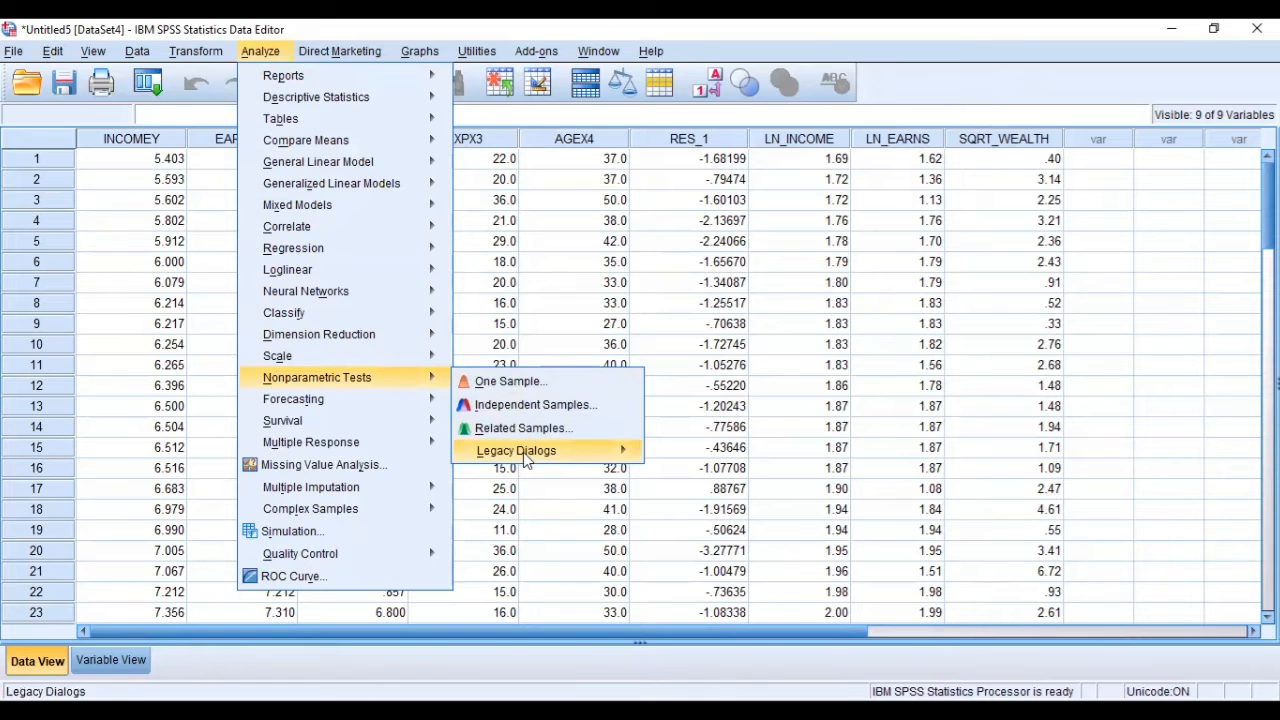
{"action": "mouse_move", "coordinate": [523, 452]}
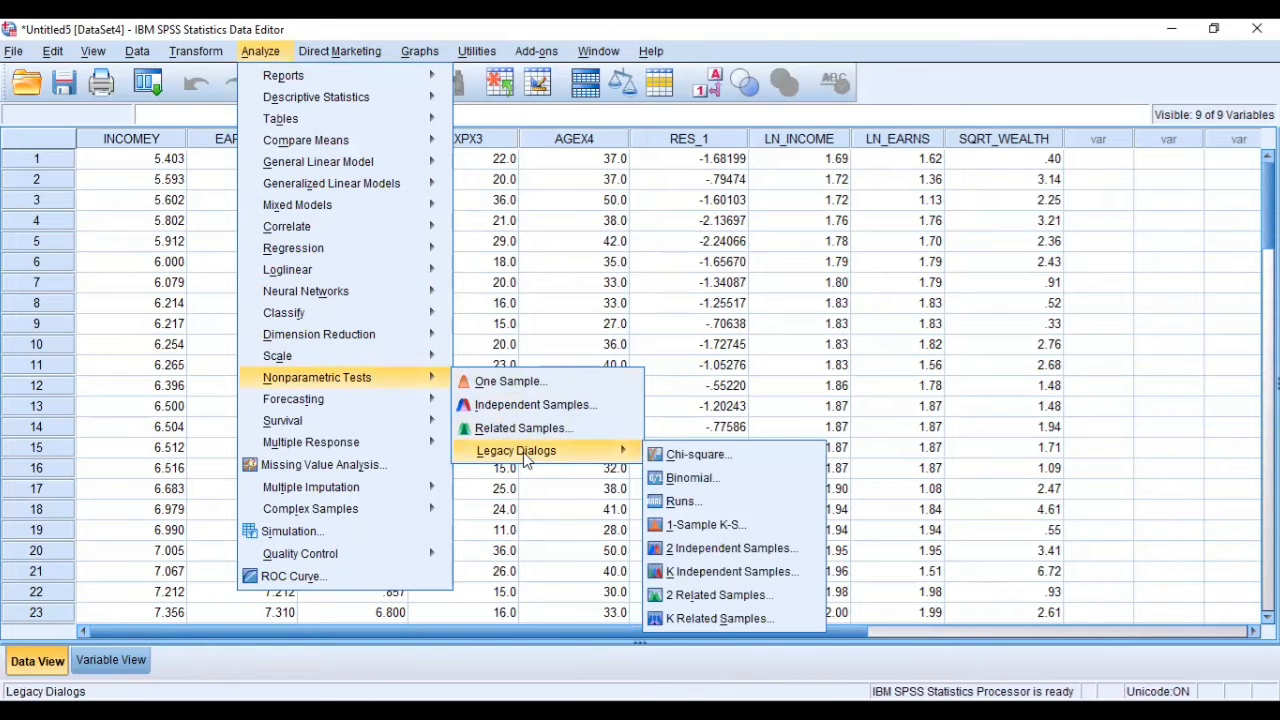
{"action": "left_click", "coordinate": [670, 538]}
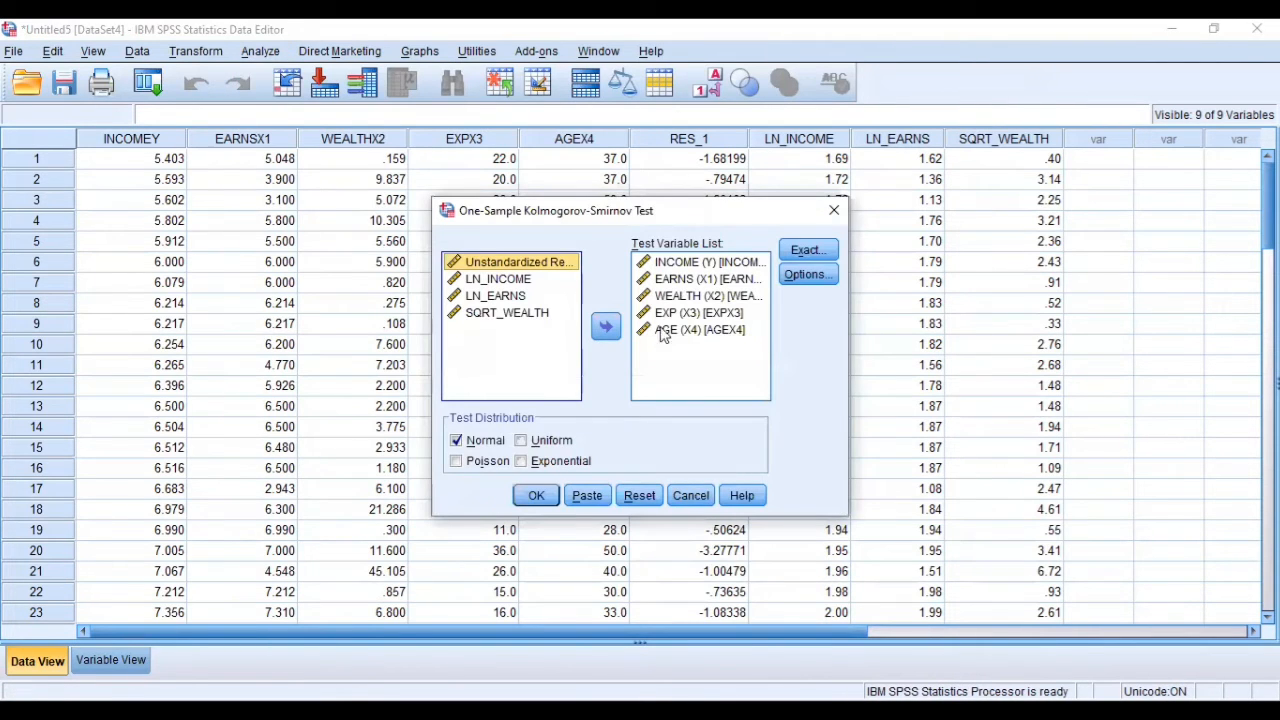
{"action": "left_click", "coordinate": [687, 265]}
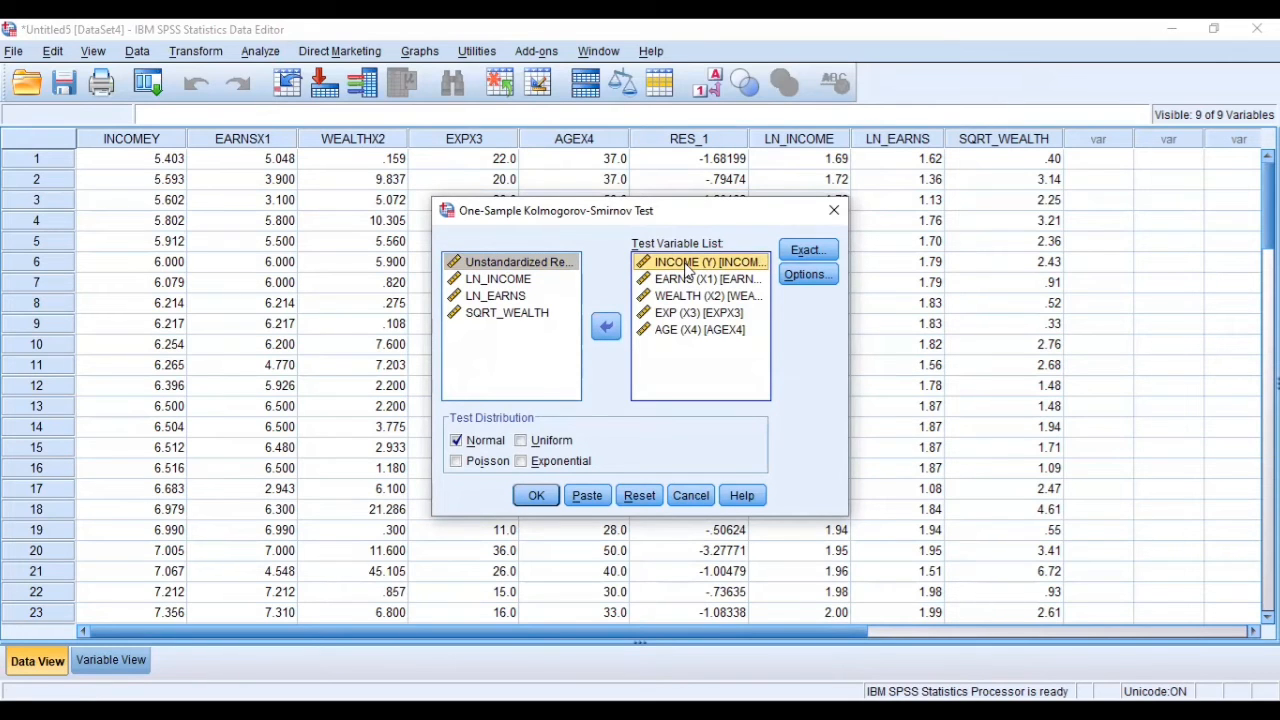
{"action": "key", "text": "shift+Down"}
{"action": "key", "text": "shift+Down"}
{"action": "key", "text": "shift+Down"}
{"action": "key", "text": "shift+Down"}
{"action": "left_click", "coordinate": [607, 327]}
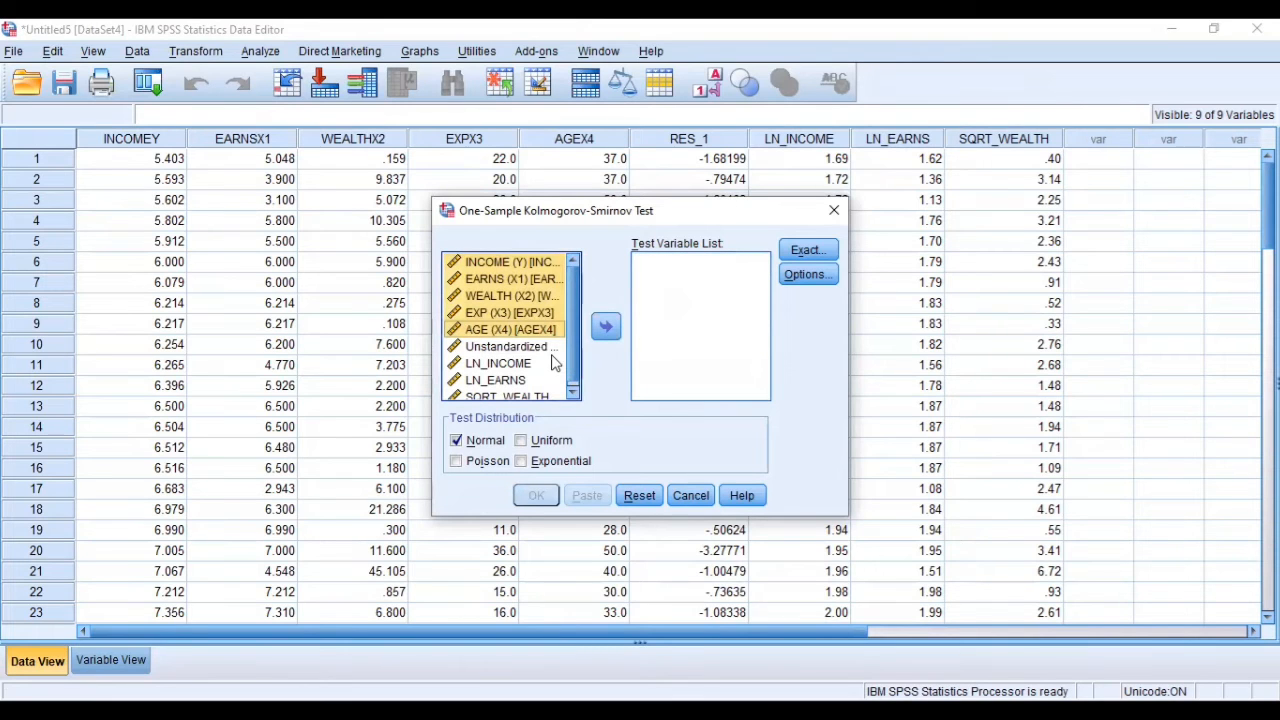
Add LN_INCOME, LN_EARNS and SQRT_WEALTH as test variables and run the Kolmogorov-Smirnov test against the normal distribution
{"action": "left_click", "coordinate": [552, 363]}
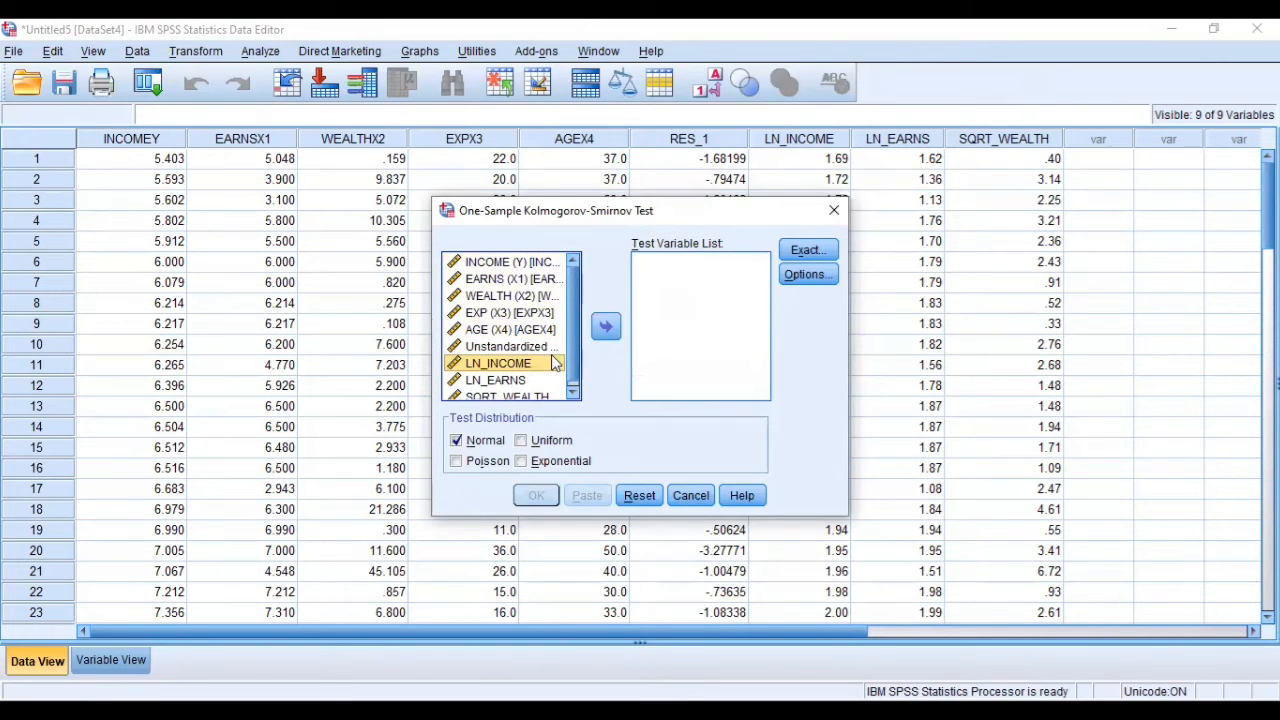
{"action": "key", "text": "Down"}
{"action": "key", "text": "Down"}
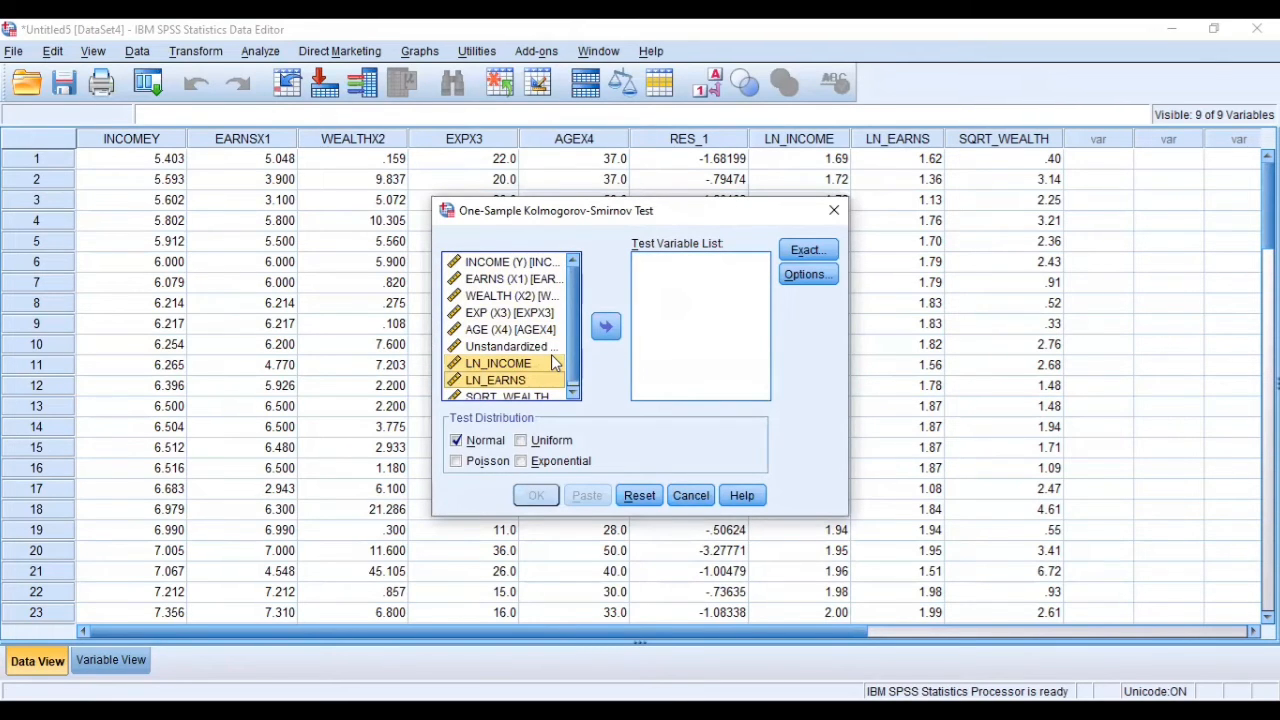
{"action": "left_click", "coordinate": [552, 363]}
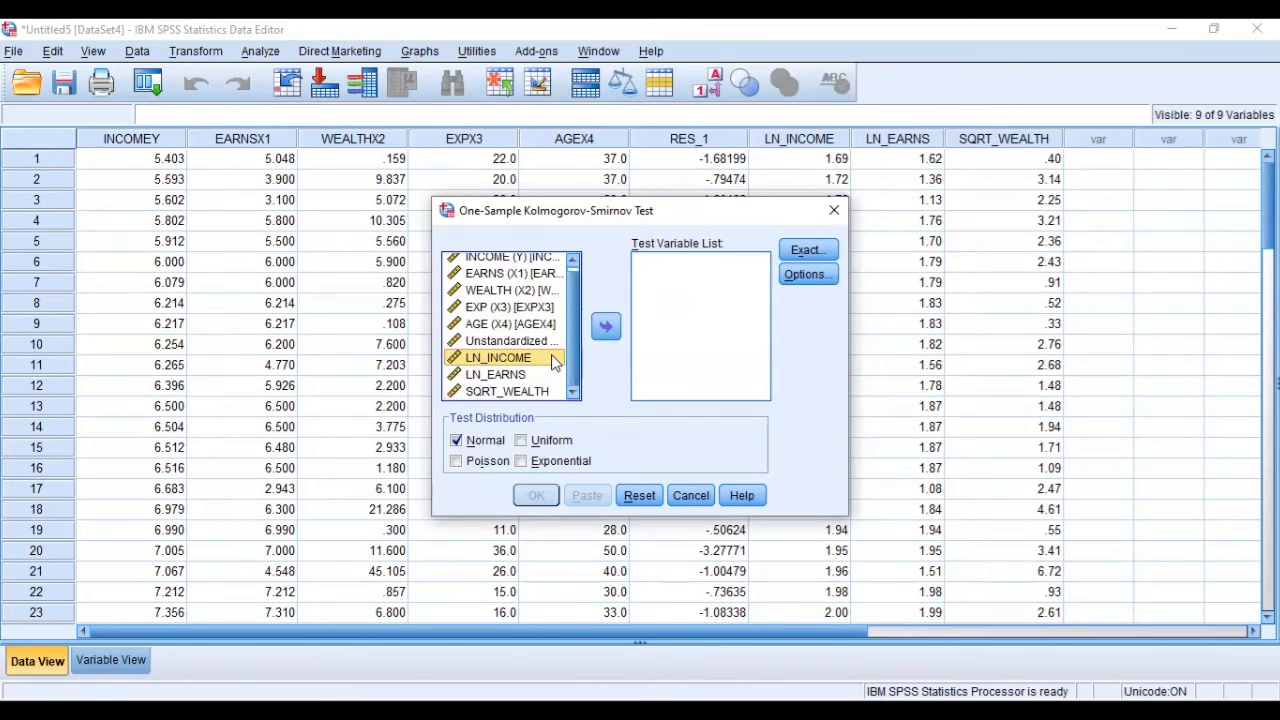
{"action": "key", "text": "shift+Down"}
{"action": "key", "text": "shift+Down"}
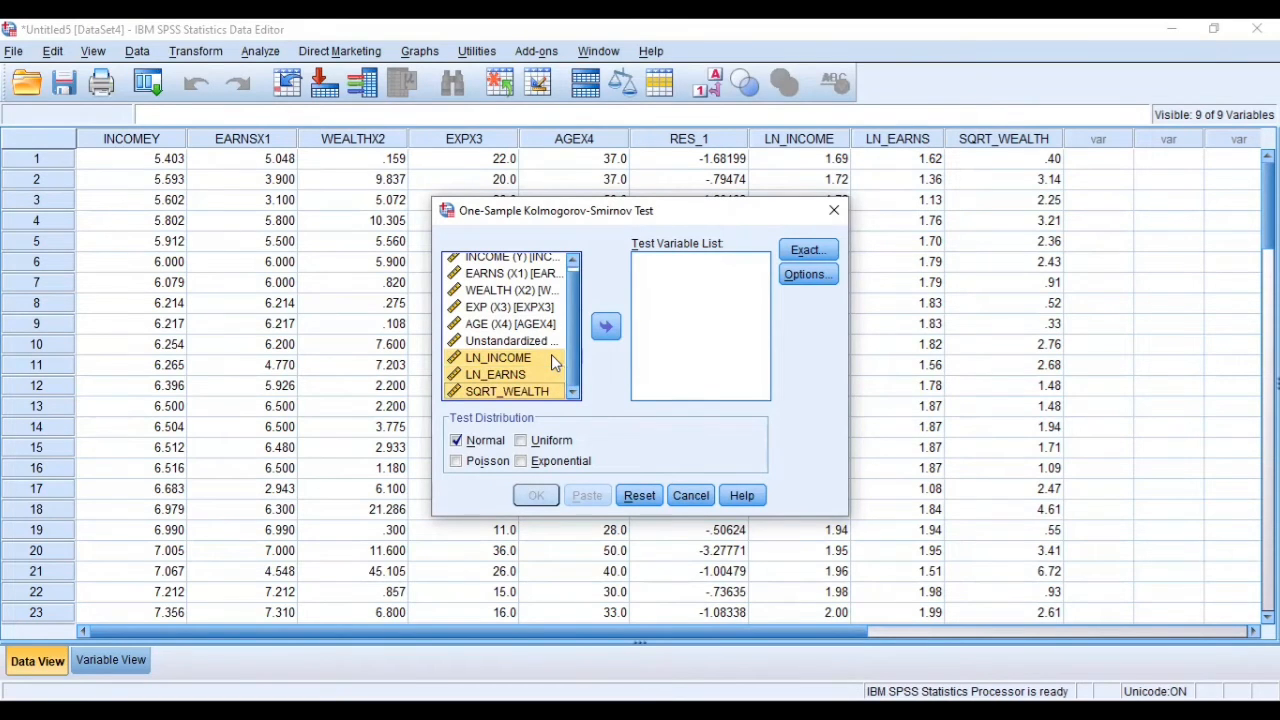
{"action": "left_click", "coordinate": [607, 327]}
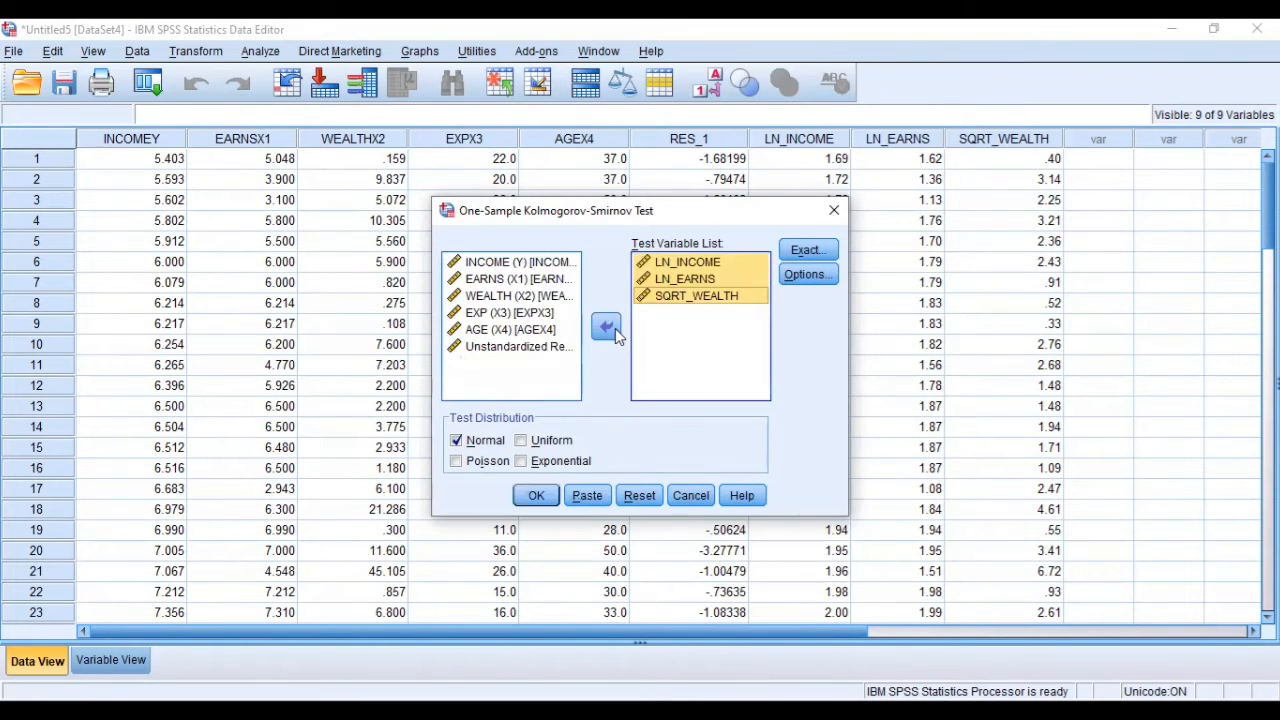
{"action": "left_click", "coordinate": [535, 500]}
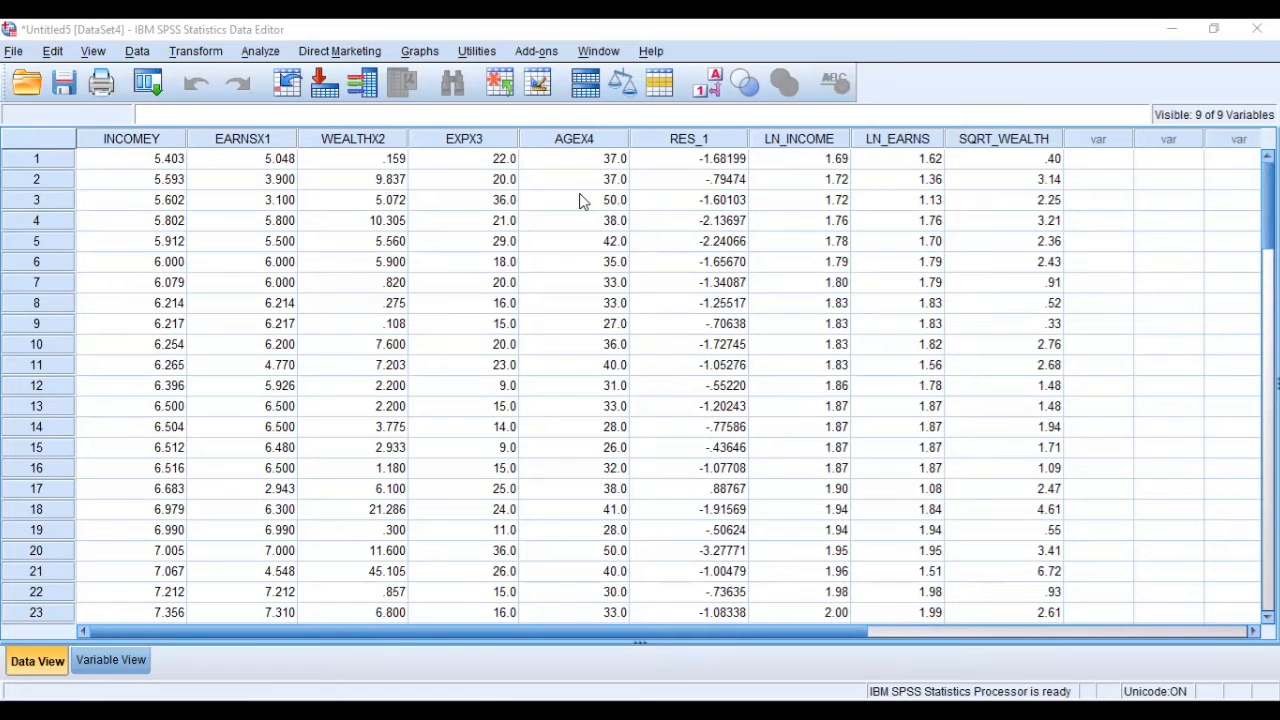
Open the linear regression setup and replace INCOME (Y) with LN_INCOME as the dependent variable
{"action": "left_click", "coordinate": [266, 54]}
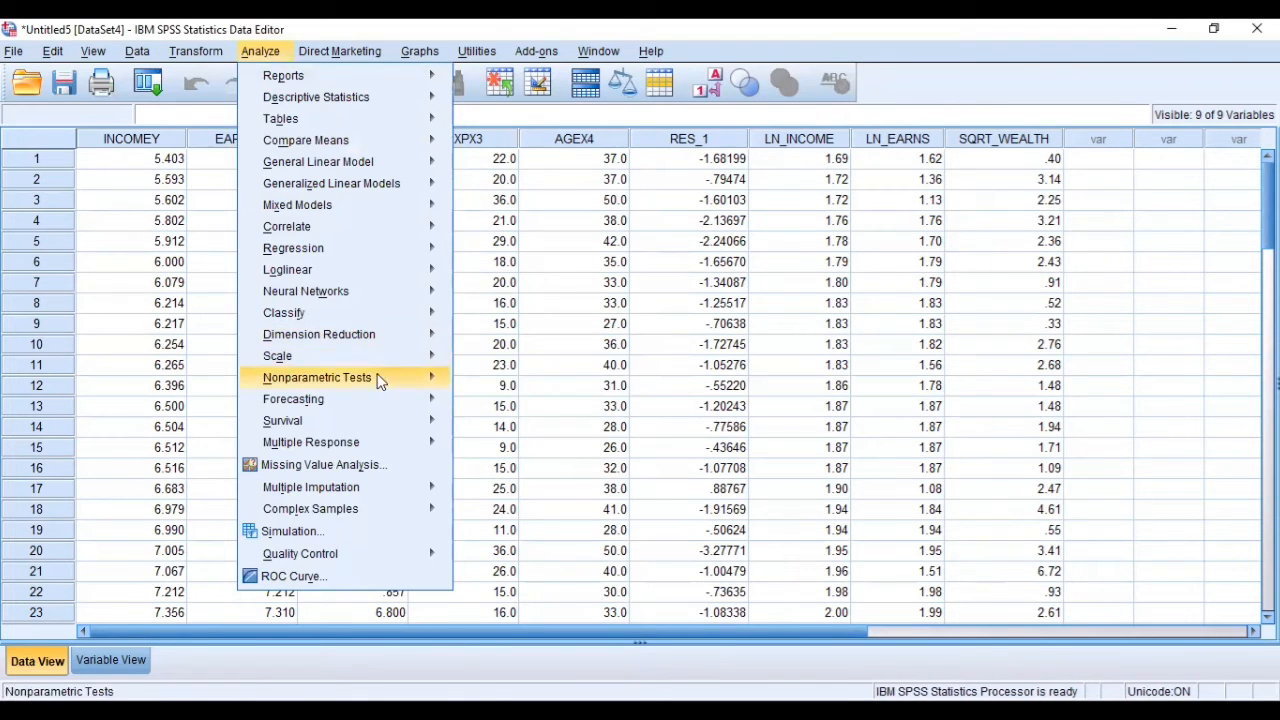
{"action": "mouse_move", "coordinate": [399, 251]}
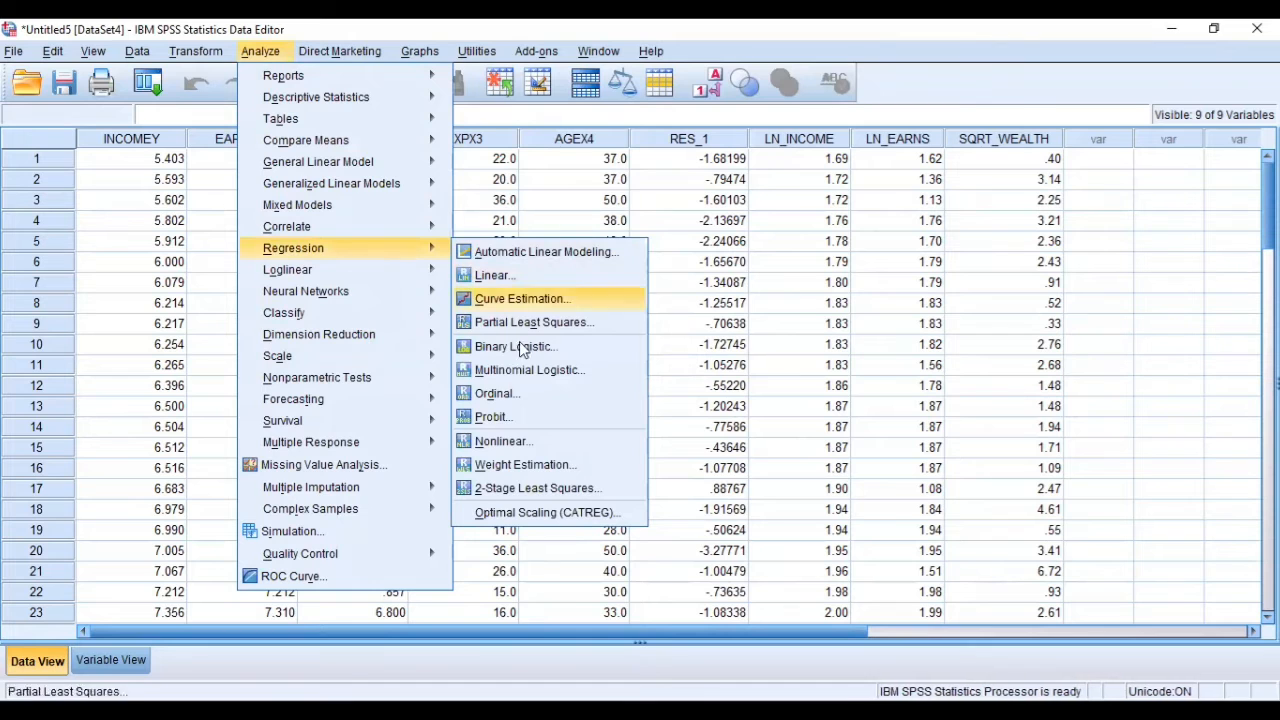
{"action": "left_click", "coordinate": [538, 276]}
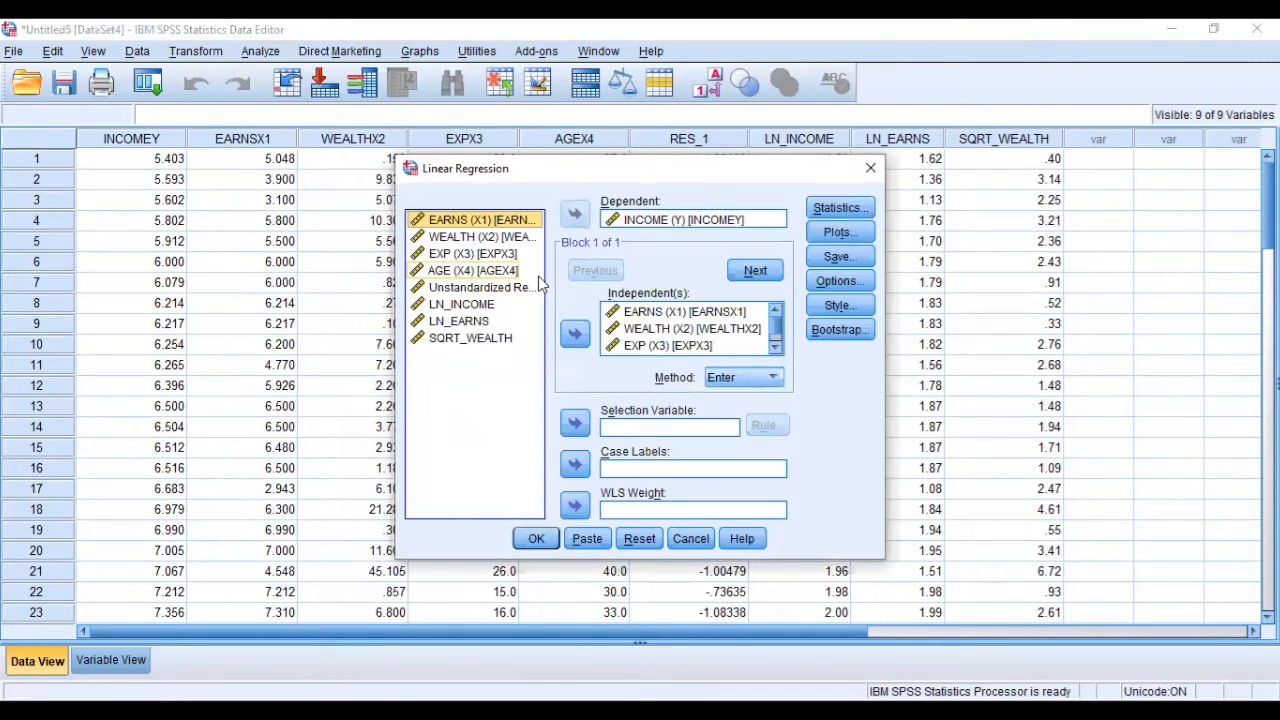
{"action": "left_click", "coordinate": [665, 220]}
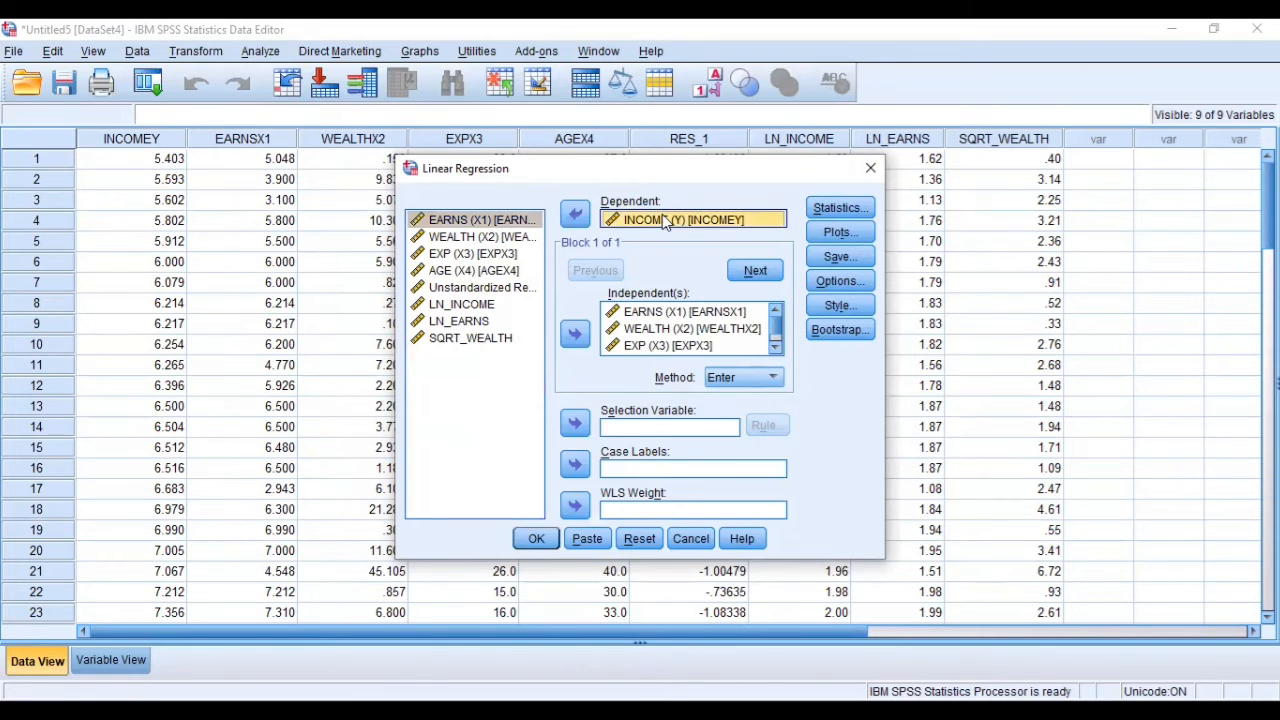
{"action": "left_click", "coordinate": [490, 294]}
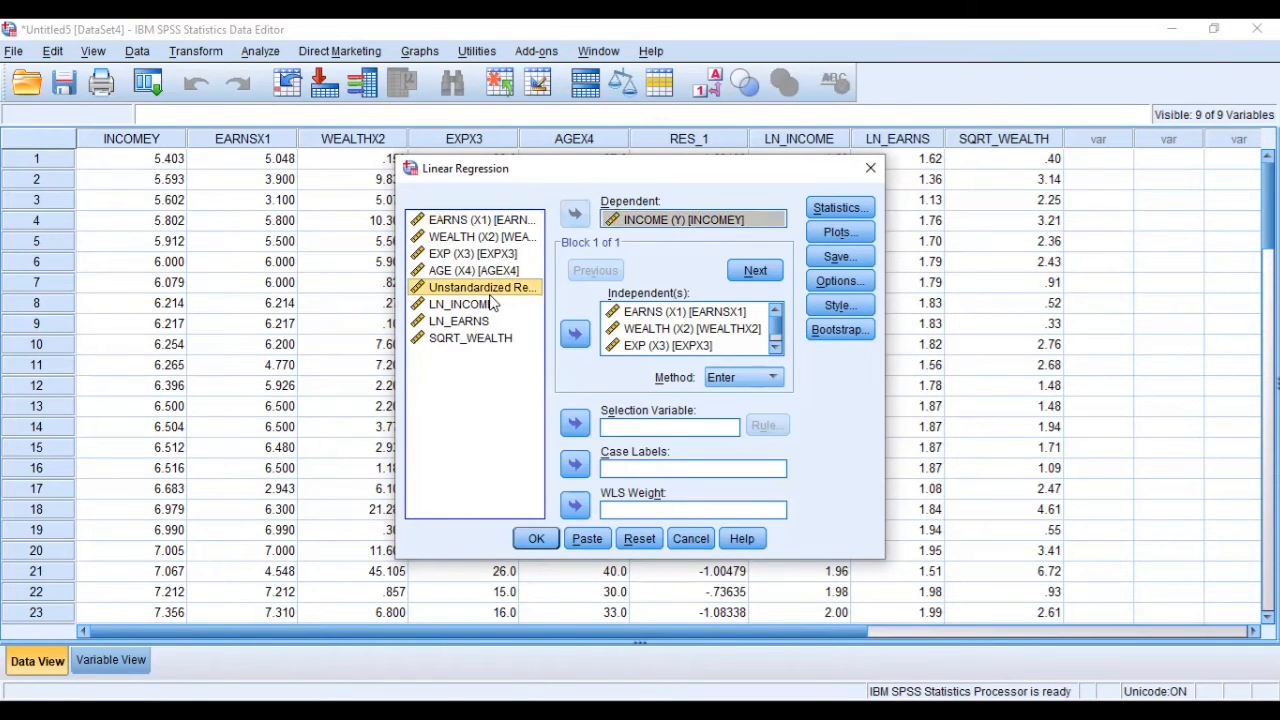
{"action": "left_click", "coordinate": [638, 220]}
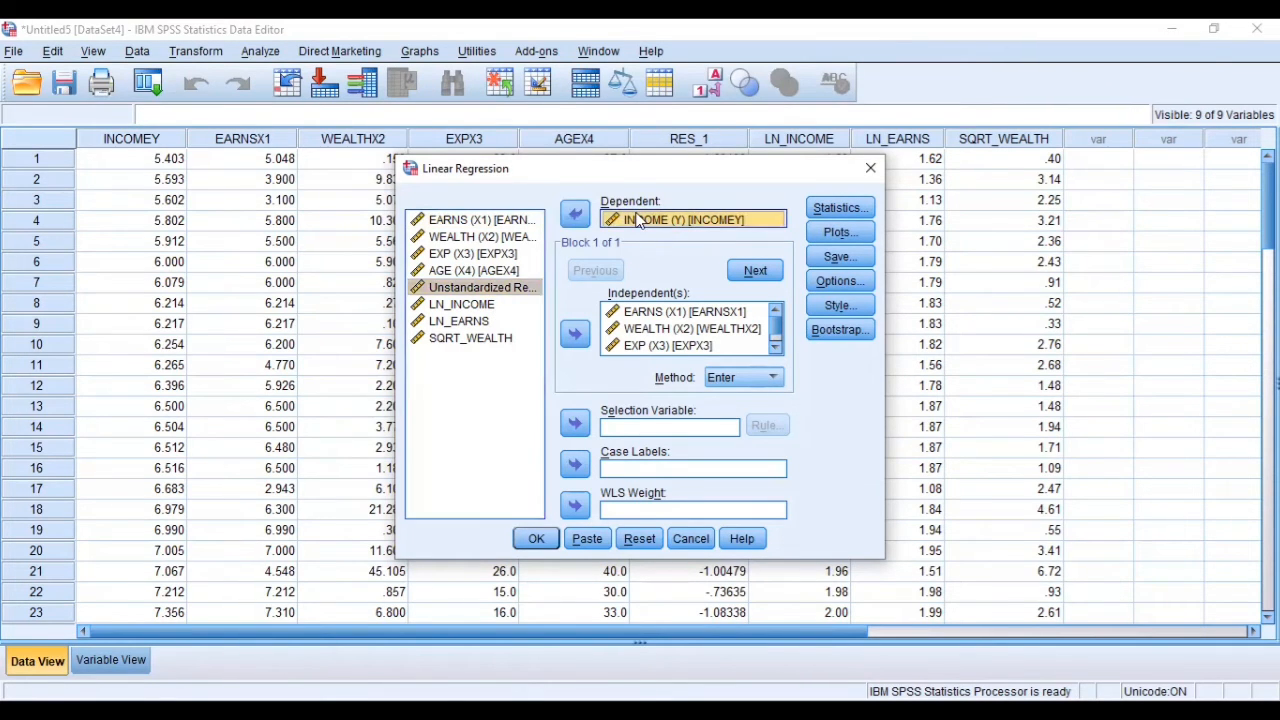
{"action": "left_click", "coordinate": [586, 215]}
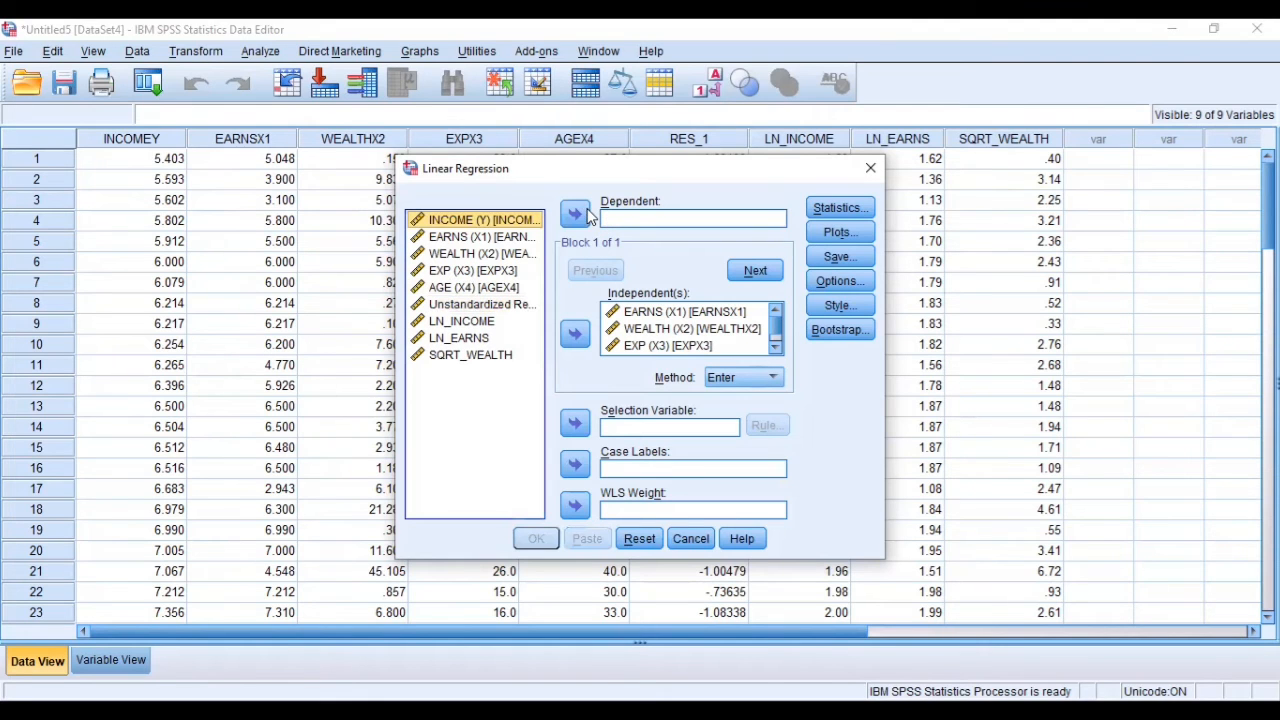
{"action": "left_click", "coordinate": [462, 321]}
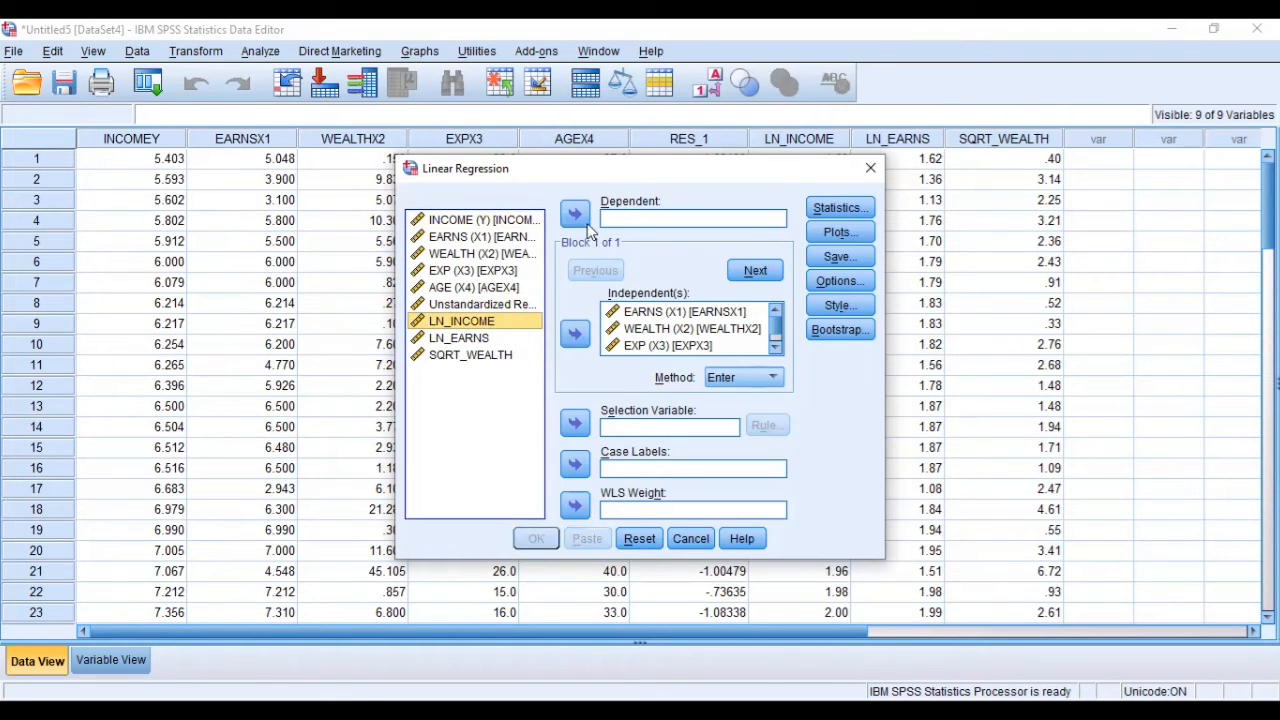
{"action": "left_click", "coordinate": [586, 220]}
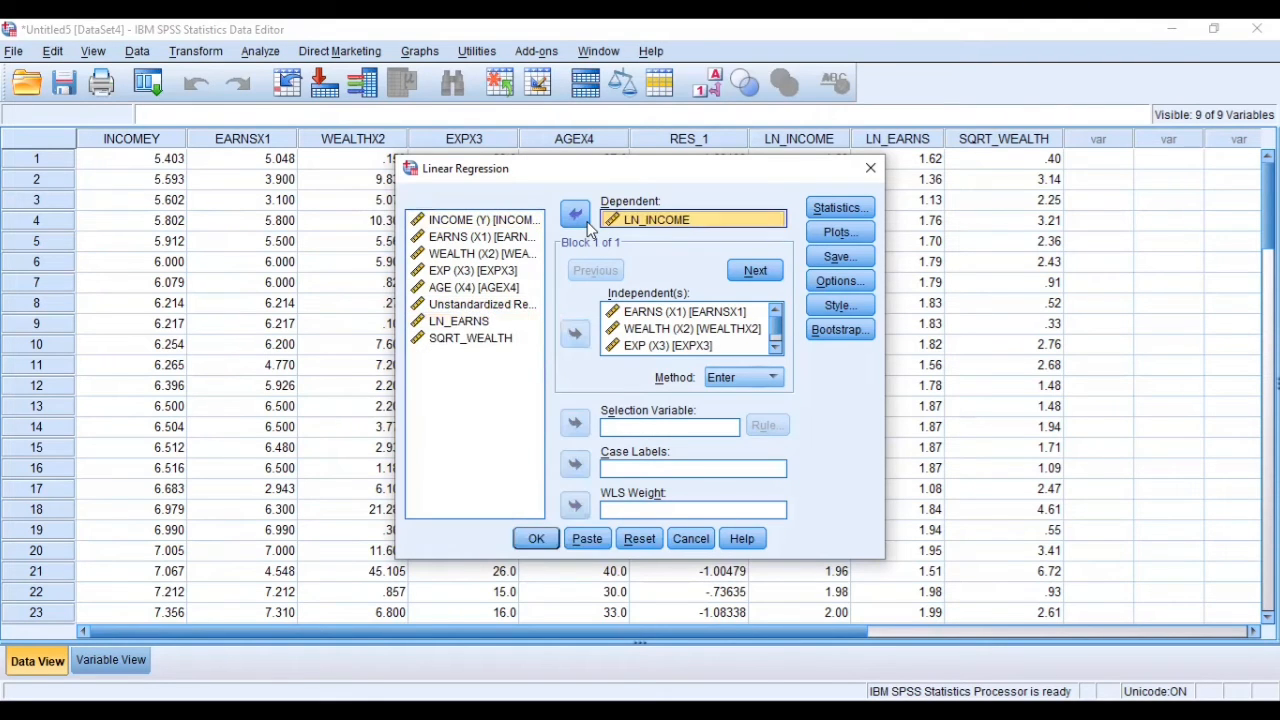
Remove EARNS (X1) and WEALTH (X2) from the regression's independent variables
{"action": "left_click", "coordinate": [641, 331]}
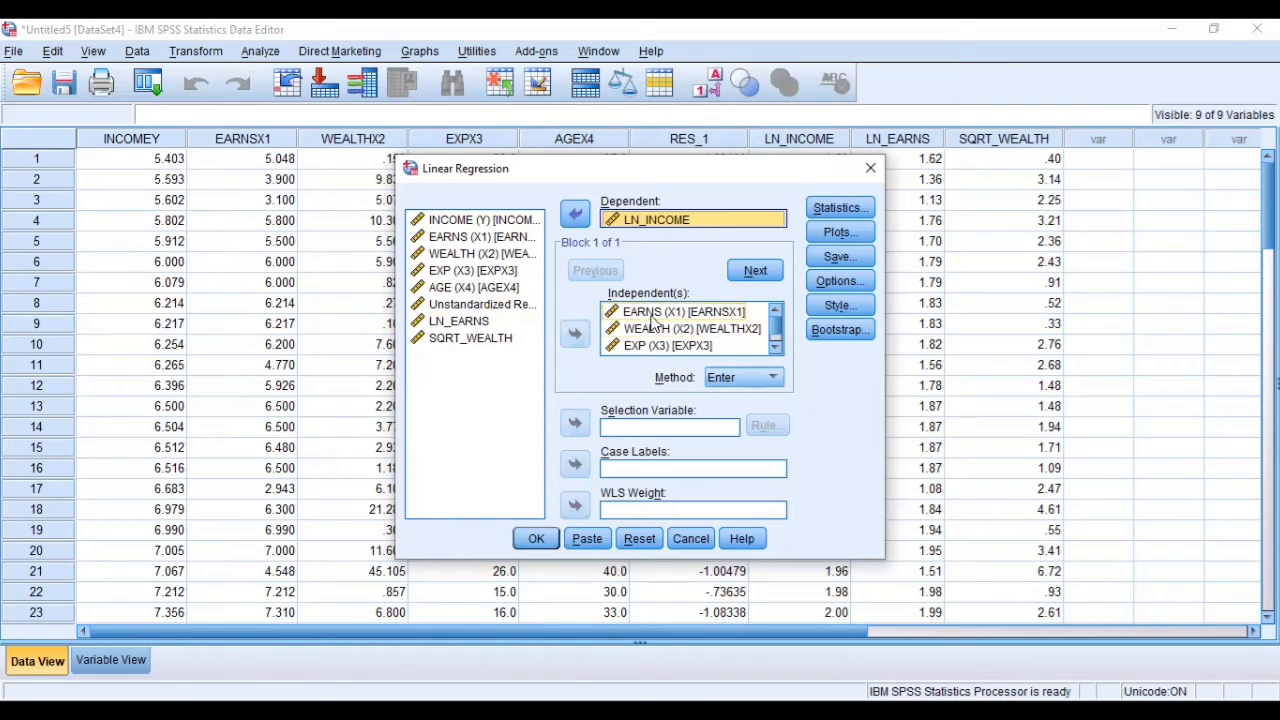
{"action": "left_click", "coordinate": [657, 314]}
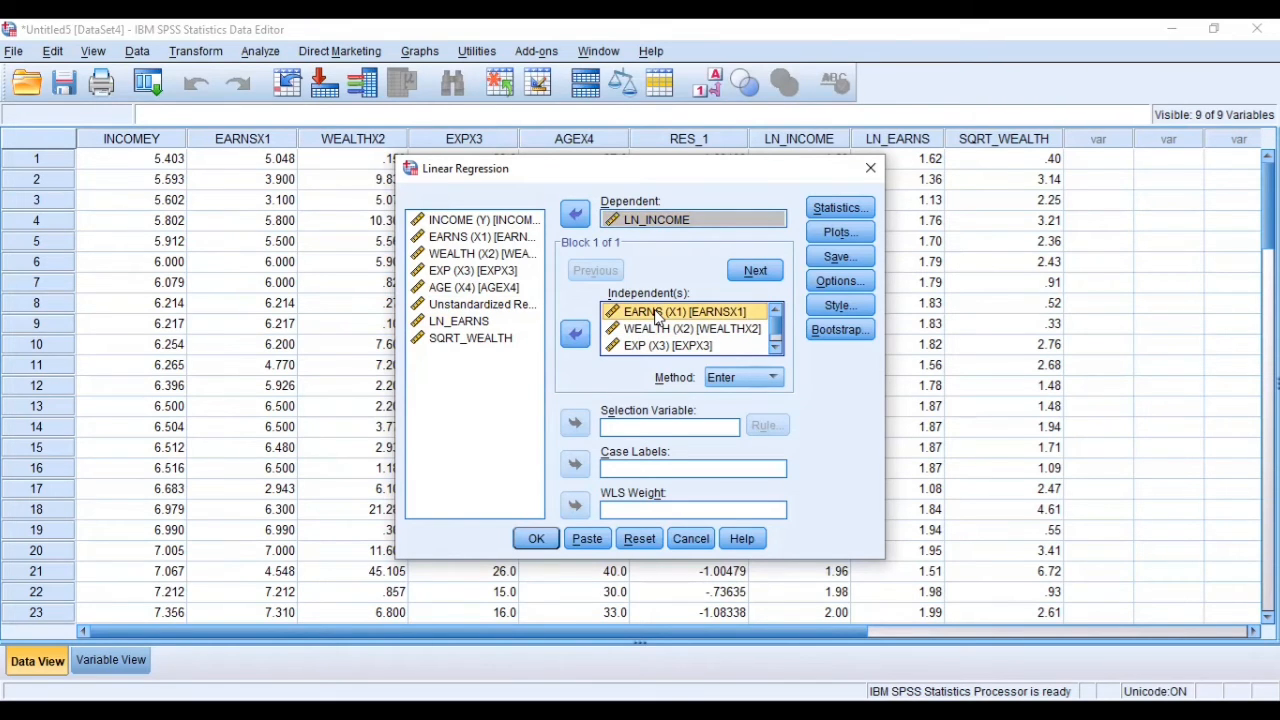
{"action": "left_click", "coordinate": [563, 345]}
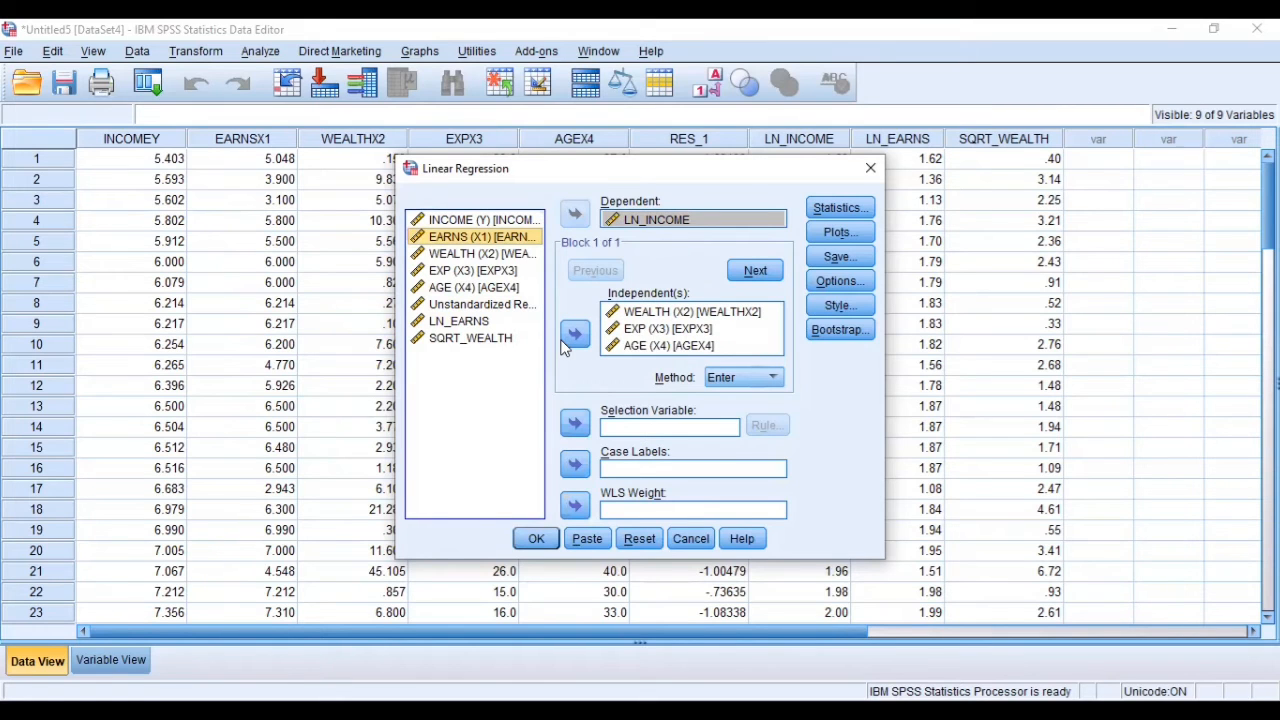
{"action": "left_click", "coordinate": [630, 316]}
{"action": "left_click", "coordinate": [630, 316]}
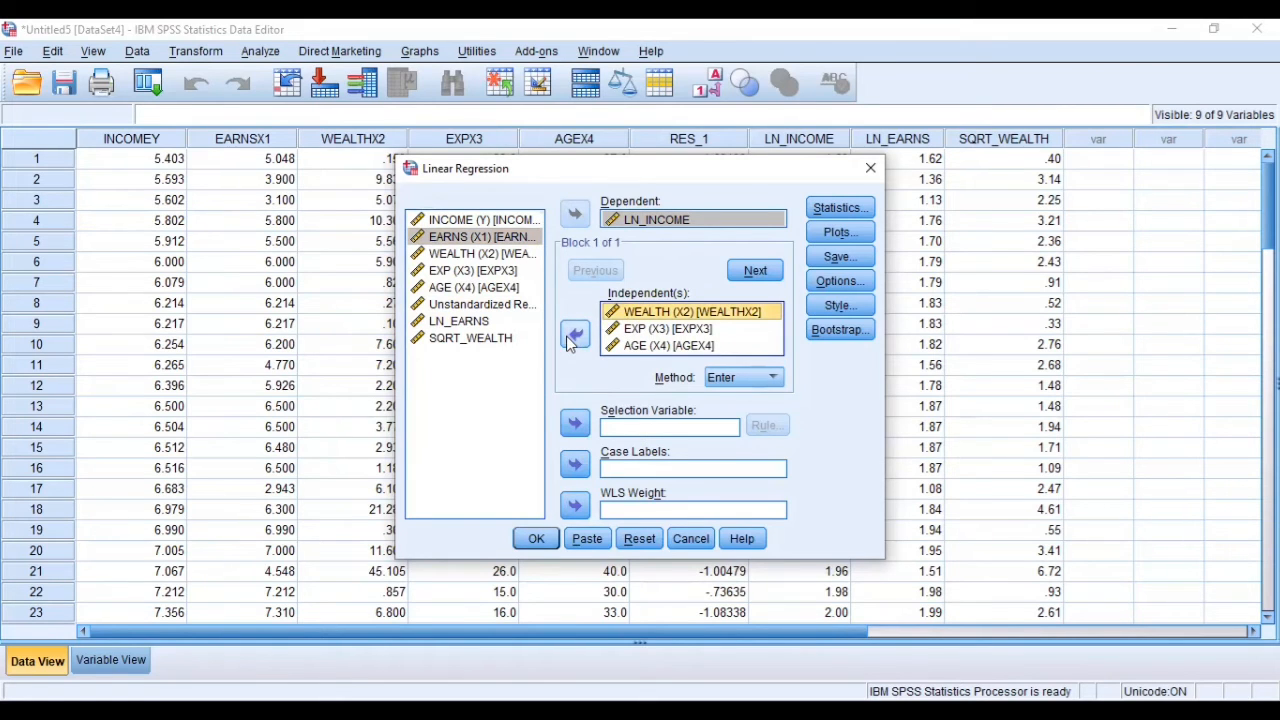
{"action": "left_click", "coordinate": [575, 337]}
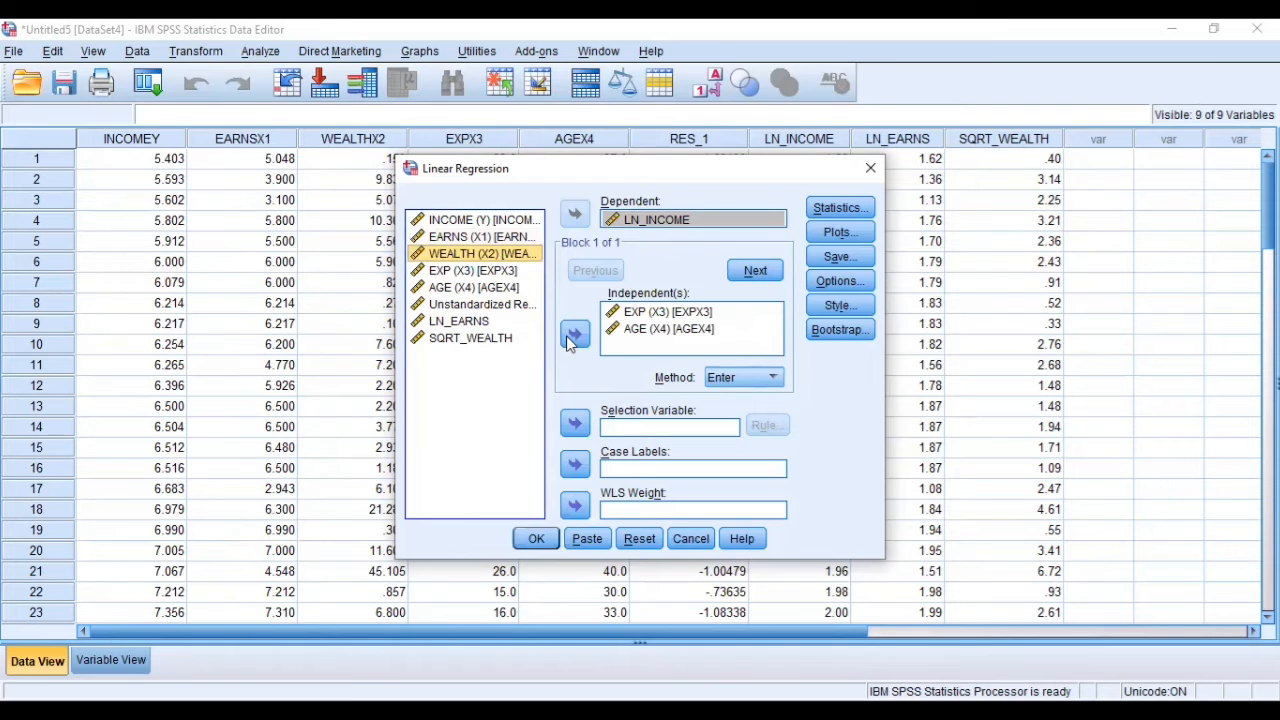
Add LN_EARNS and SQRT_WEALTH to the independent variables beside EXP (X3) and AGE (X4), and check the list
{"action": "left_click", "coordinate": [482, 322]}
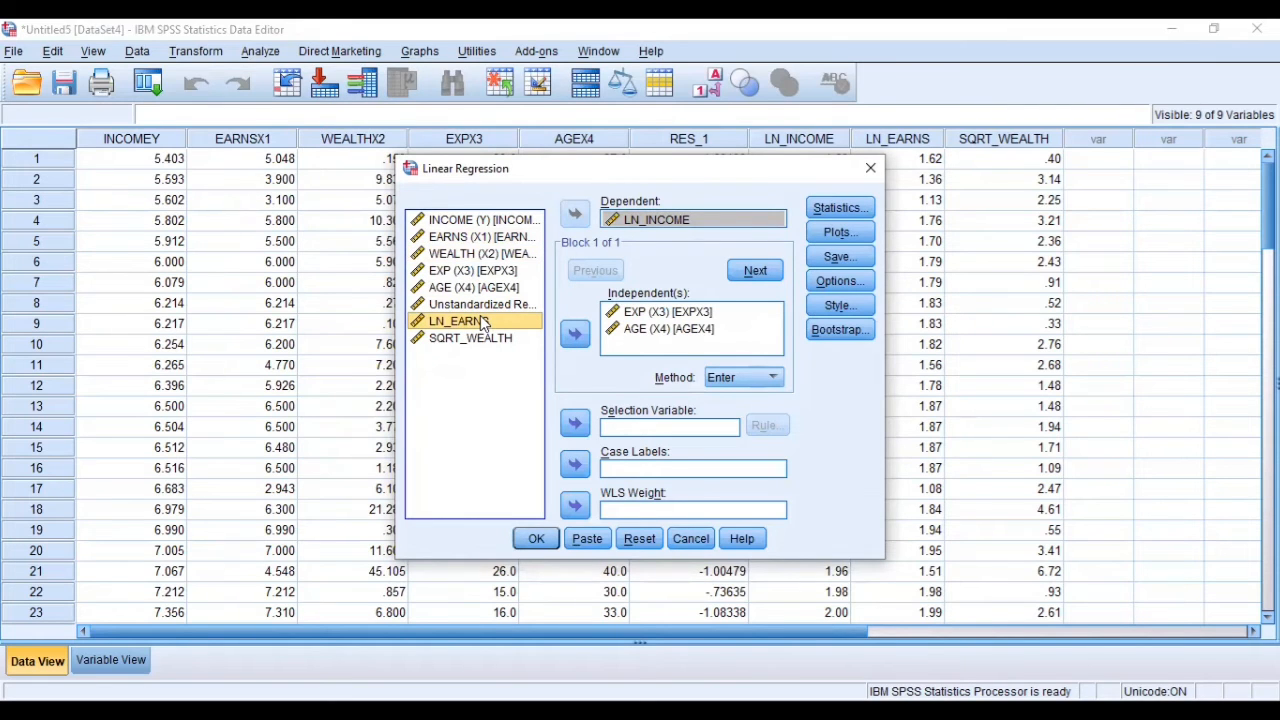
{"action": "key", "text": "shift+Down"}
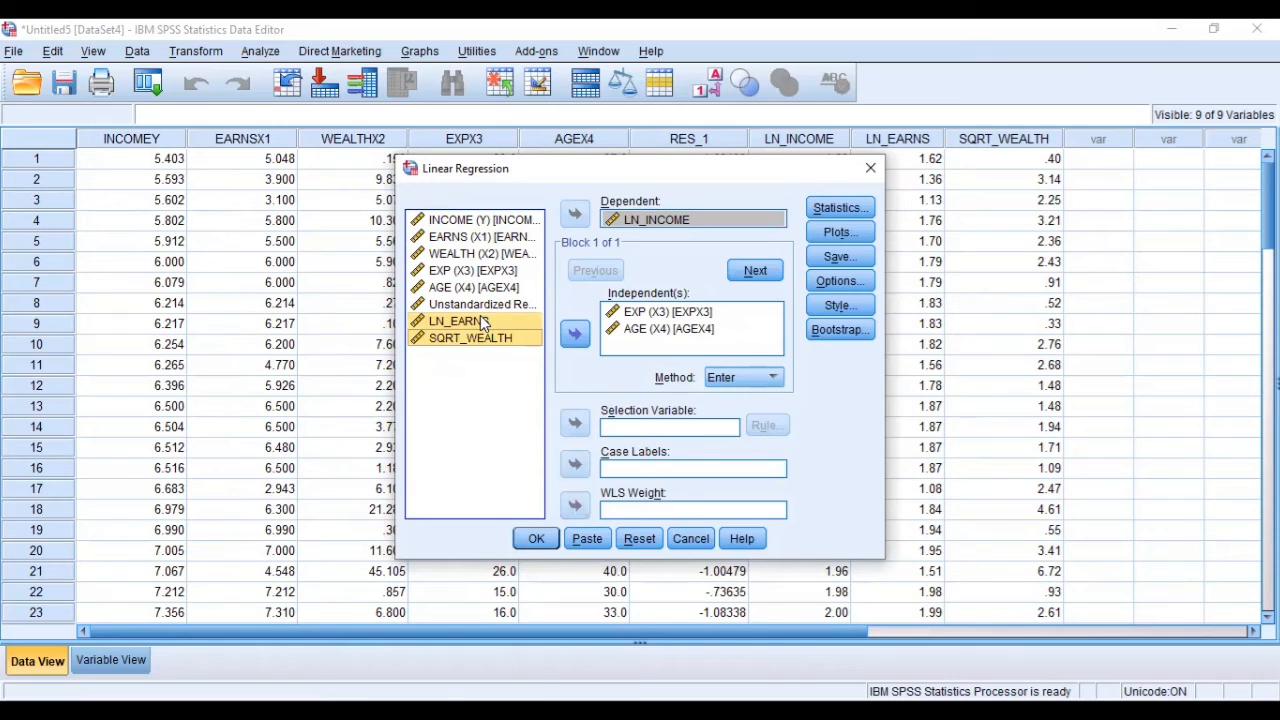
{"action": "left_click", "coordinate": [576, 338]}
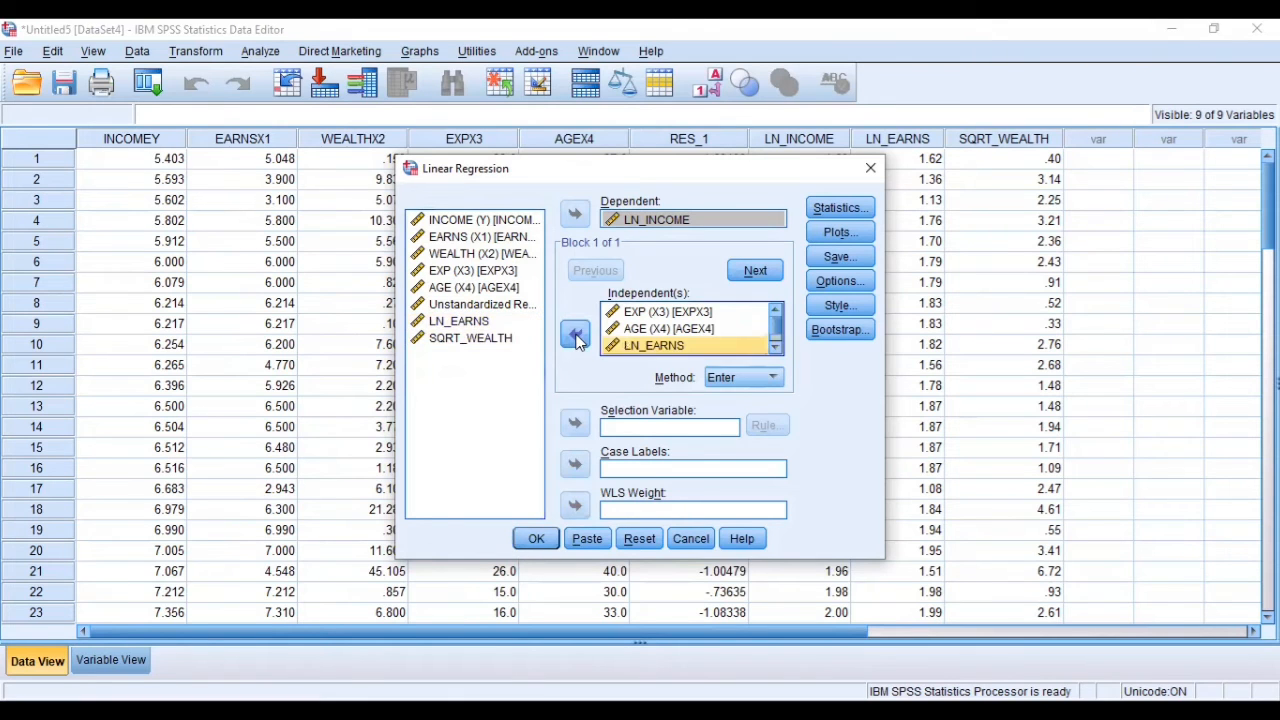
{"action": "left_click", "coordinate": [777, 348]}
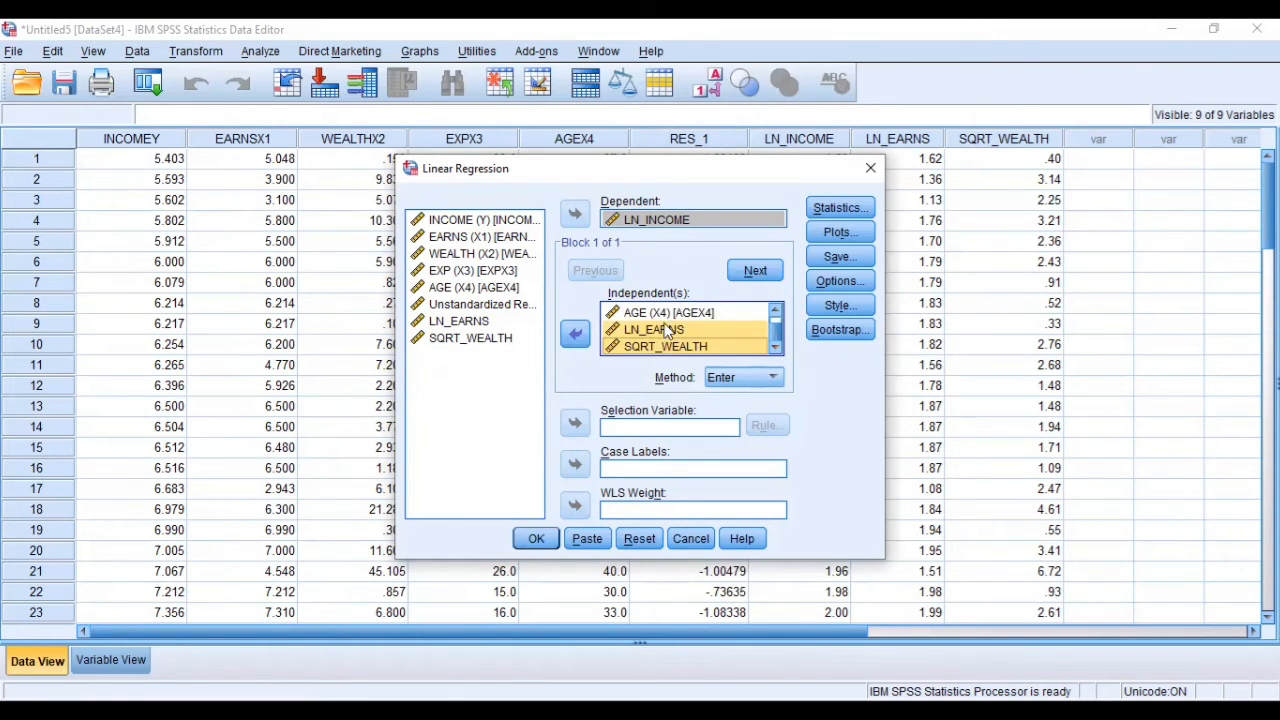
{"action": "left_click", "coordinate": [776, 315]}
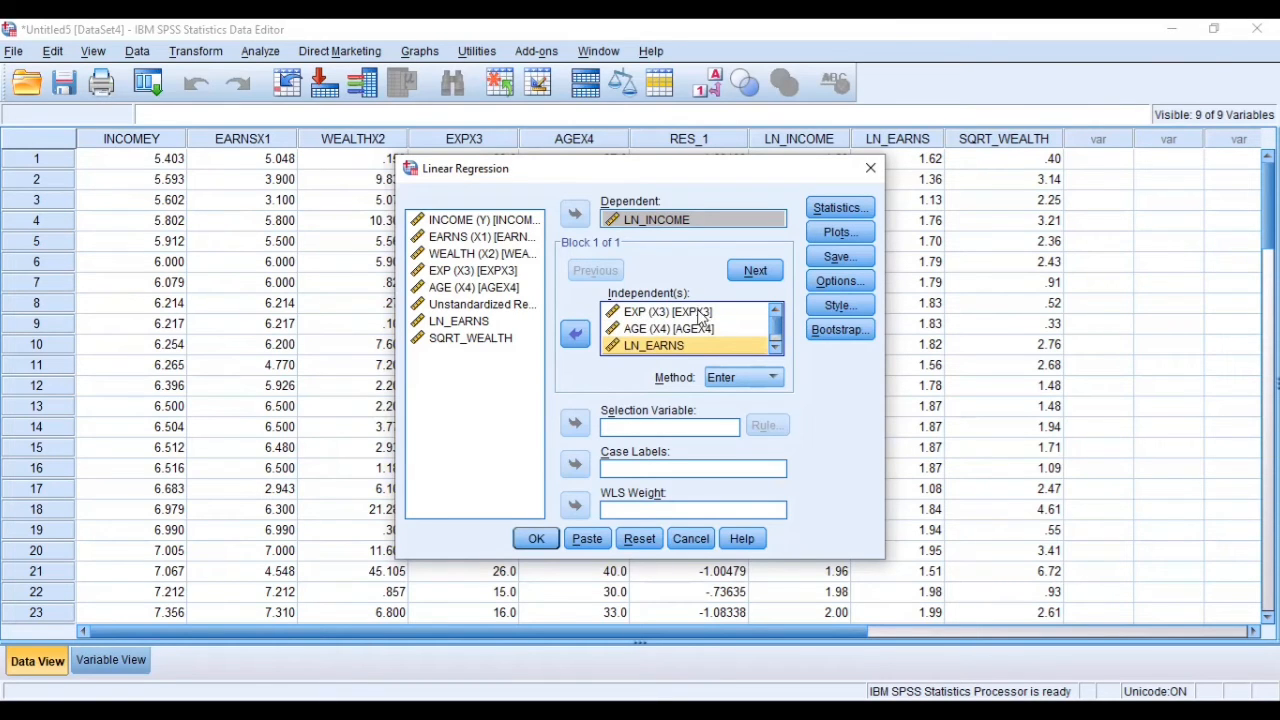
{"action": "left_click", "coordinate": [777, 346]}
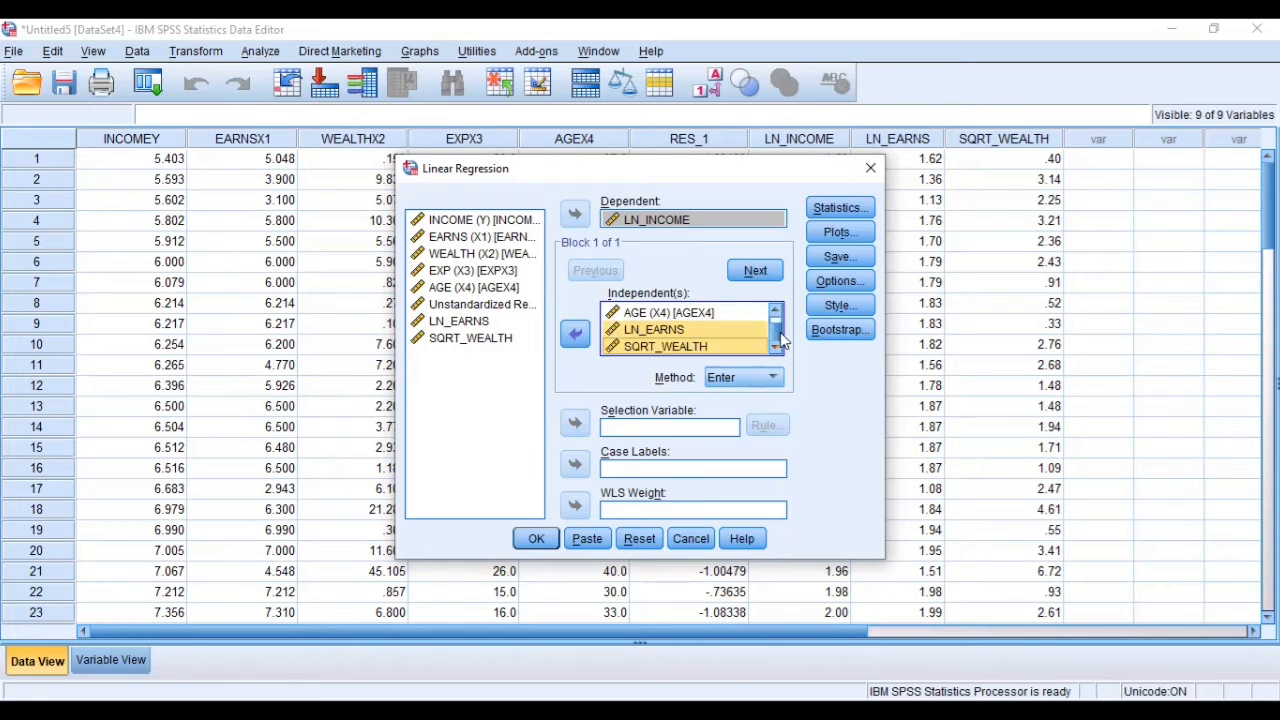
{"action": "left_click", "coordinate": [777, 312]}
{"action": "left_click", "coordinate": [777, 347]}
Check that unstandardized residuals are set to be saved and run the regression
{"action": "left_click", "coordinate": [865, 258]}
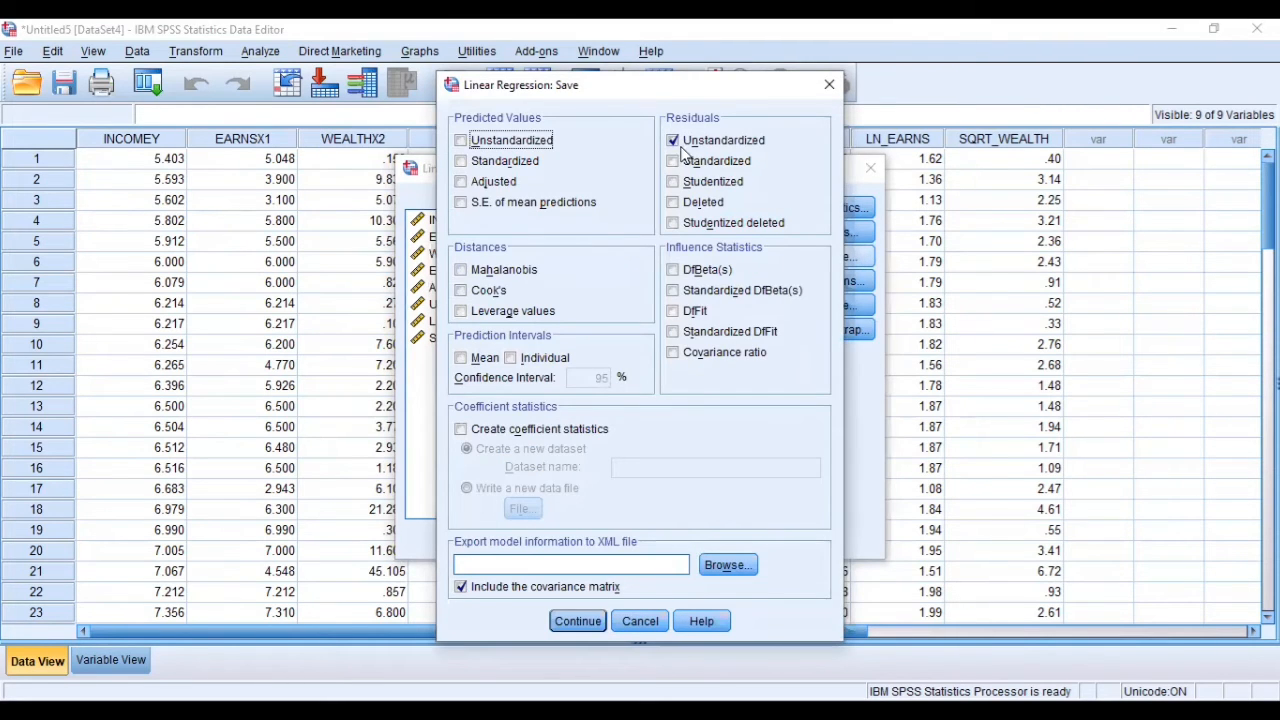
{"action": "left_click", "coordinate": [574, 627]}
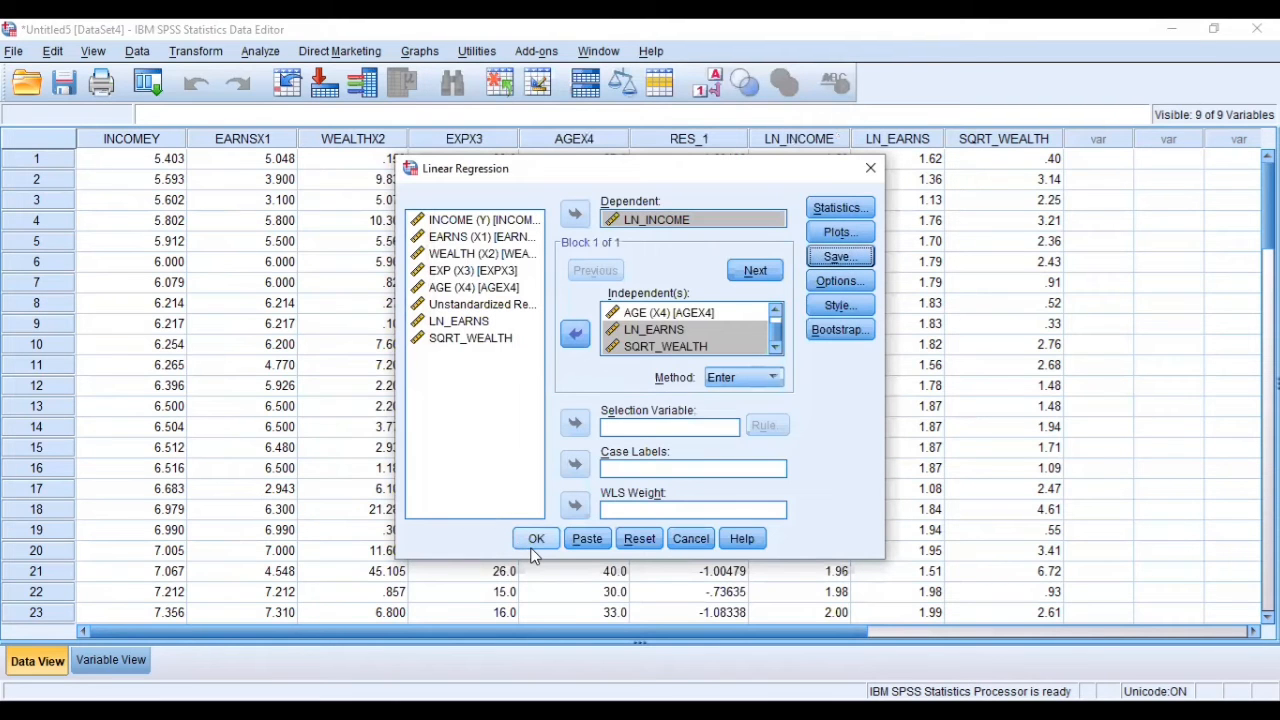
{"action": "left_click", "coordinate": [532, 548]}
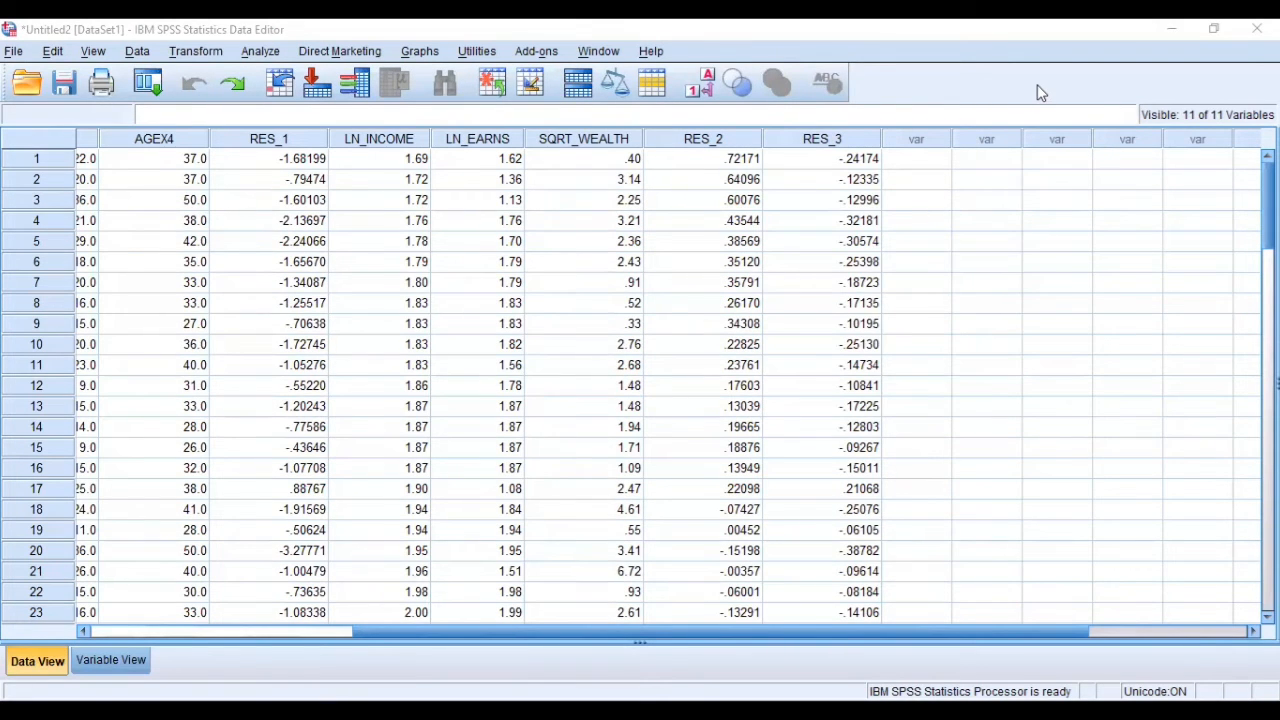
Open the legacy one-sample Kolmogorov-Smirnov test and remove the previous unstandardized residual from the test variables
{"action": "left_click", "coordinate": [262, 51]}
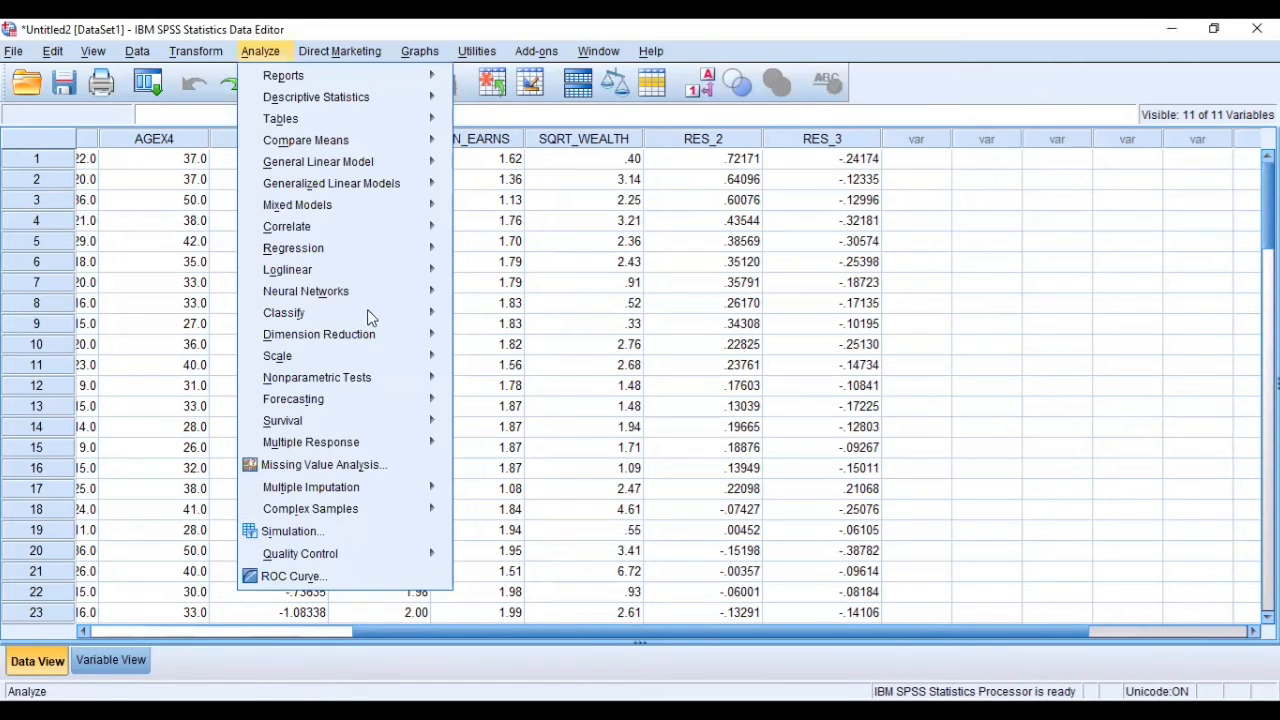
{"action": "mouse_move", "coordinate": [389, 391]}
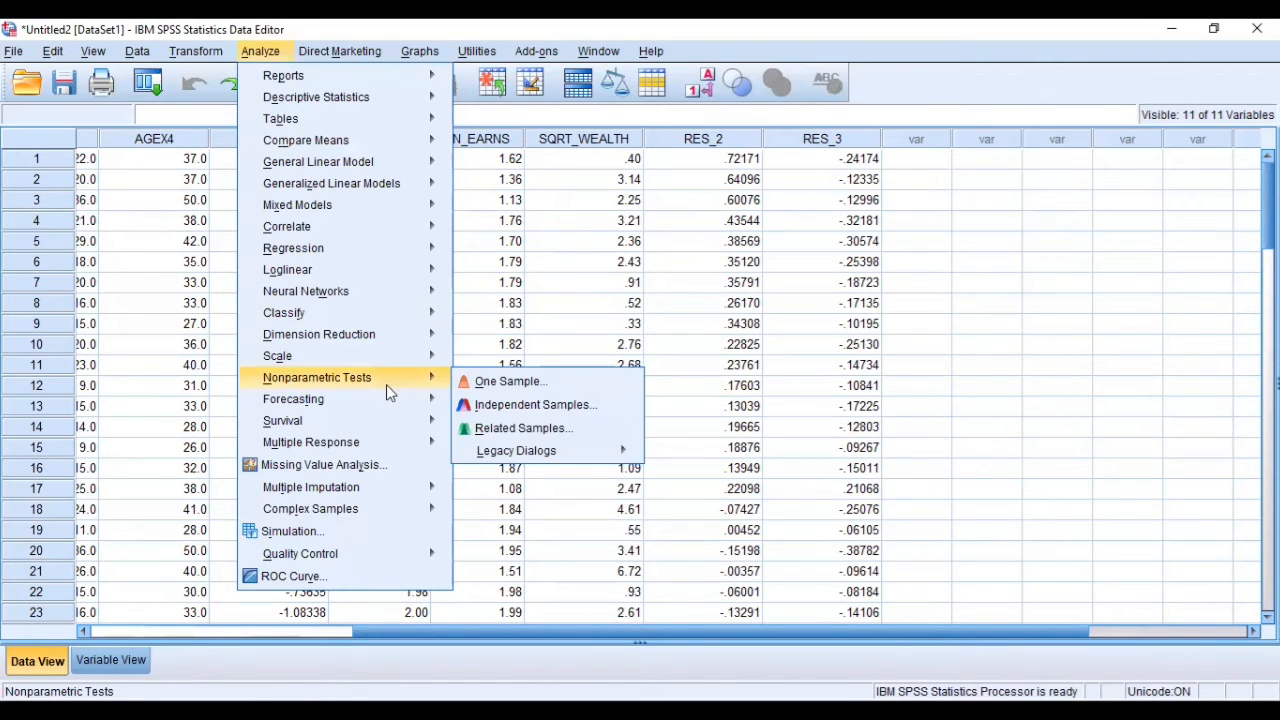
{"action": "mouse_move", "coordinate": [532, 453]}
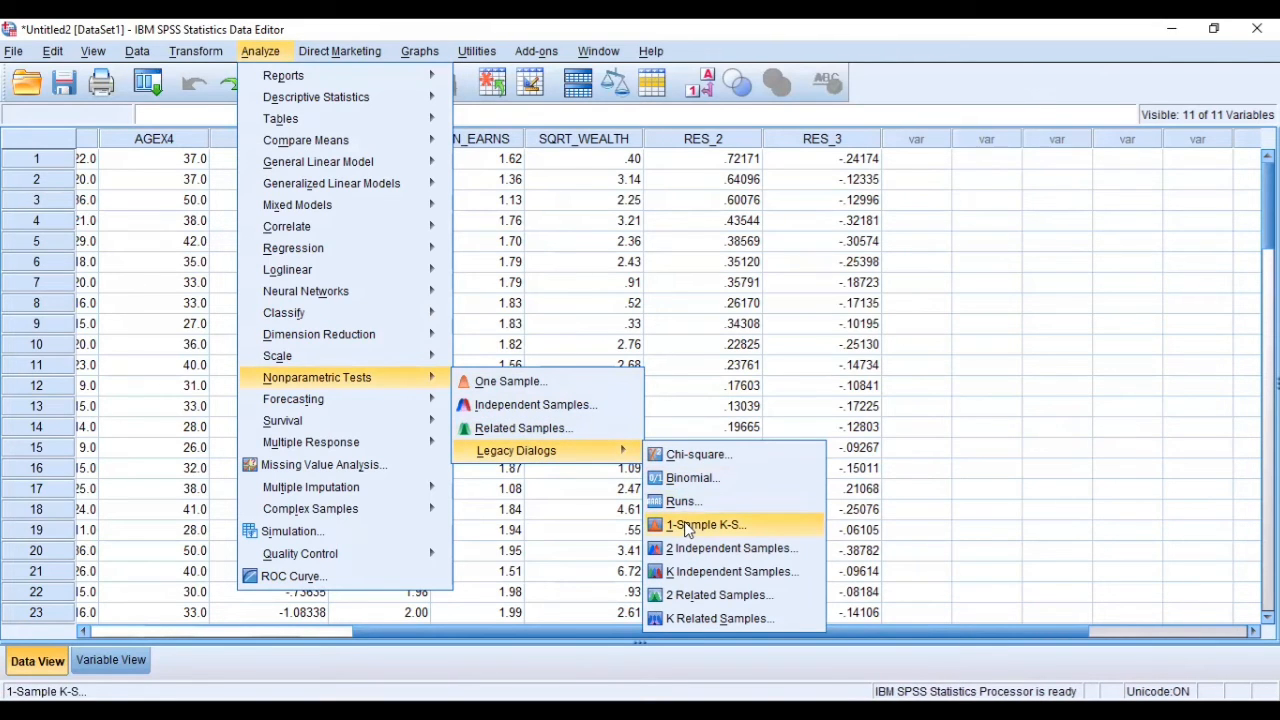
{"action": "left_click", "coordinate": [688, 528]}
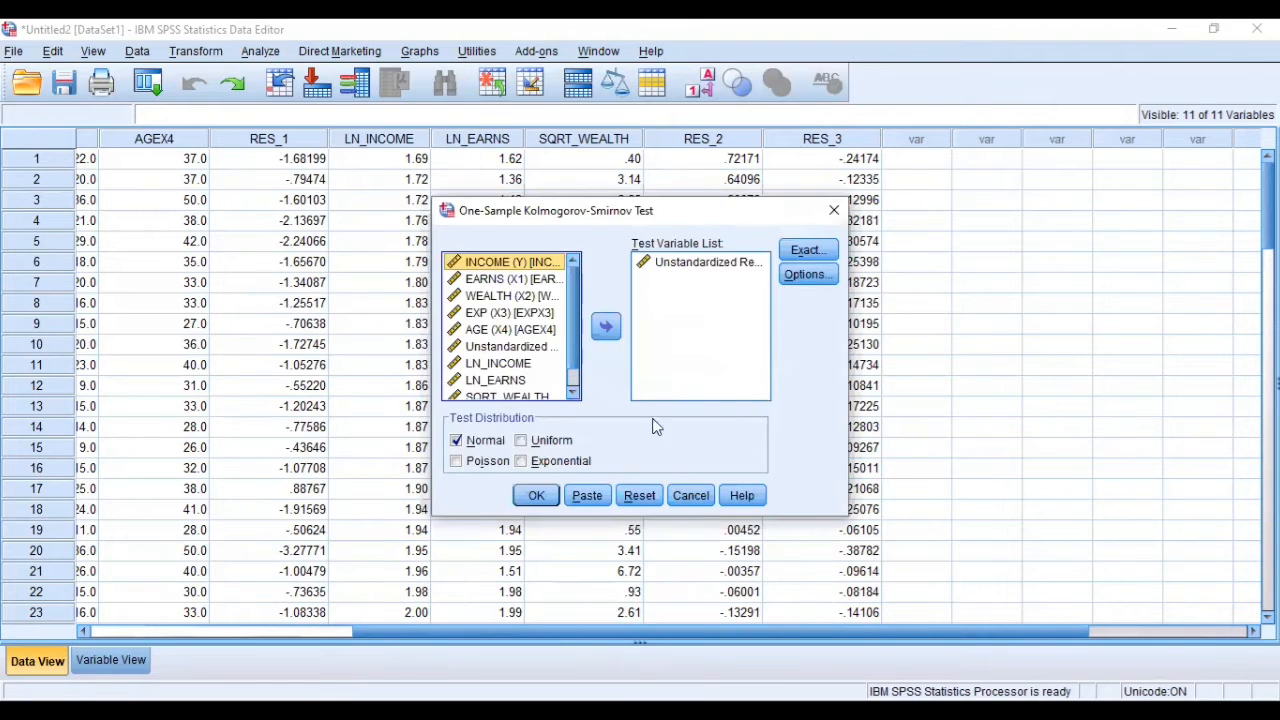
{"action": "left_click", "coordinate": [668, 262]}
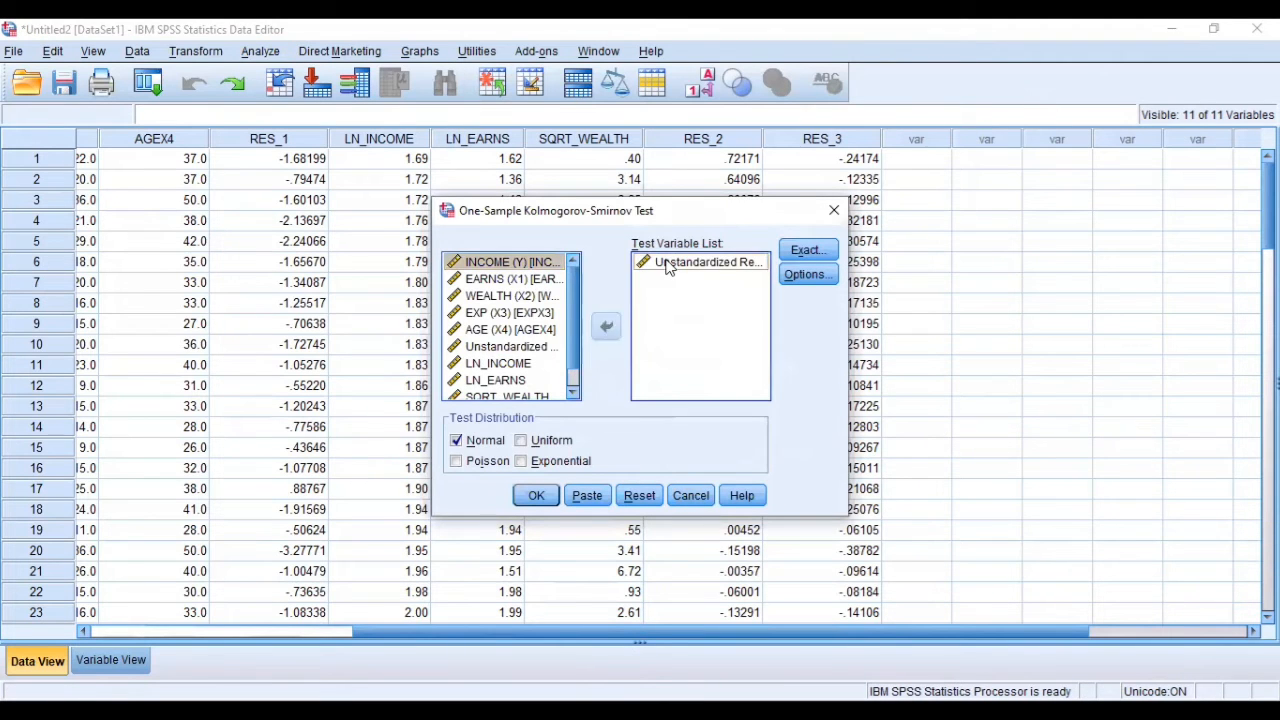
{"action": "left_click", "coordinate": [606, 327]}
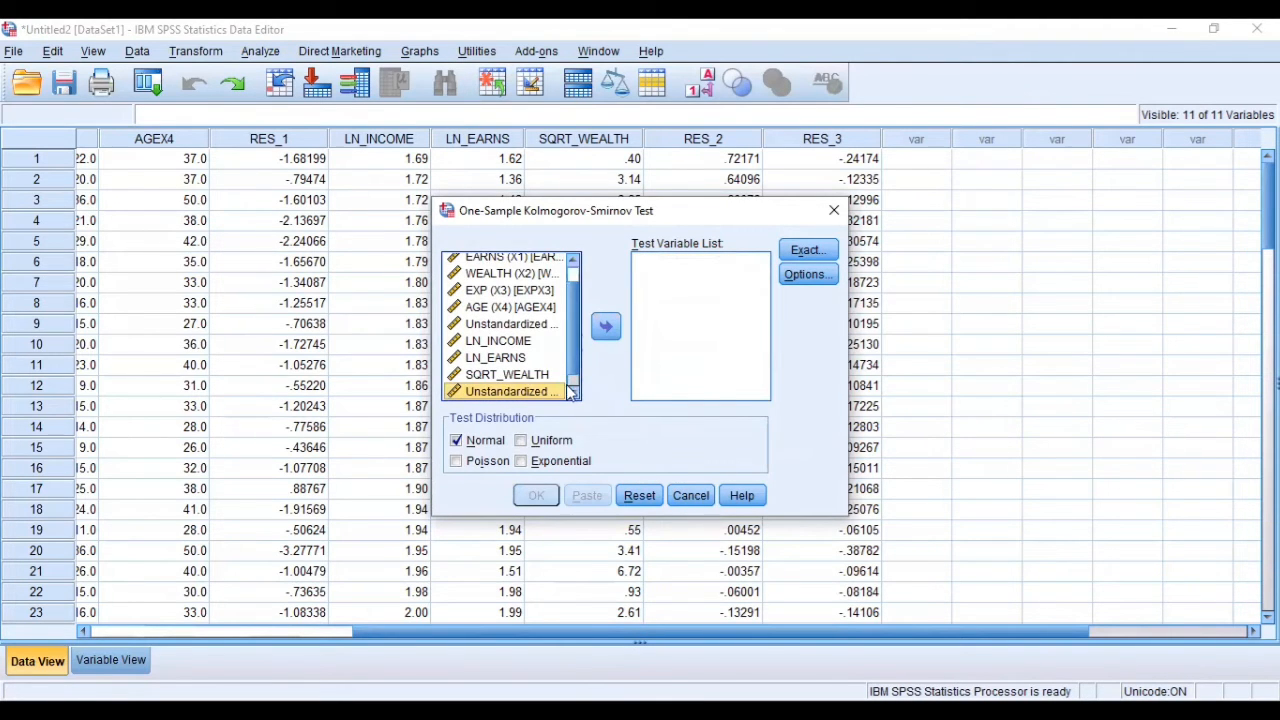
Add the newest unstandardized residual, RES_3, as the test variable and run the Kolmogorov-Smirnov test against the normal distribution
{"action": "left_click", "coordinate": [574, 395]}
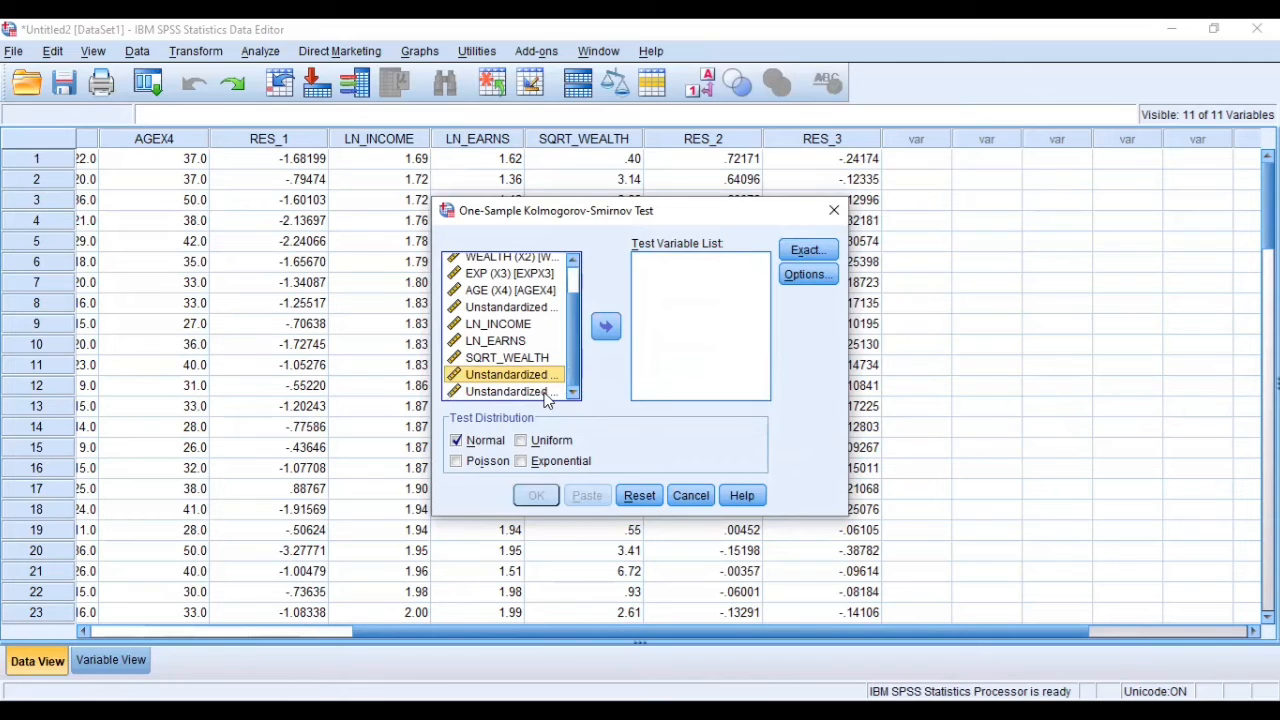
{"action": "left_click", "coordinate": [546, 392]}
{"action": "left_click", "coordinate": [606, 327]}
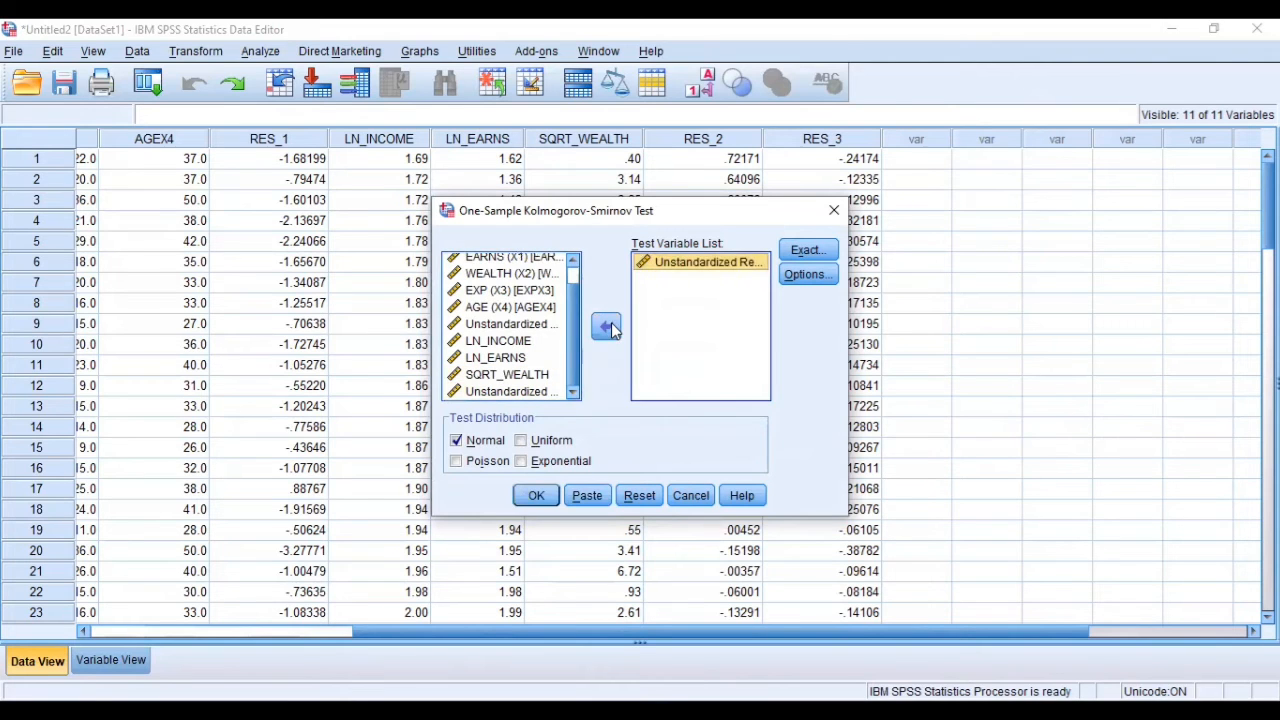
{"action": "left_click", "coordinate": [545, 498]}
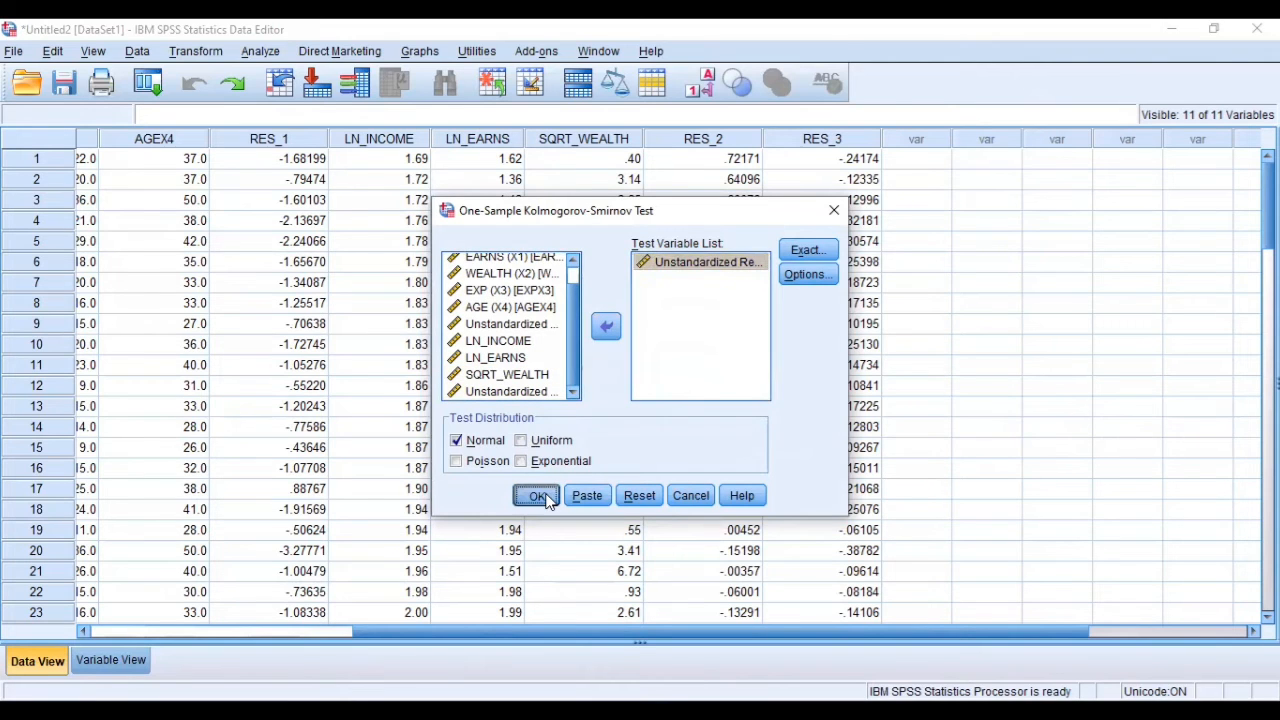
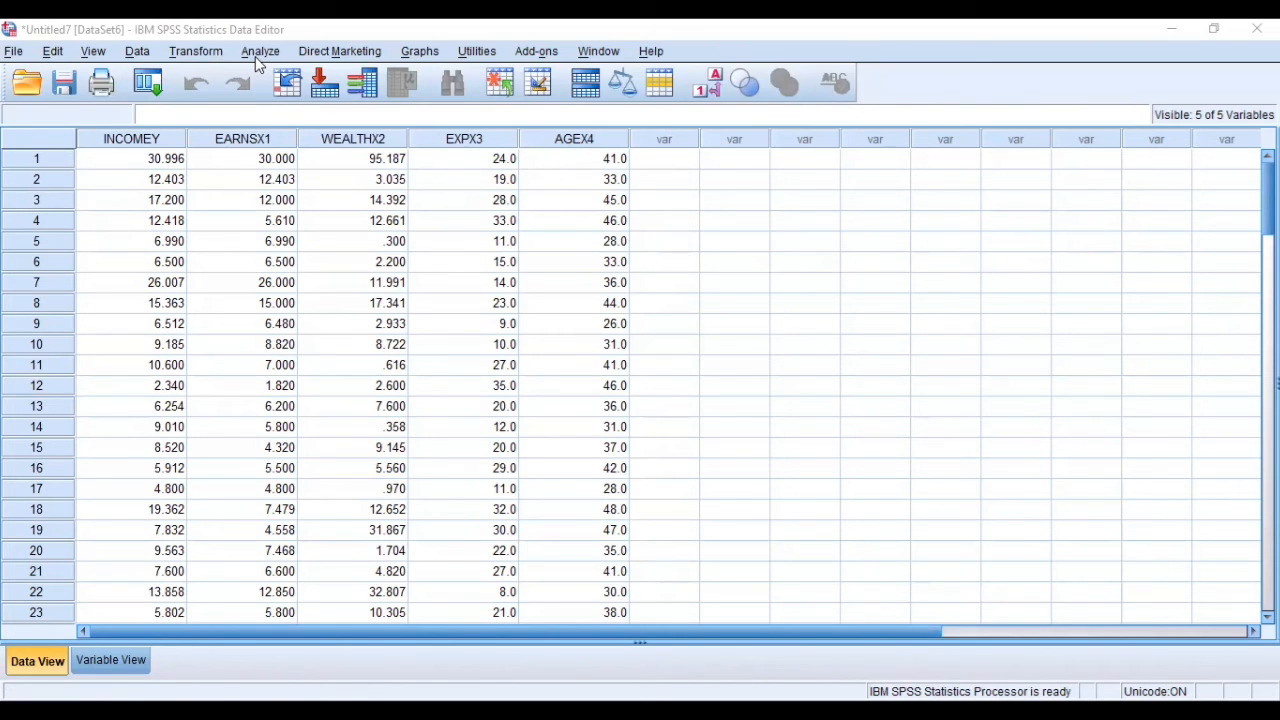
Start a new linear regression and assign INCOME (Y) as the dependent variable
{"action": "left_click", "coordinate": [255, 56]}
{"action": "mouse_move", "coordinate": [326, 248]}
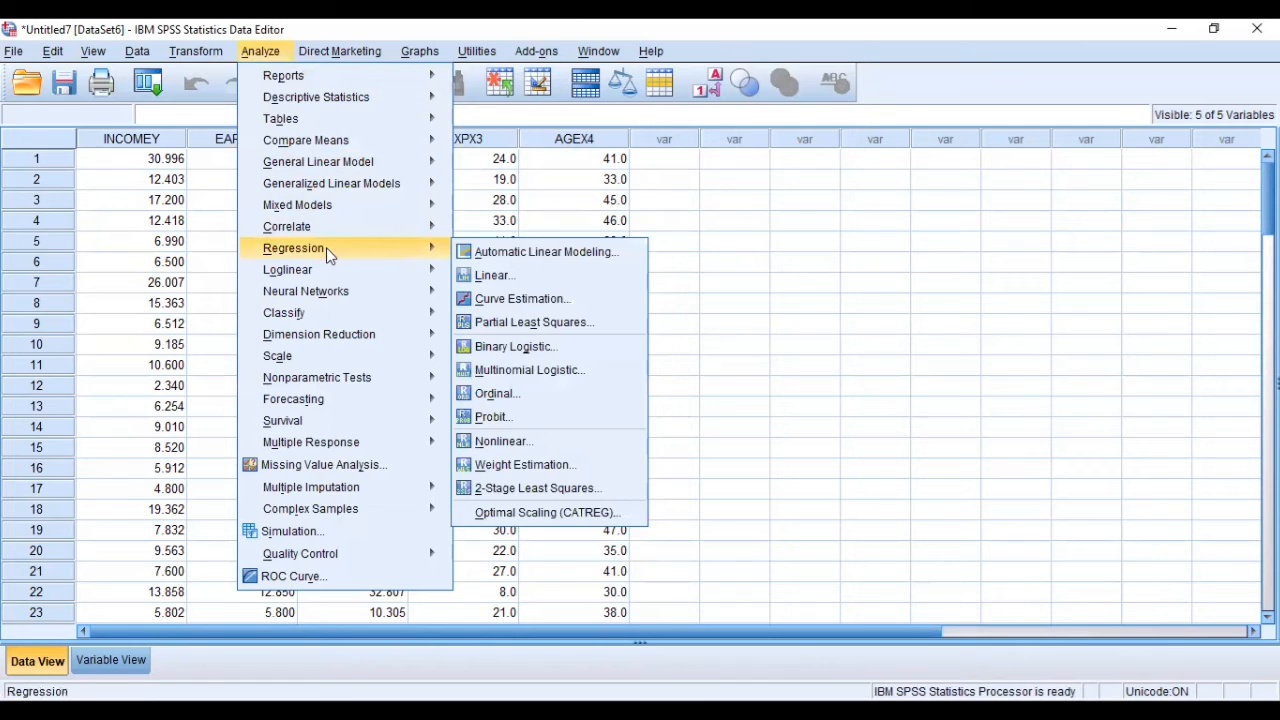
{"action": "left_click", "coordinate": [490, 276]}
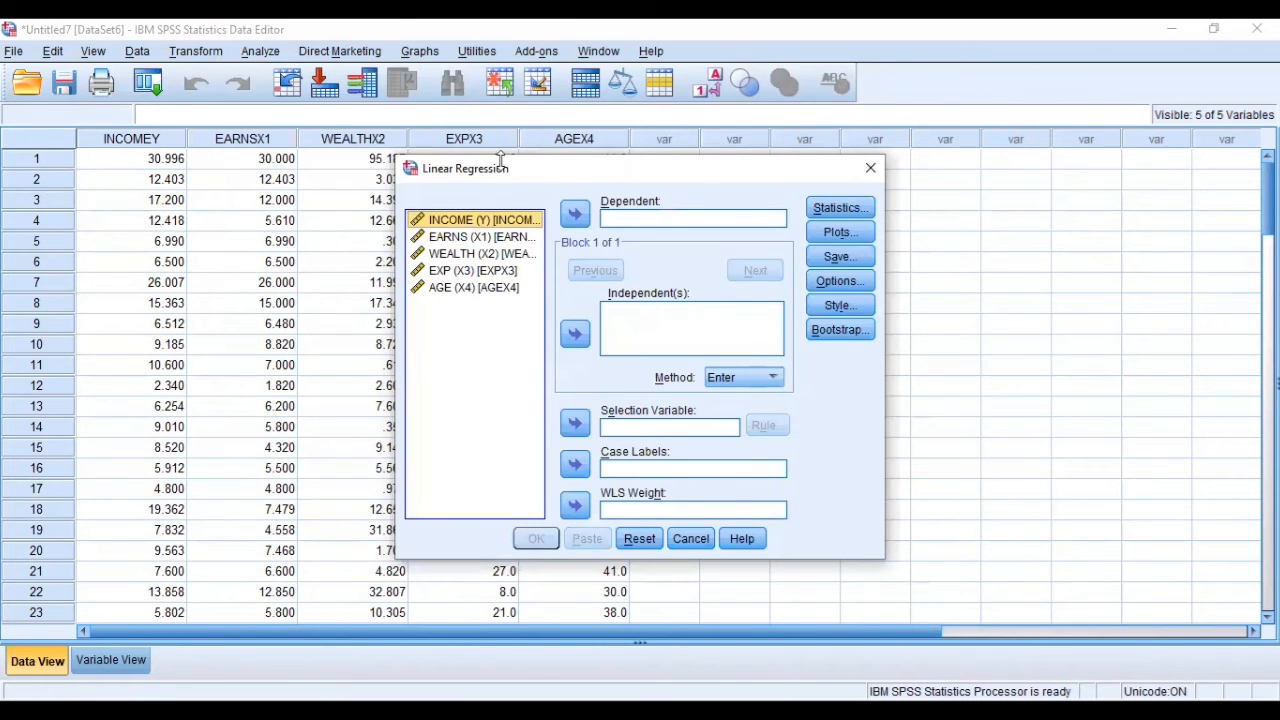
{"action": "left_click", "coordinate": [572, 214]}
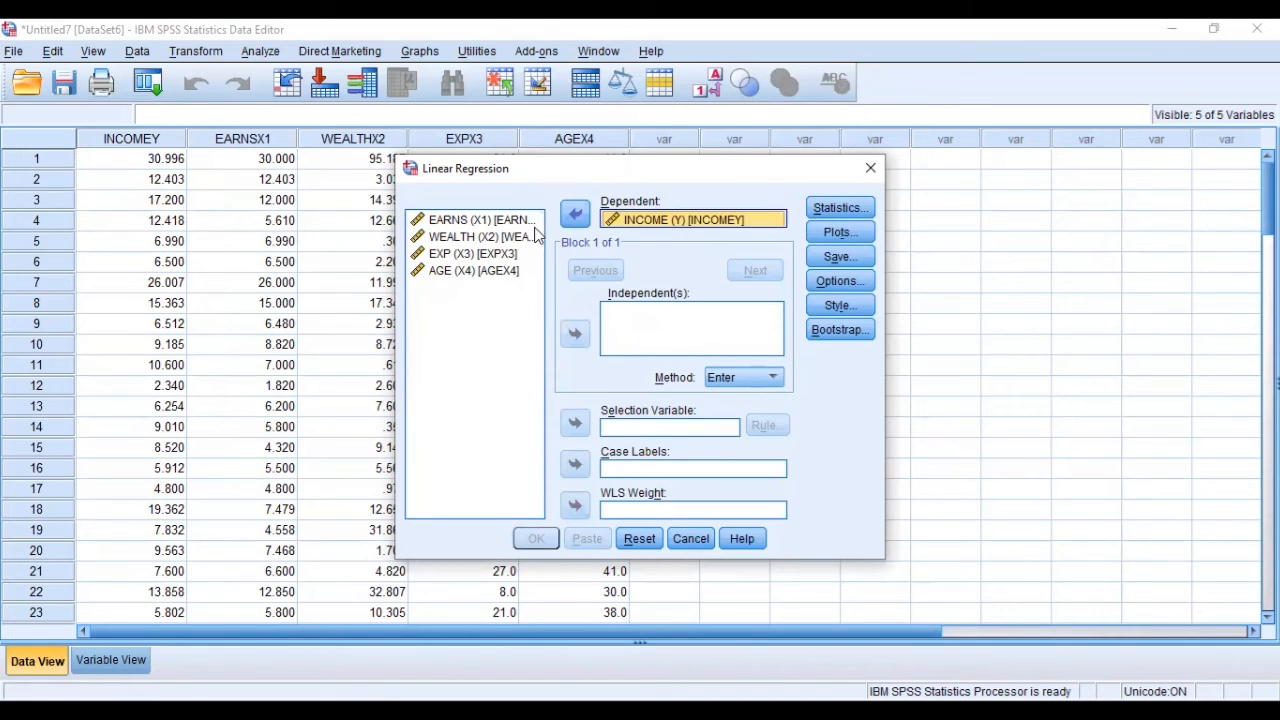
Add EARNS (X1), WEALTH (X2), EXP (X3) and AGE (X4) together as the regression's independent variables
{"action": "left_click", "coordinate": [521, 229]}
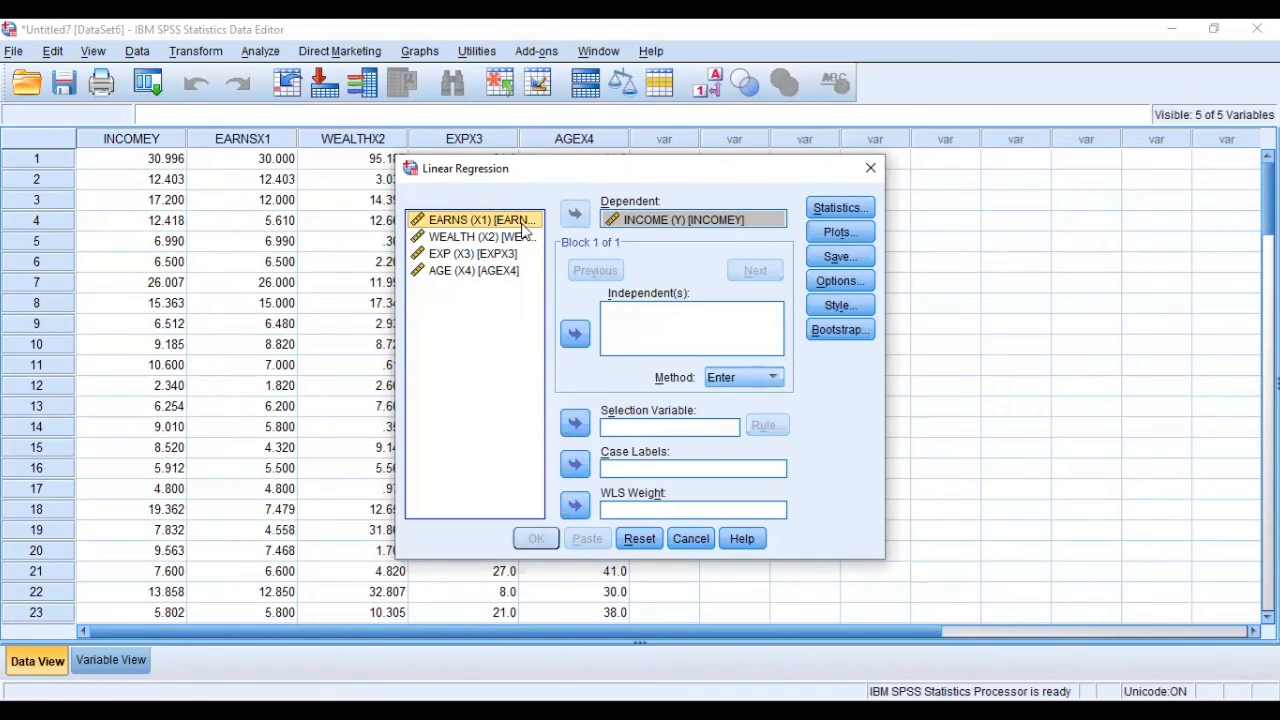
{"action": "key", "text": "shift+Down"}
{"action": "key", "text": "shift+Down"}
{"action": "key", "text": "shift+Down"}
{"action": "left_click", "coordinate": [575, 334]}
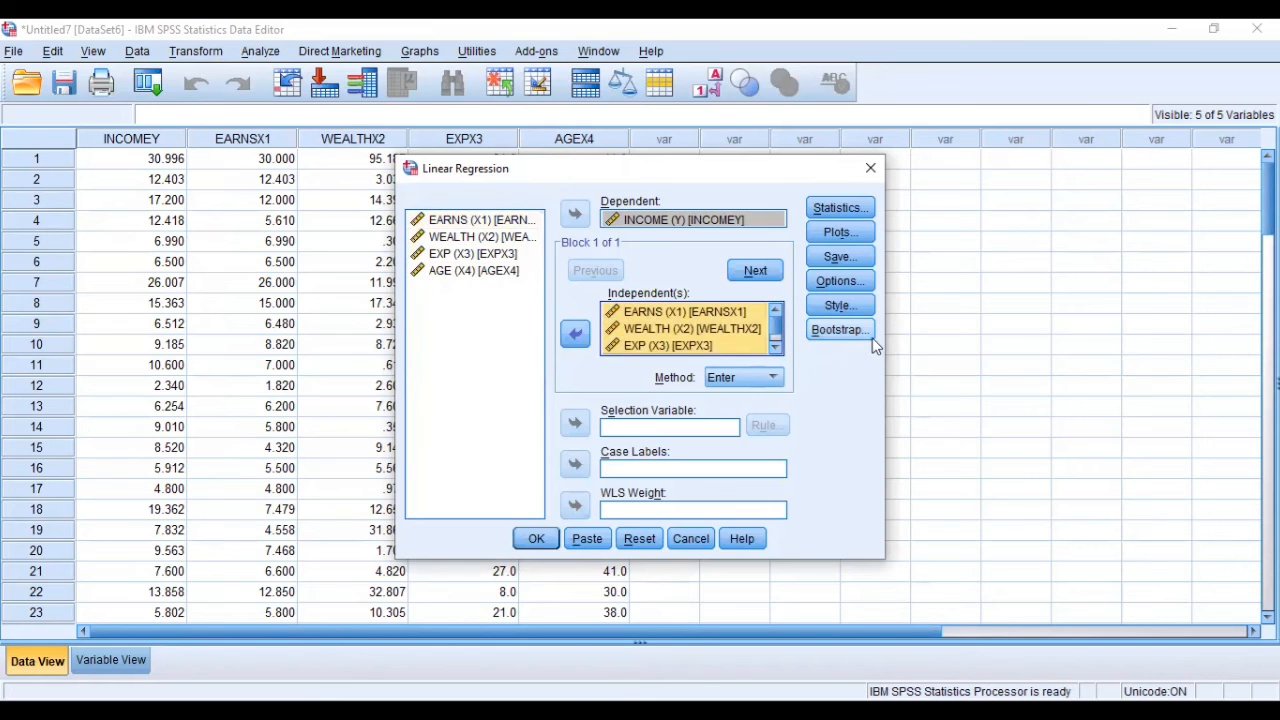
Run the regression with collinearity diagnostics enabled and examine the collinearity statistics in the Coefficients table
{"action": "left_click", "coordinate": [851, 212]}
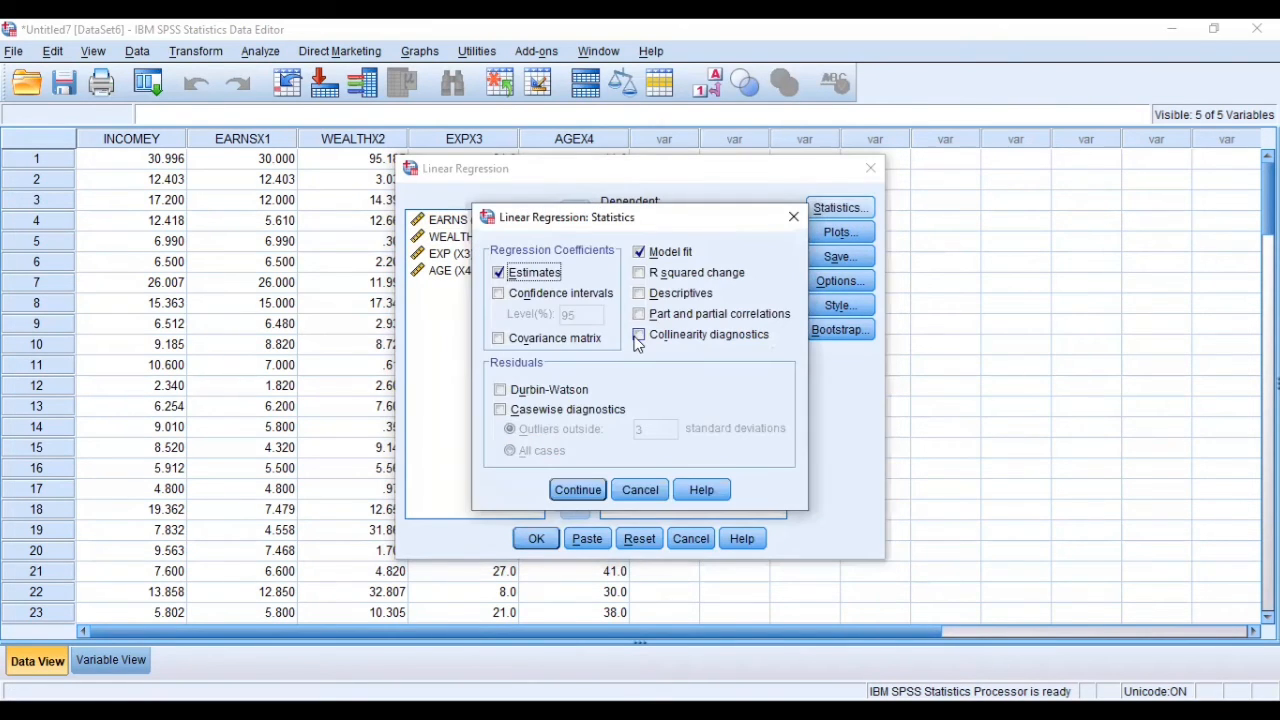
{"action": "left_click", "coordinate": [640, 340]}
{"action": "left_click", "coordinate": [590, 494]}
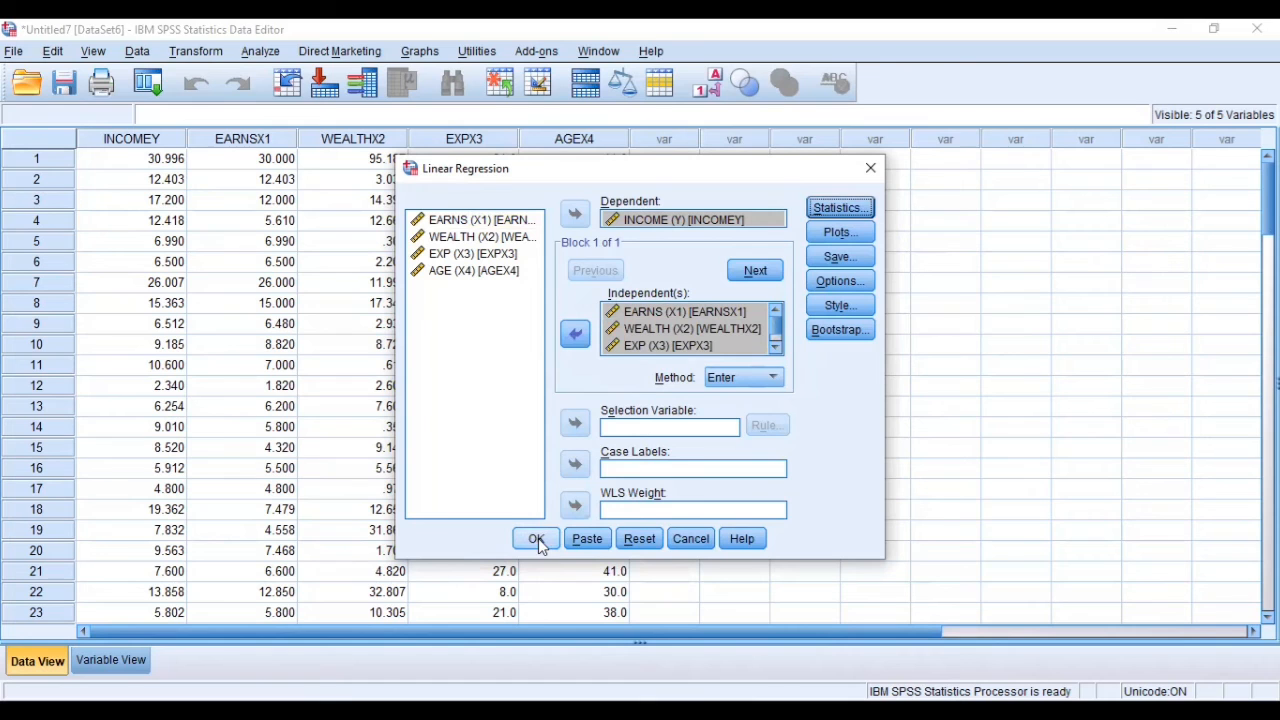
{"action": "left_click", "coordinate": [538, 538]}
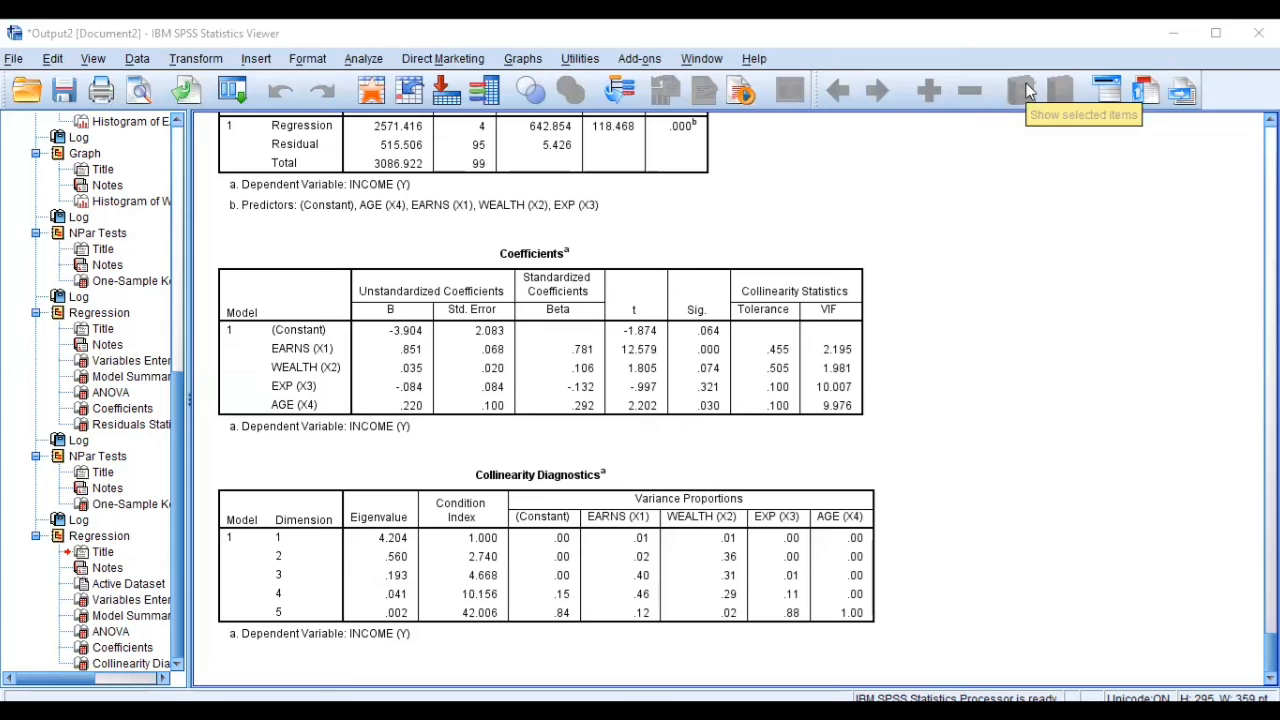
{"action": "left_click", "coordinate": [840, 259]}
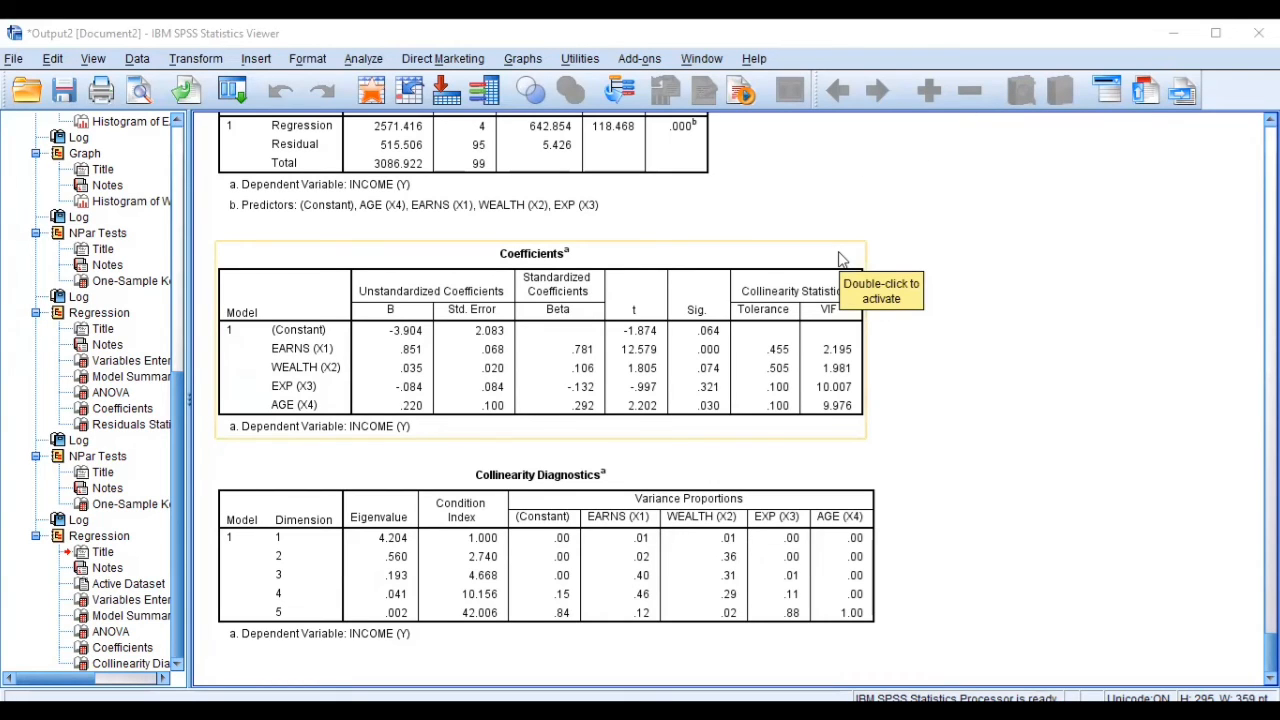
{"action": "left_click", "coordinate": [887, 357]}
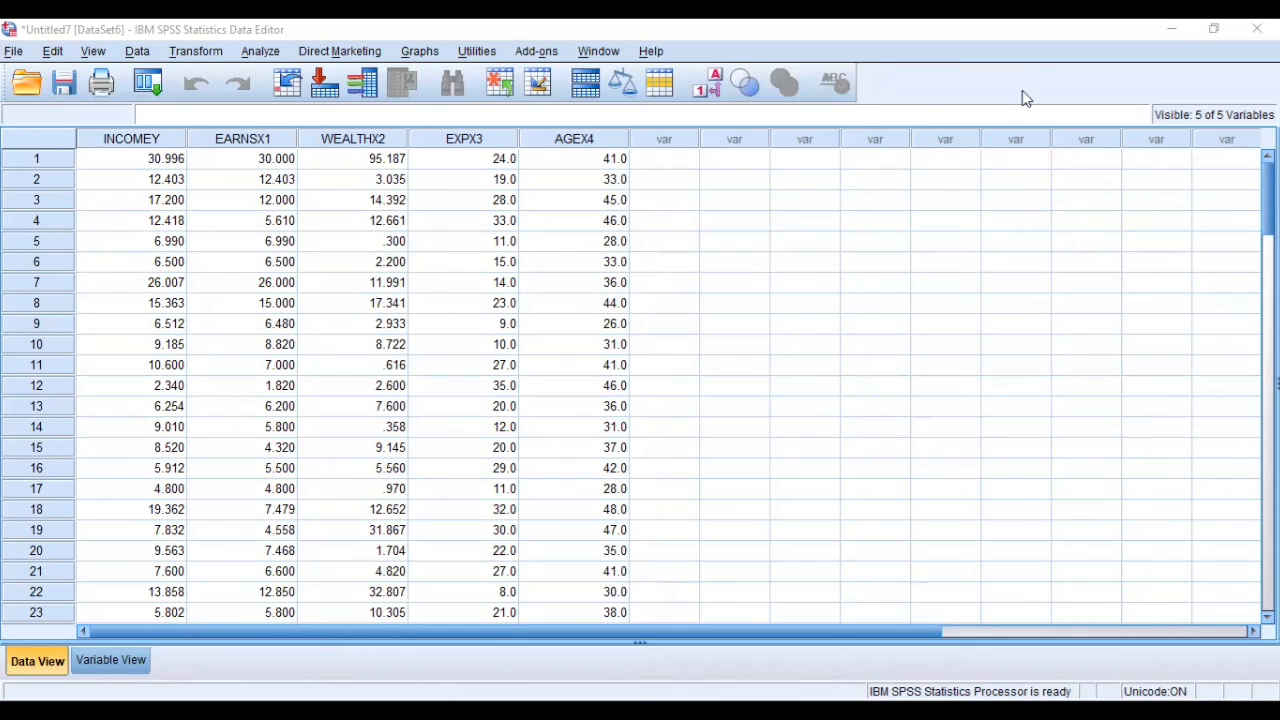
Reopen the linear regression setup and remove EXP (X3) from the independent variables
{"action": "left_click", "coordinate": [262, 55]}
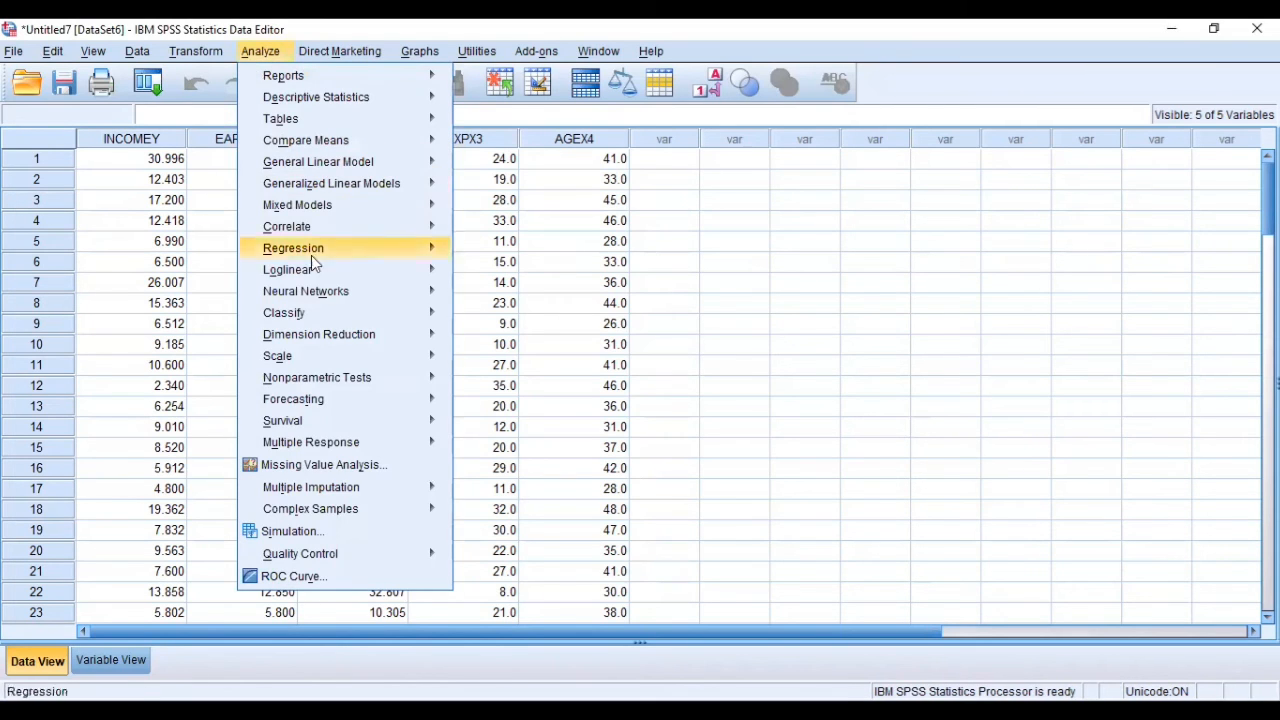
{"action": "mouse_move", "coordinate": [333, 250]}
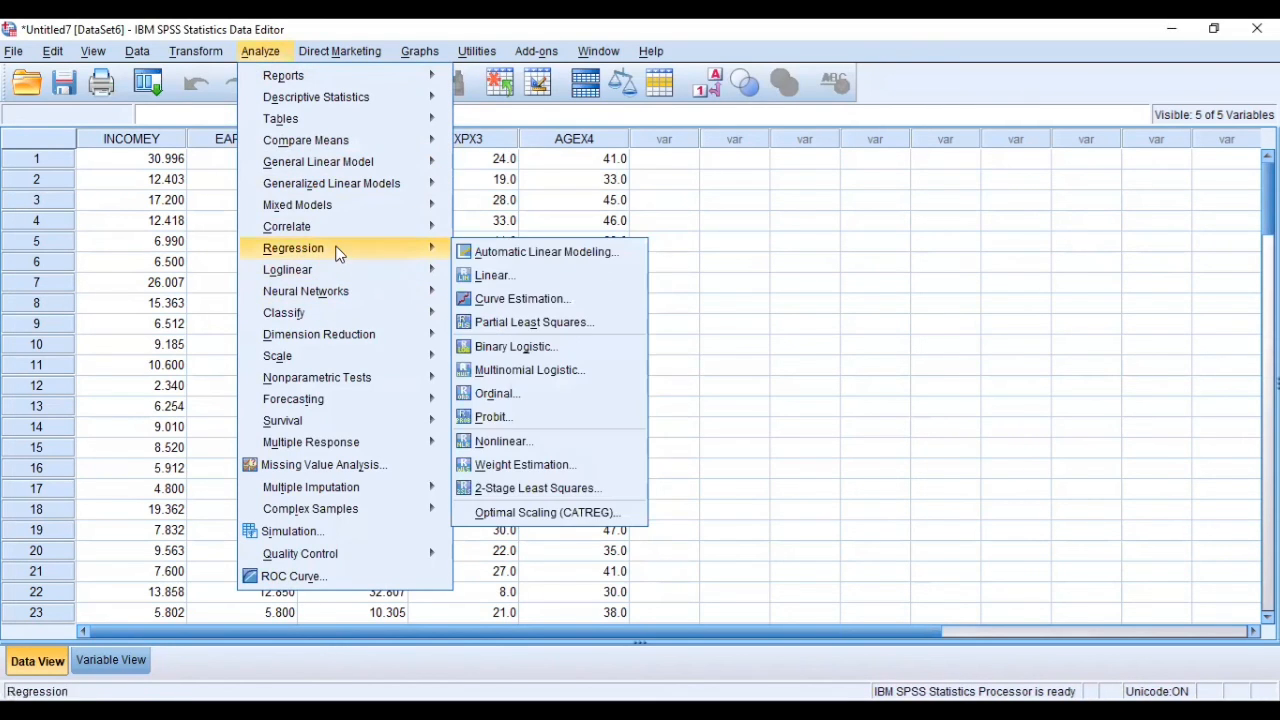
{"action": "left_click", "coordinate": [491, 275]}
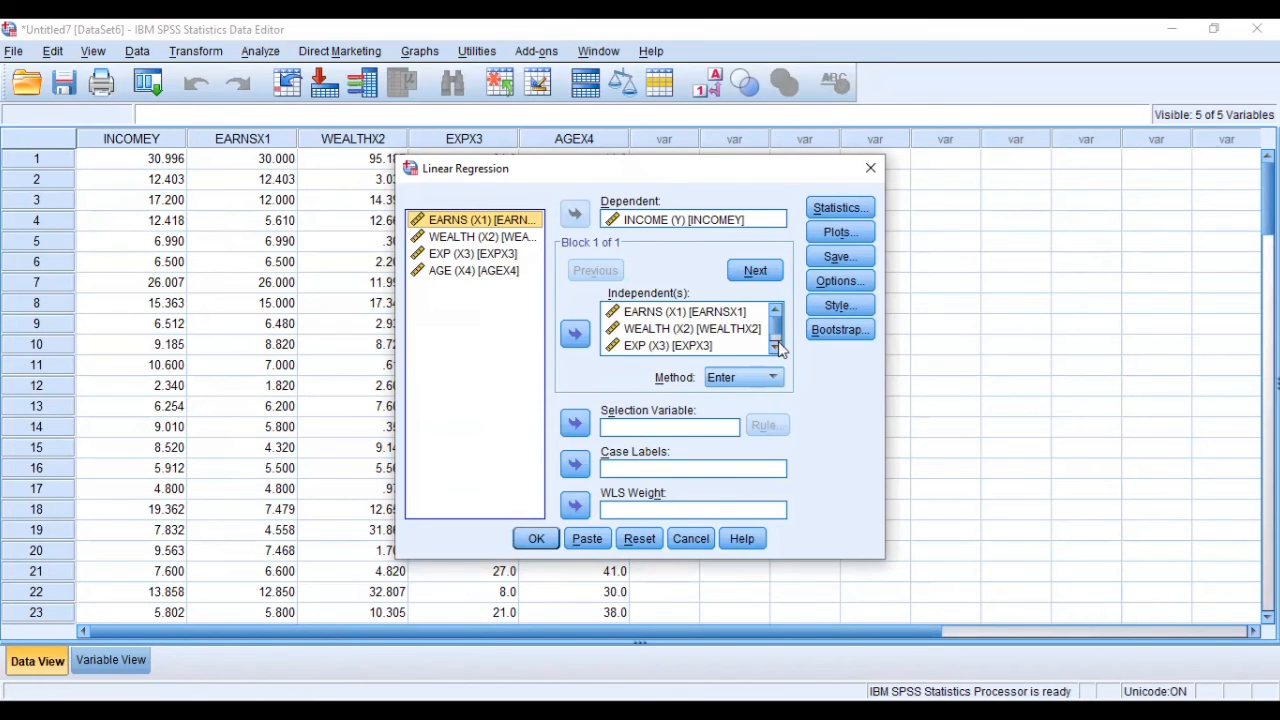
{"action": "left_click", "coordinate": [775, 346]}
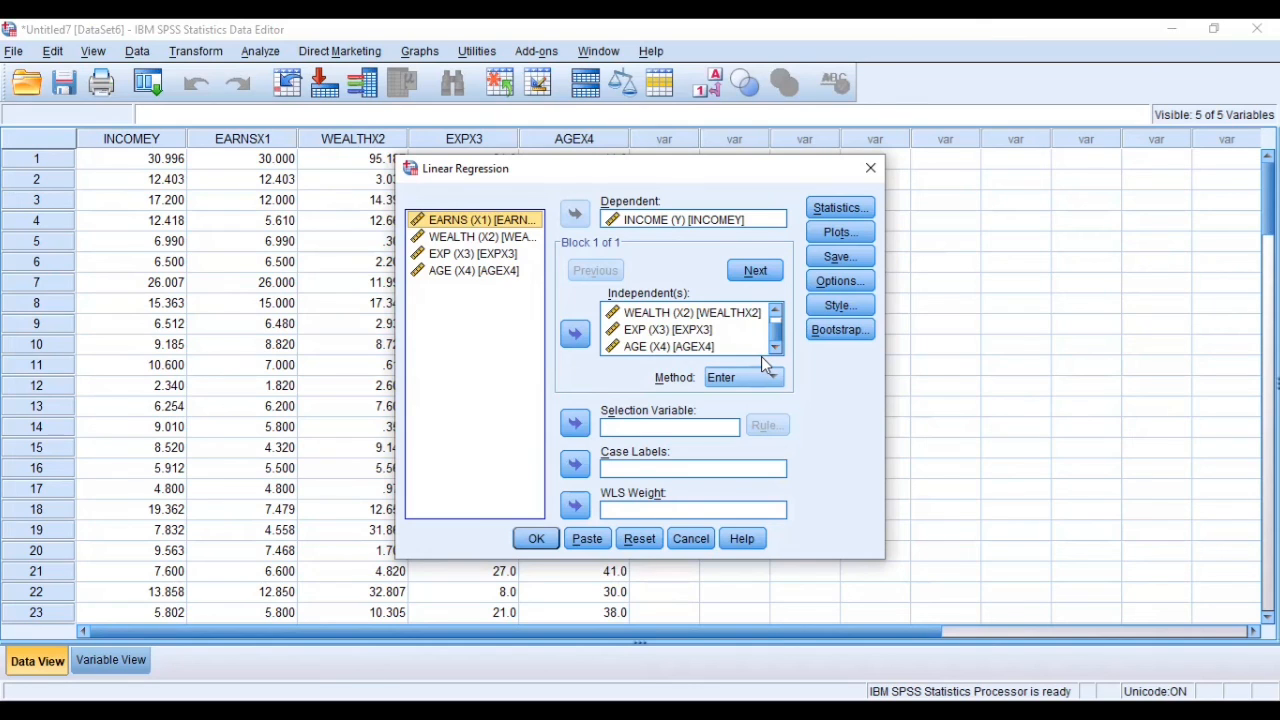
{"action": "left_click", "coordinate": [688, 330]}
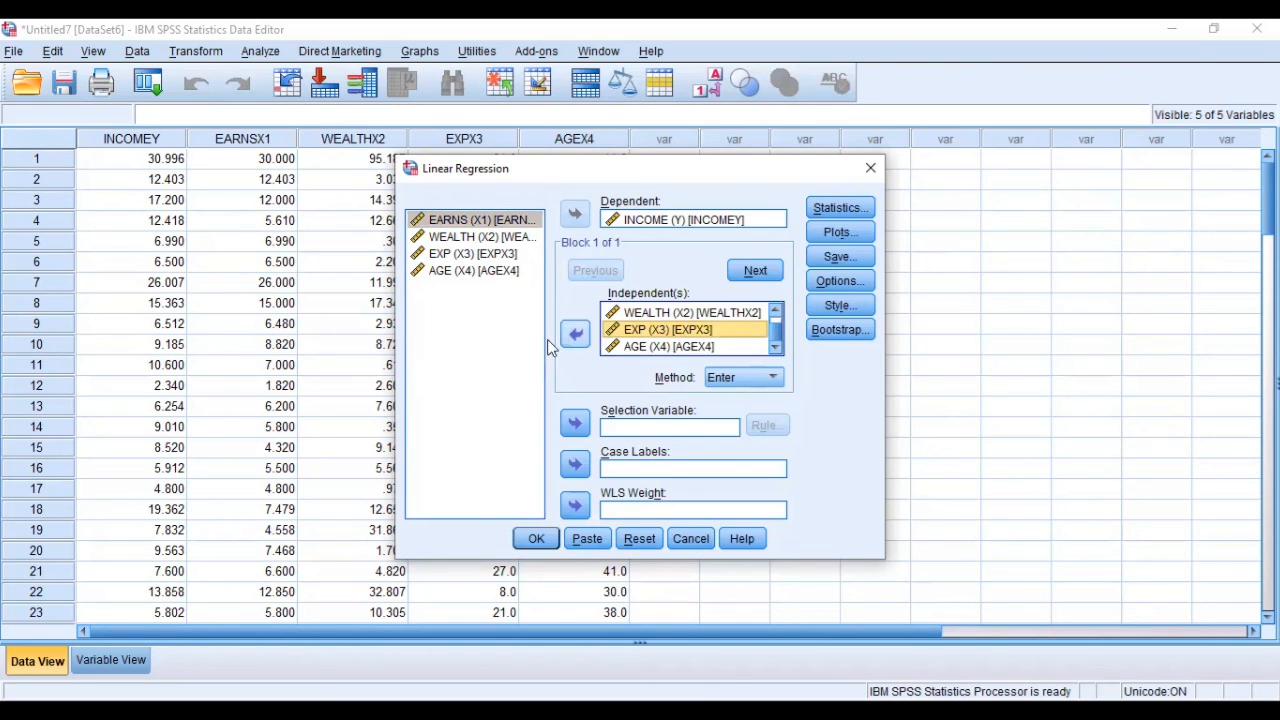
{"action": "left_click", "coordinate": [576, 334]}
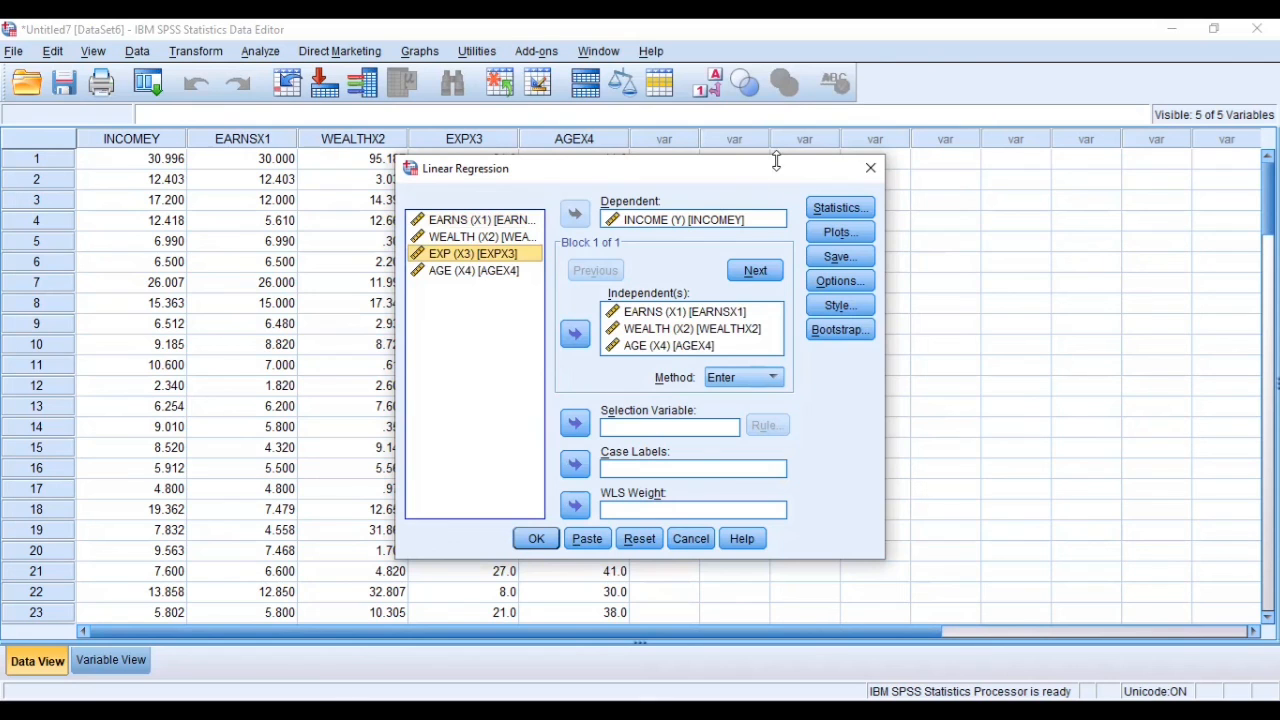
Check that collinearity diagnostics are still requested, rerun the regression and examine the tolerance and VIF values in the Coefficients table
{"action": "left_click", "coordinate": [823, 212]}
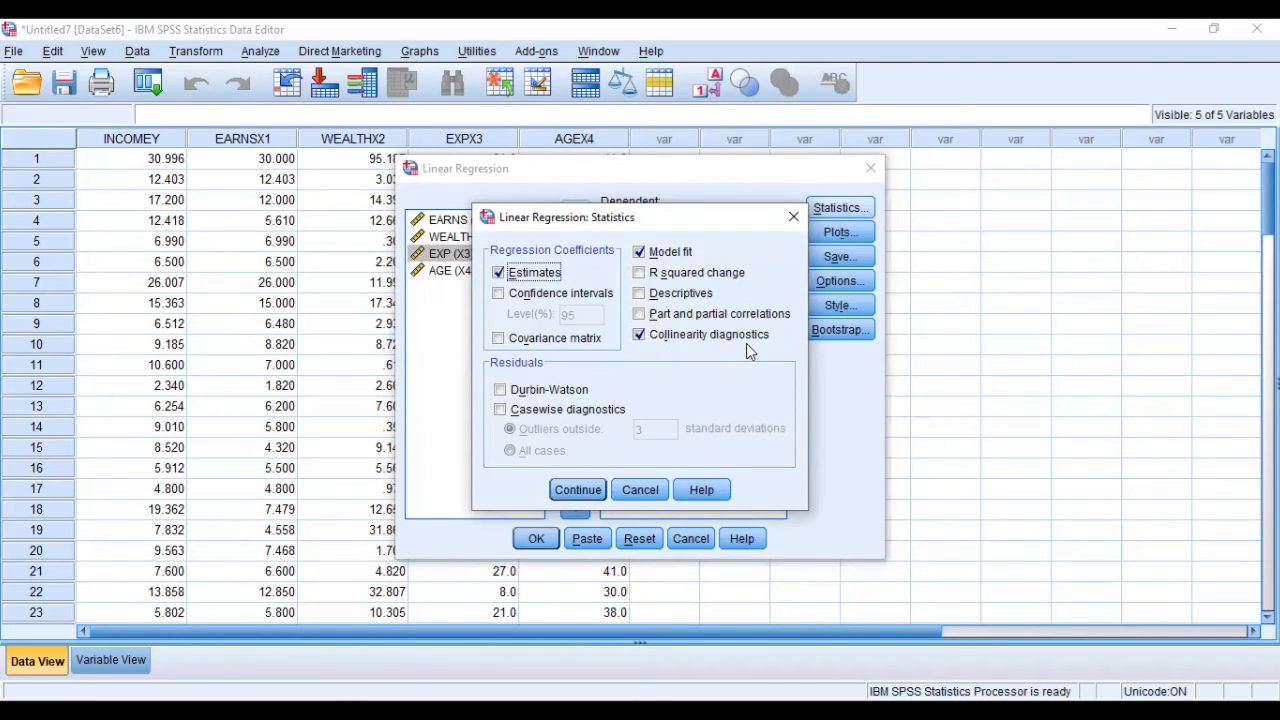
{"action": "left_click", "coordinate": [595, 495]}
{"action": "left_click", "coordinate": [578, 490]}
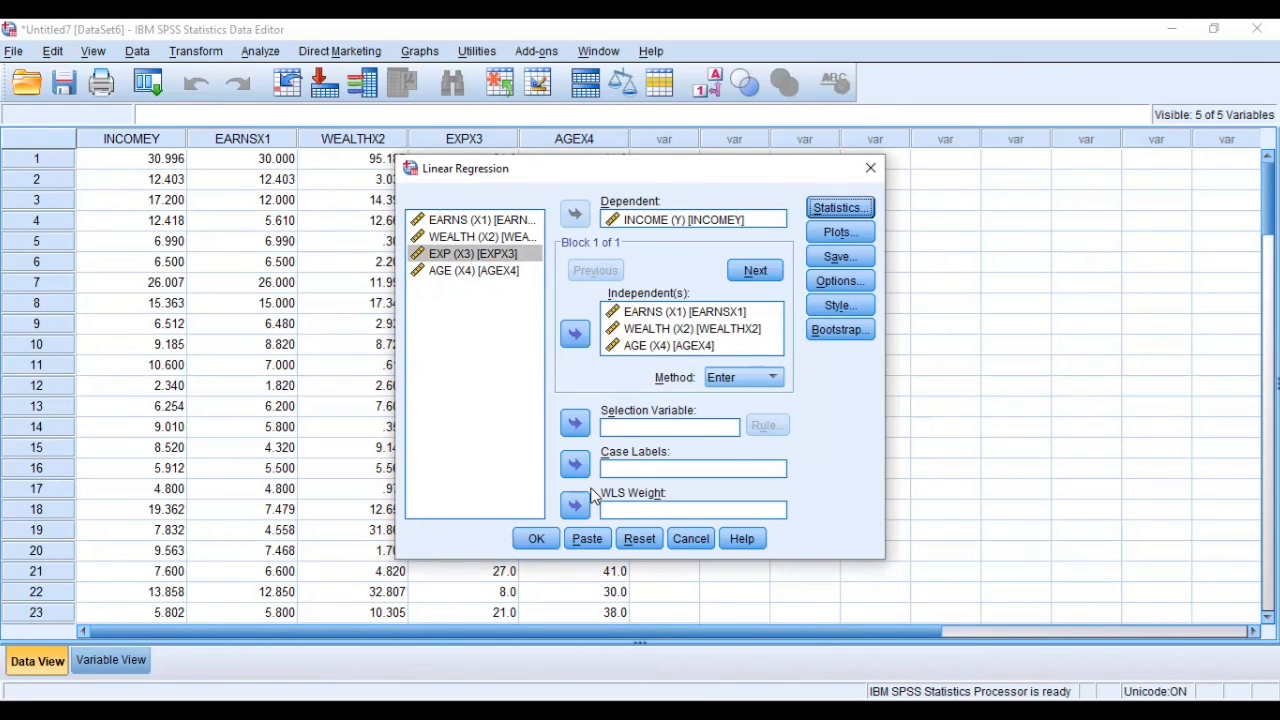
{"action": "left_click", "coordinate": [538, 541]}
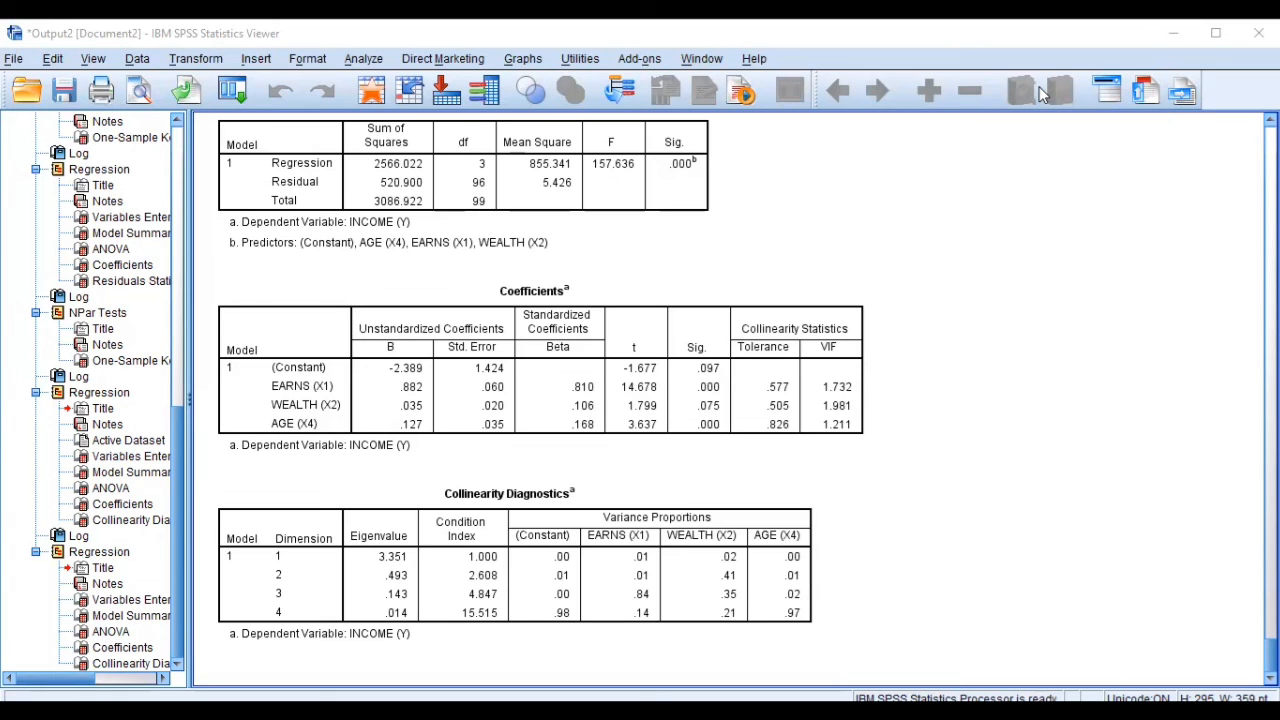
{"action": "left_click", "coordinate": [716, 370]}
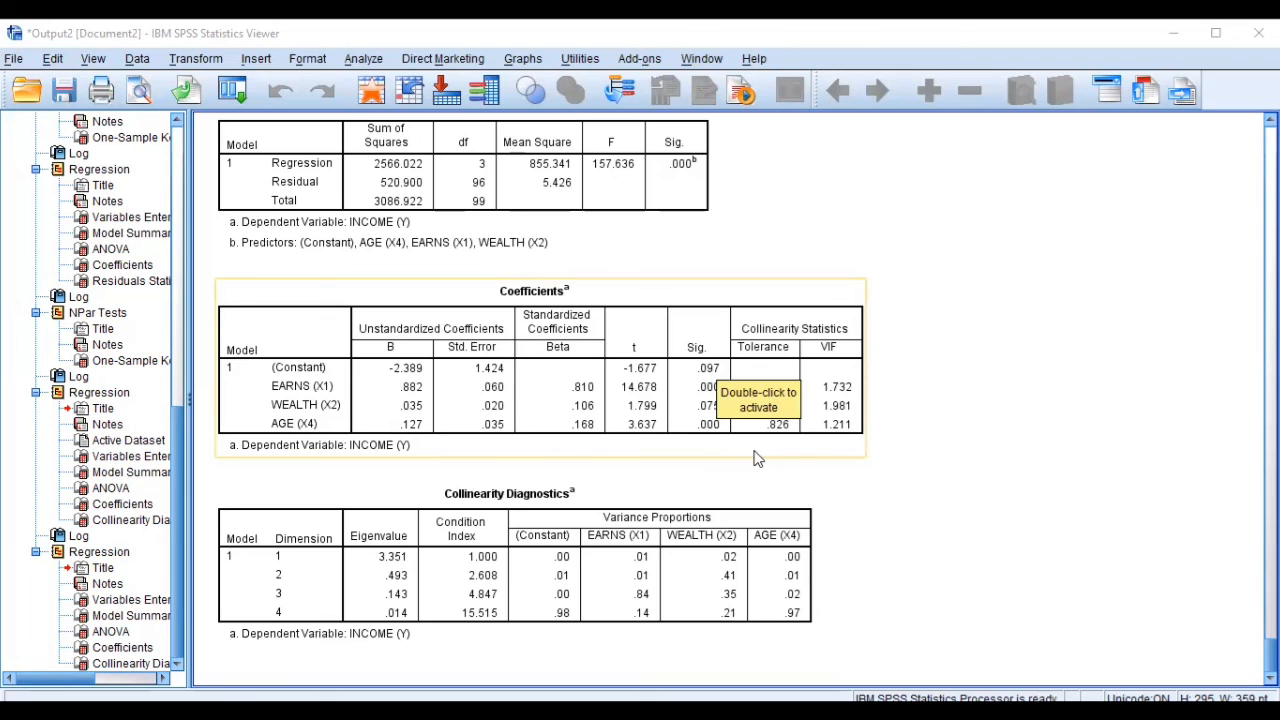
{"action": "left_click", "coordinate": [885, 352]}
{"action": "left_click", "coordinate": [822, 355]}
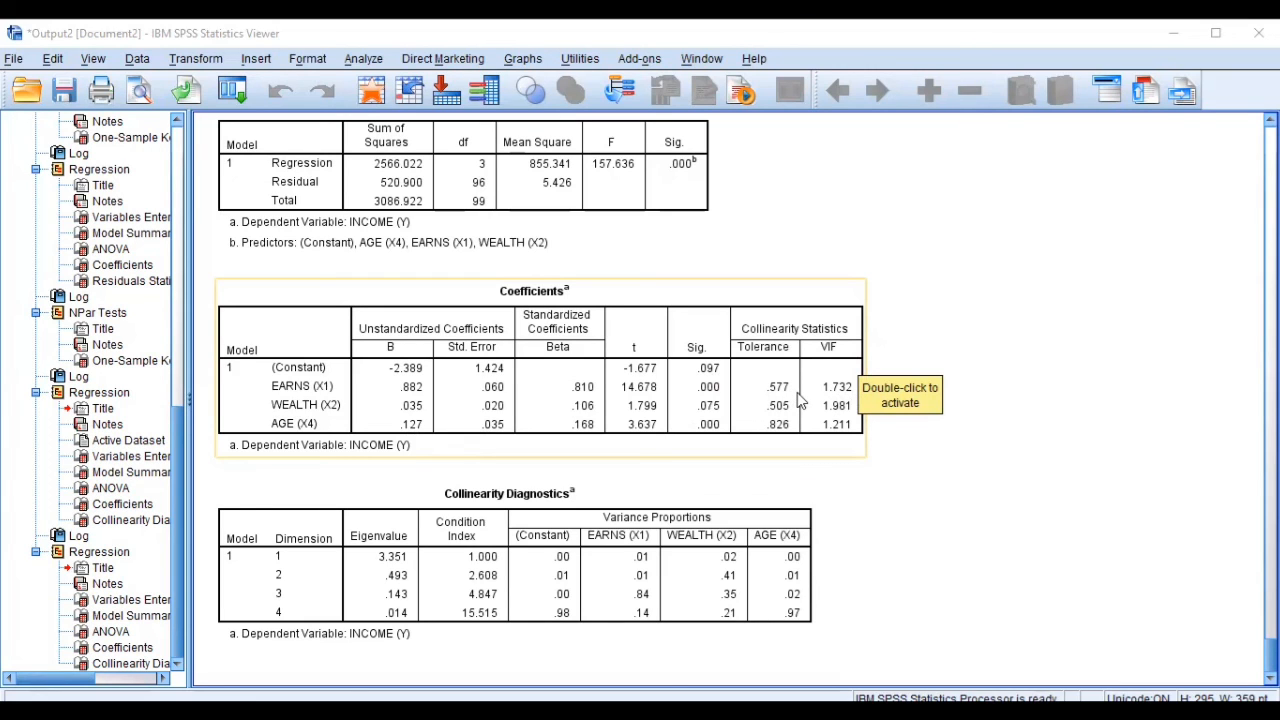
{"action": "left_click", "coordinate": [857, 399]}
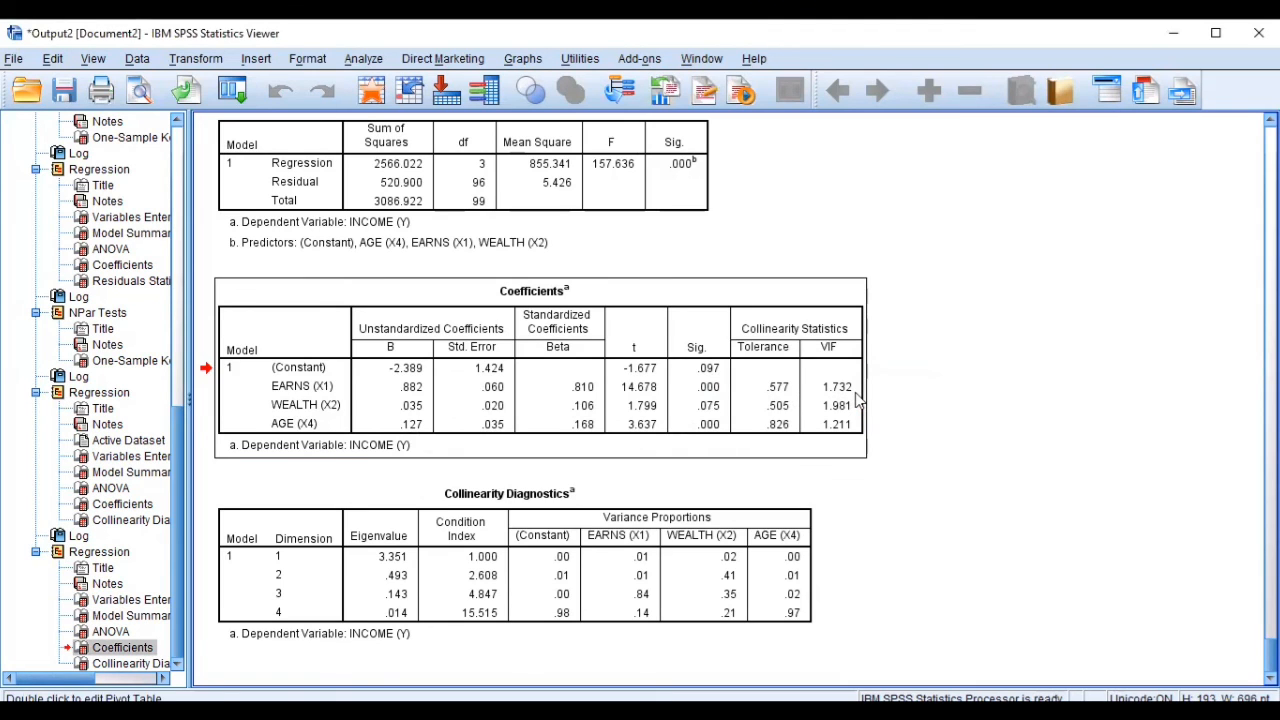